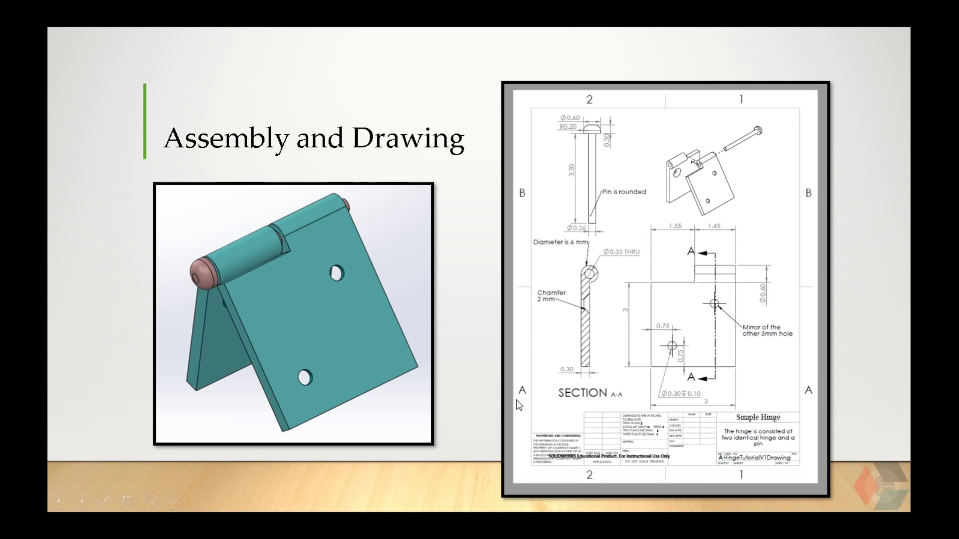
Switch to SOLIDWORKS and create a new part document.
key(alt+Tab)
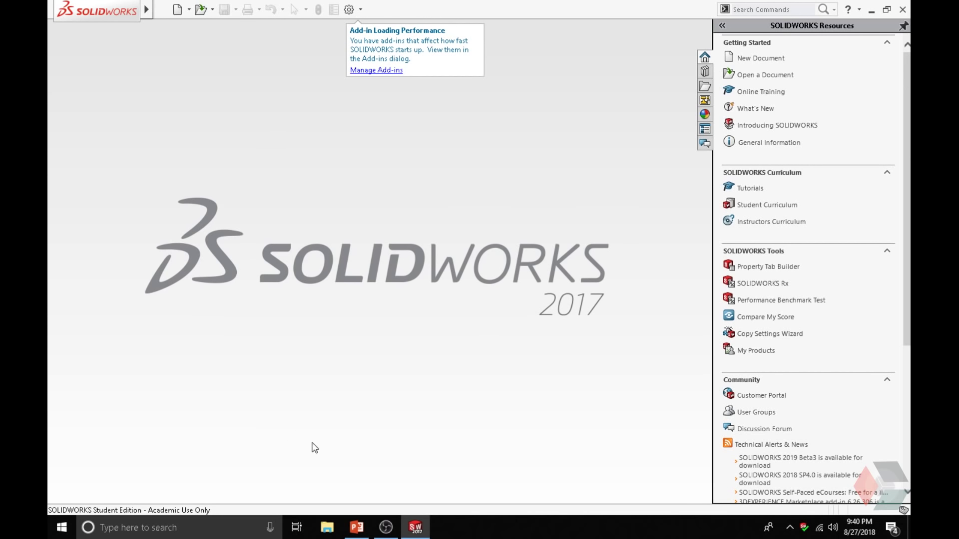
click(178, 9)
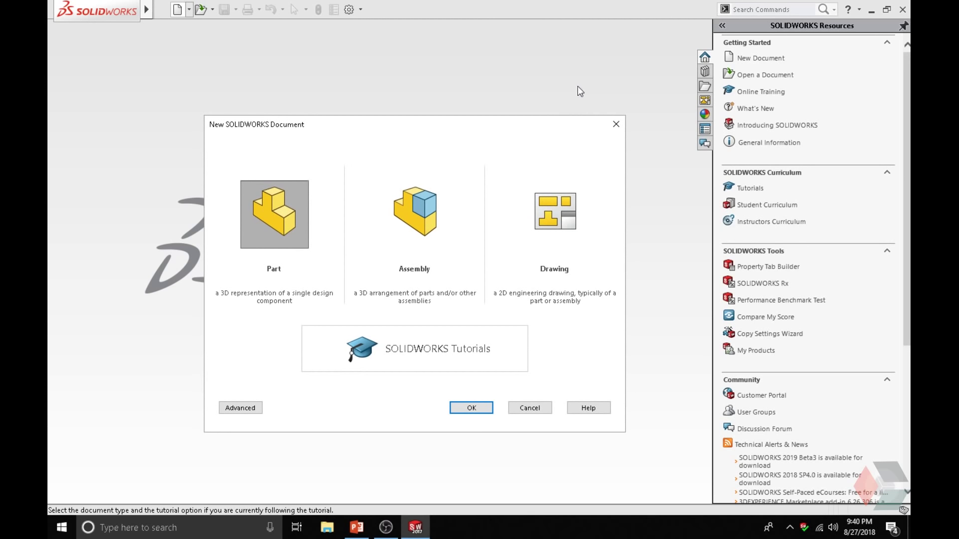
drag(576, 126, 563, 108)
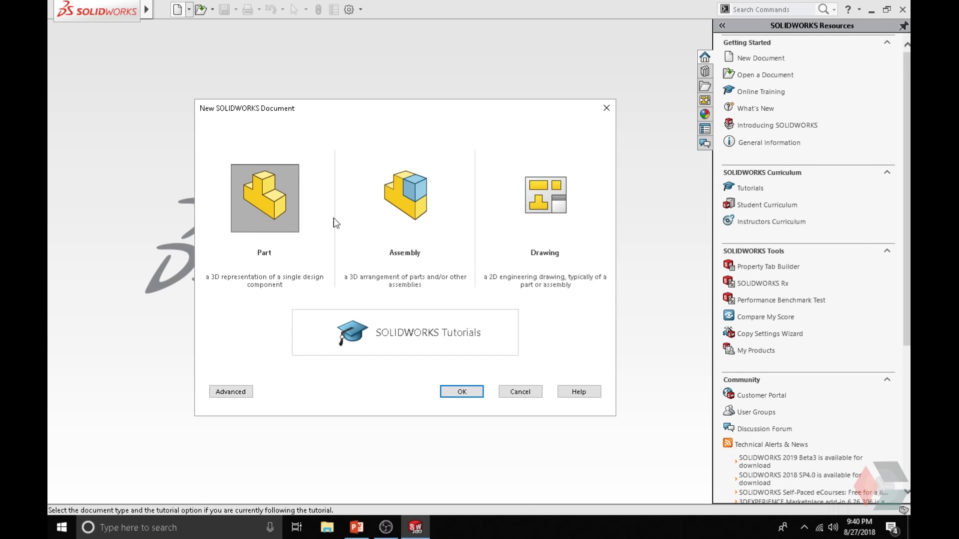
double_click(283, 196)
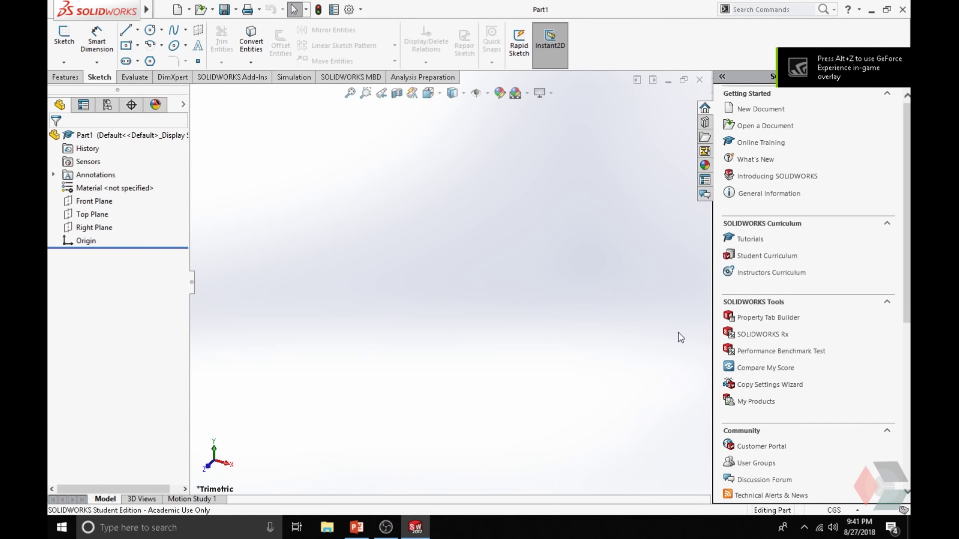
Set the part's unit system to MMGS (millimeter, gram, second).
click(835, 511)
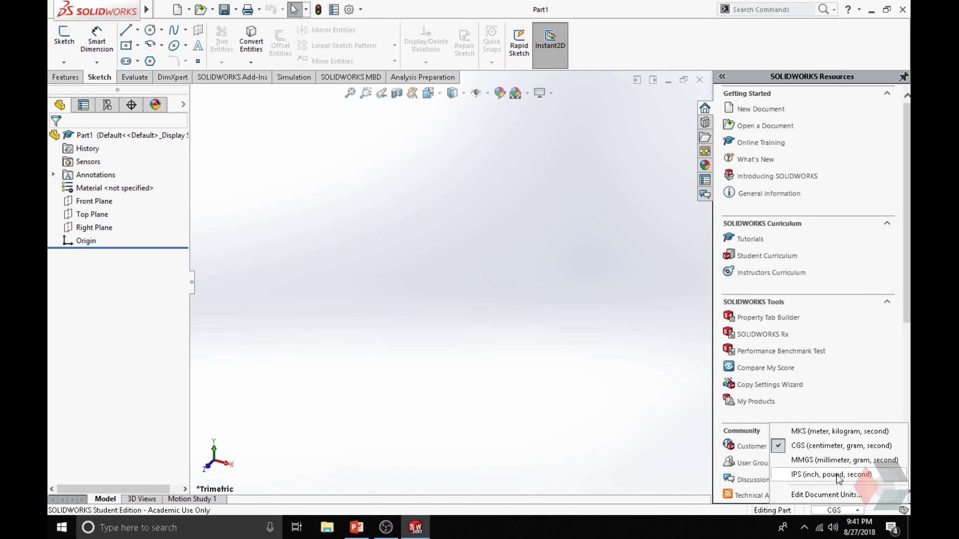
click(826, 461)
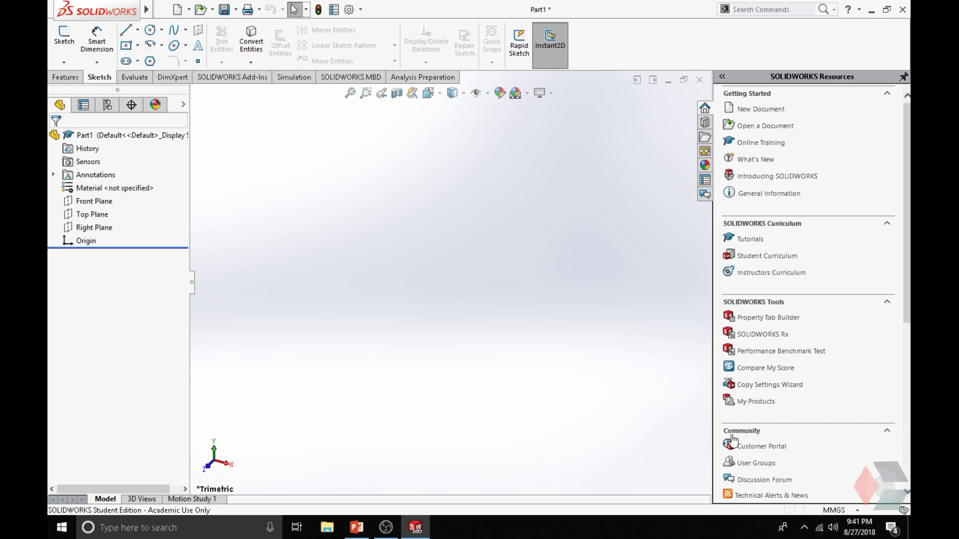
click(722, 77)
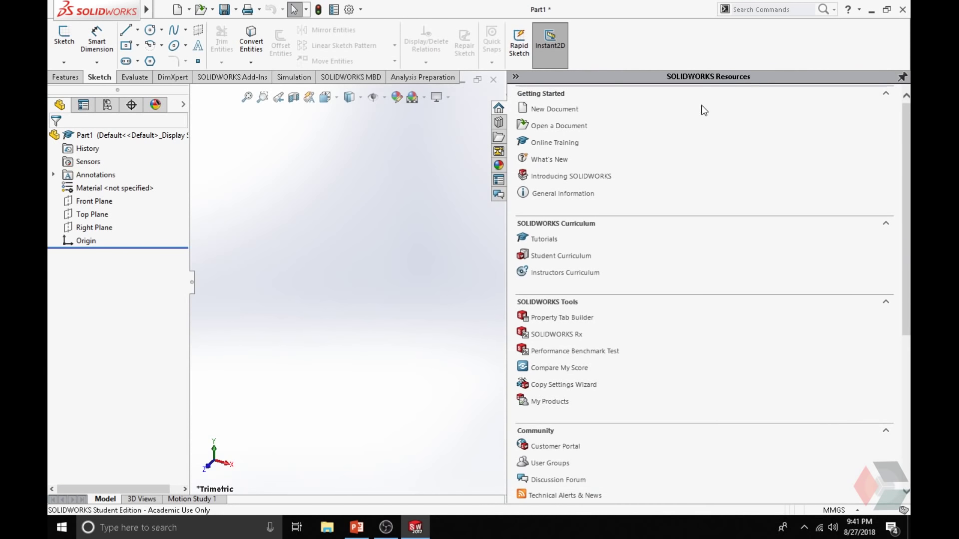
click(514, 76)
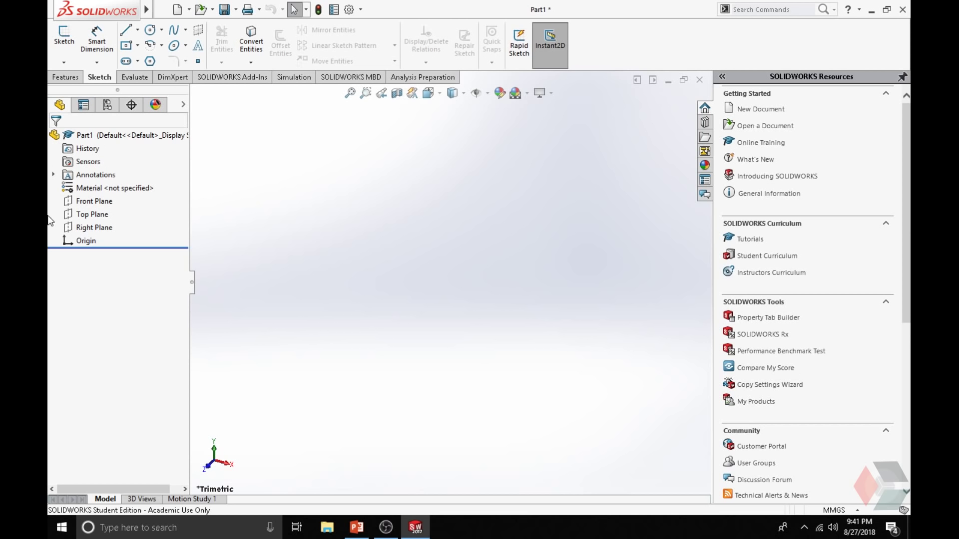
Start a sketch on the Front Plane and draw a center rectangle from the origin, about 121 mm tall.
click(110, 200)
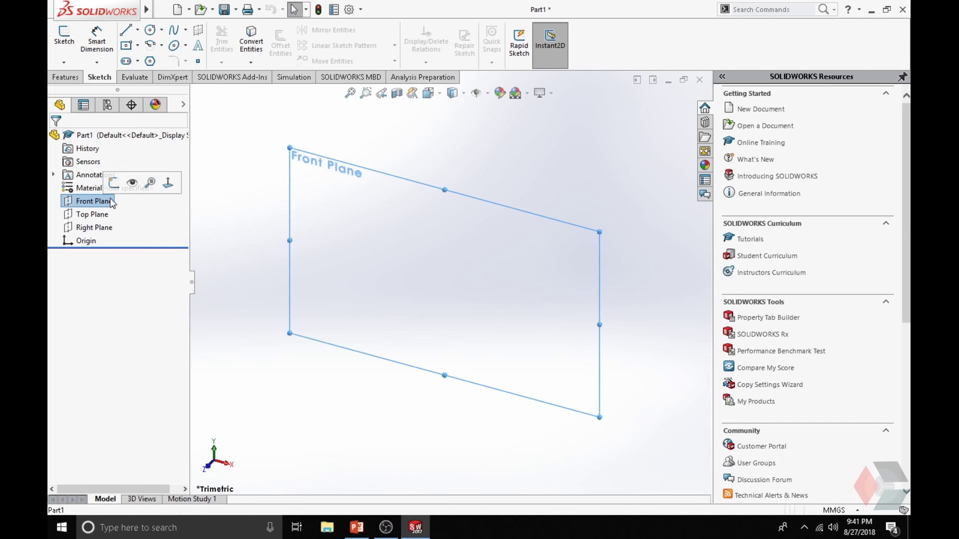
click(110, 188)
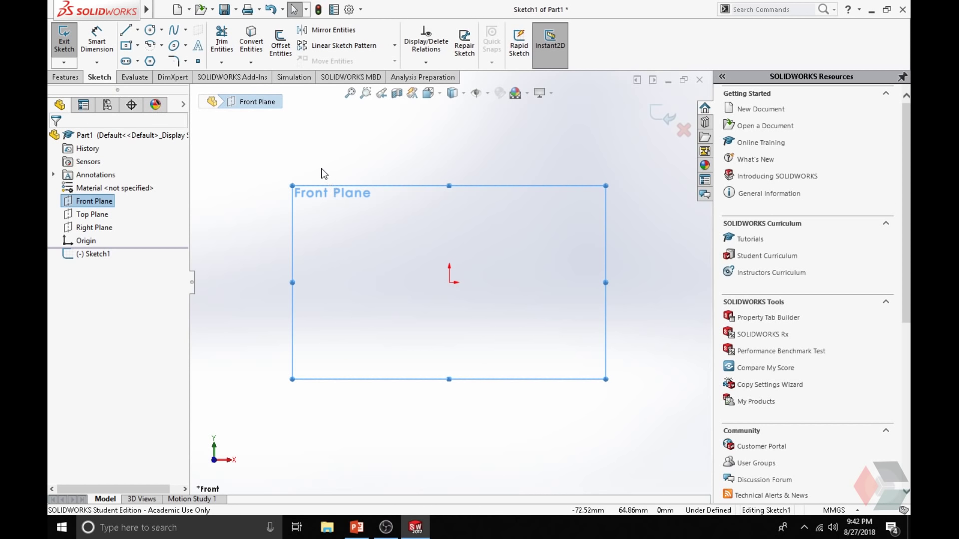
click(138, 46)
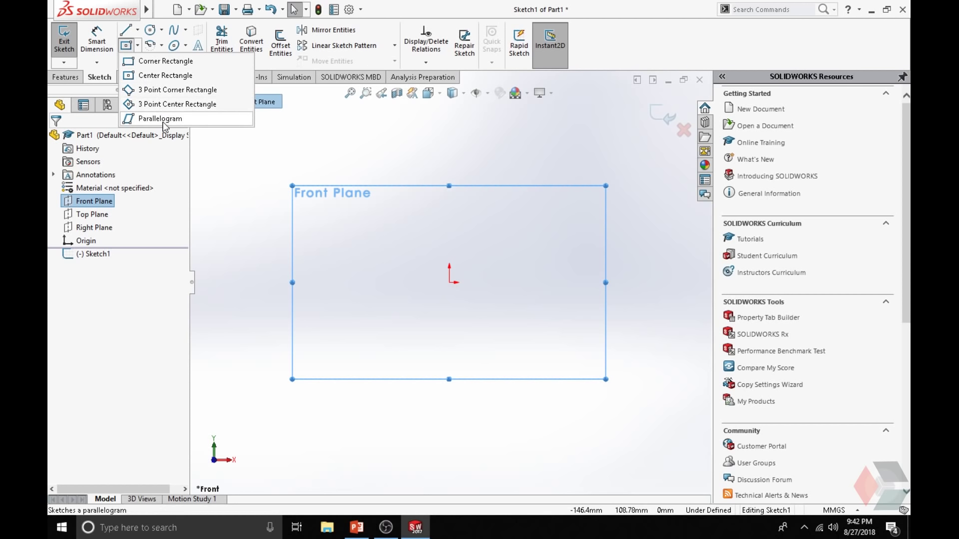
click(166, 75)
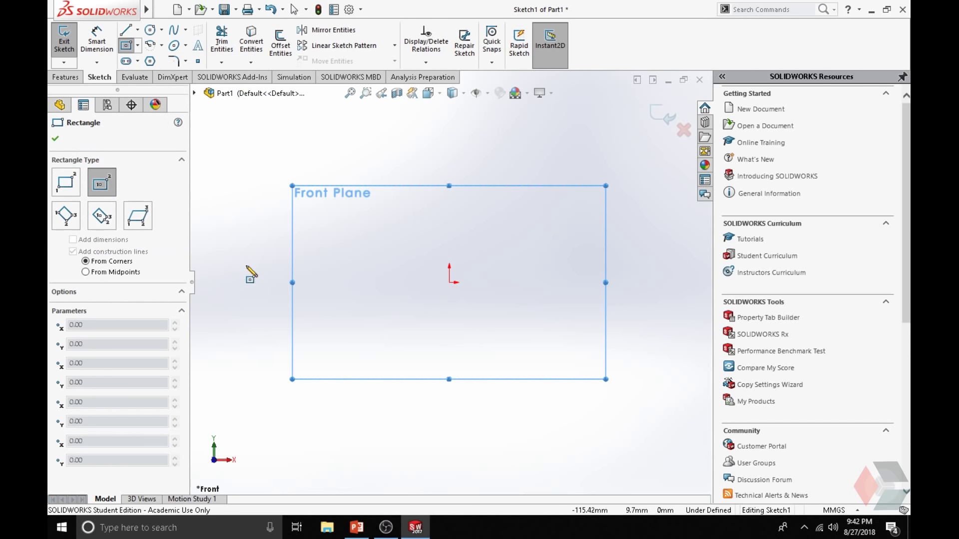
click(450, 283)
click(505, 231)
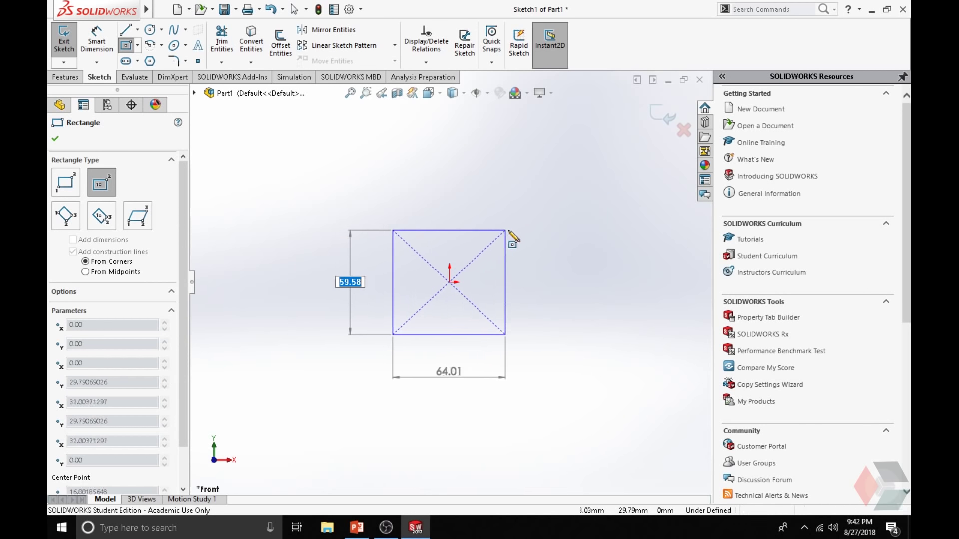
click(528, 218)
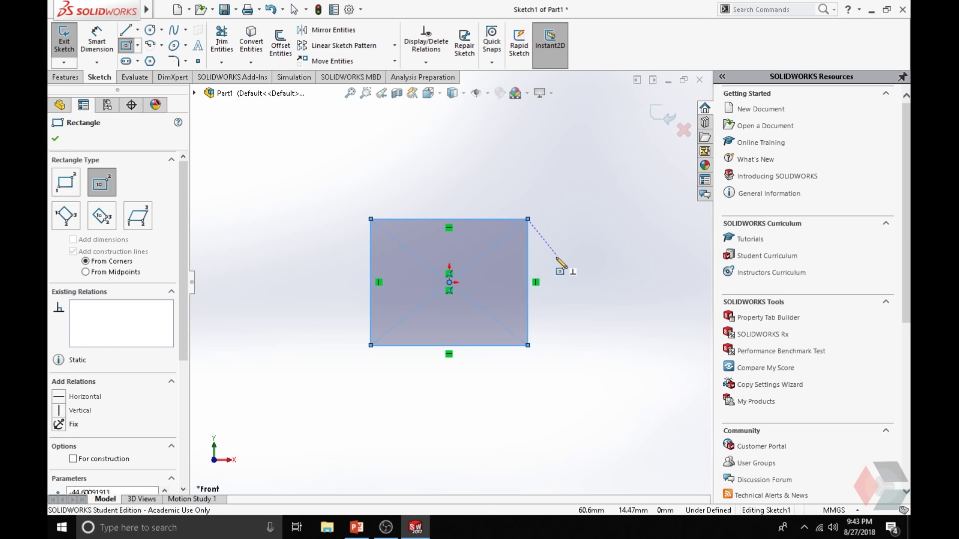
key(Escape)
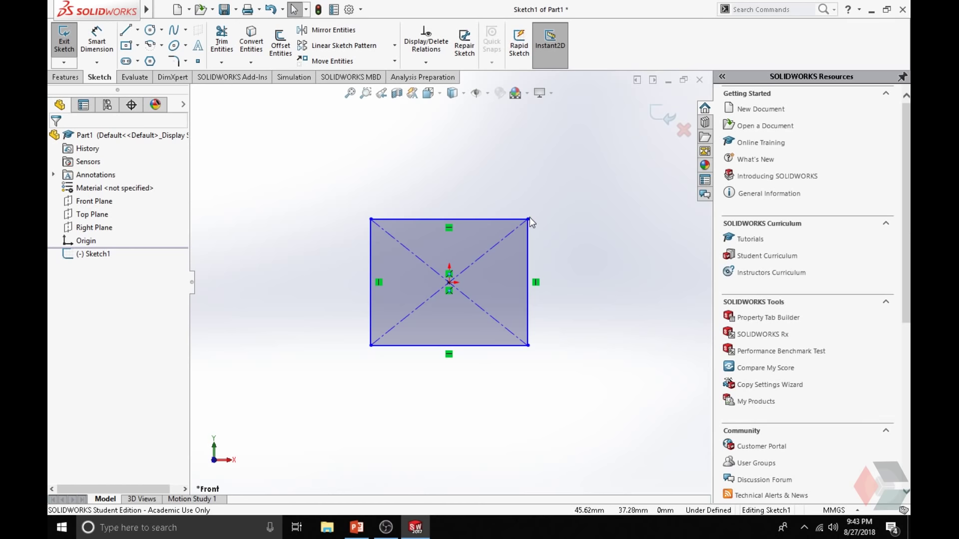
mouse_move(528, 218)
mouse_down()
mouse_move(522, 258)
mouse_move(505, 262)
mouse_move(541, 211)
mouse_move(583, 207)
mouse_up()
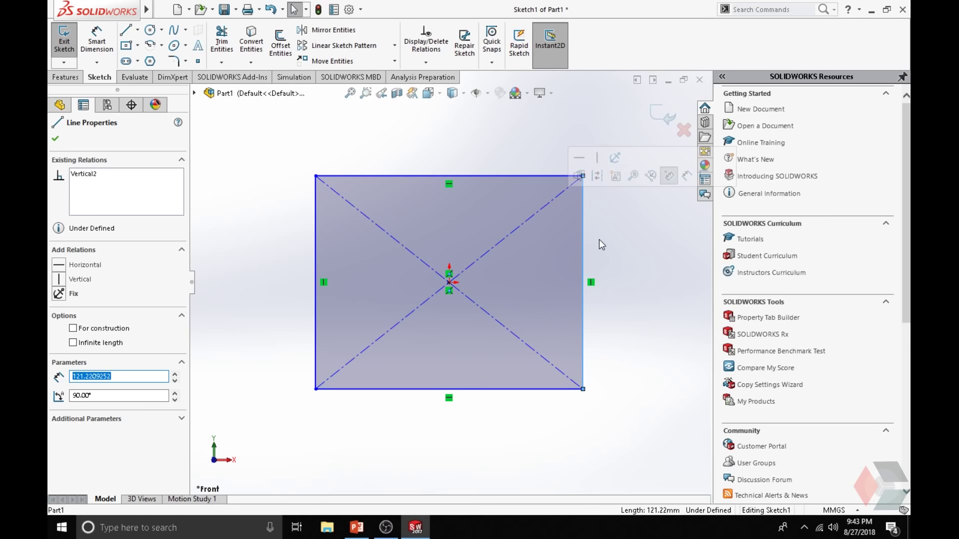
Dimension the rectangle's vertical edge to 30 mm with Smart Dimension.
click(95, 42)
key(Escape)
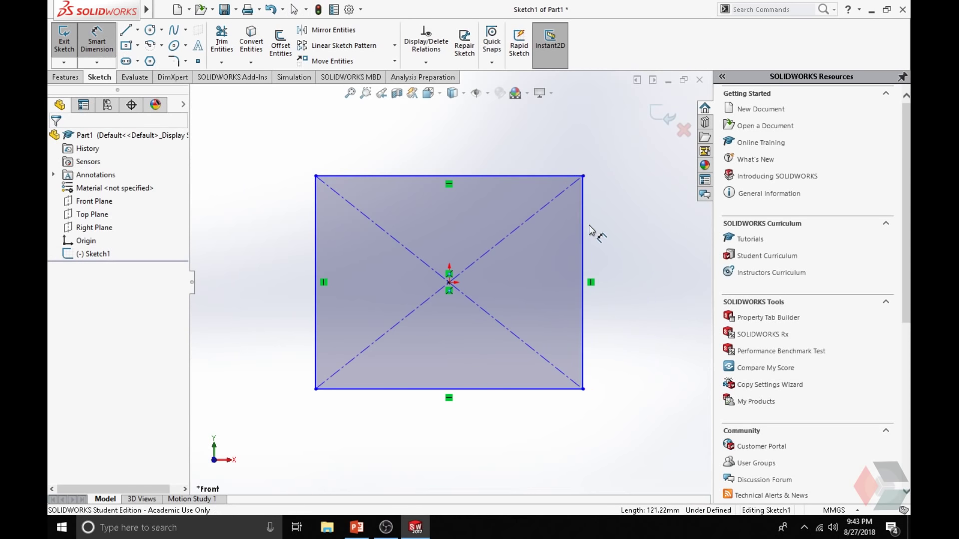
click(93, 45)
click(583, 220)
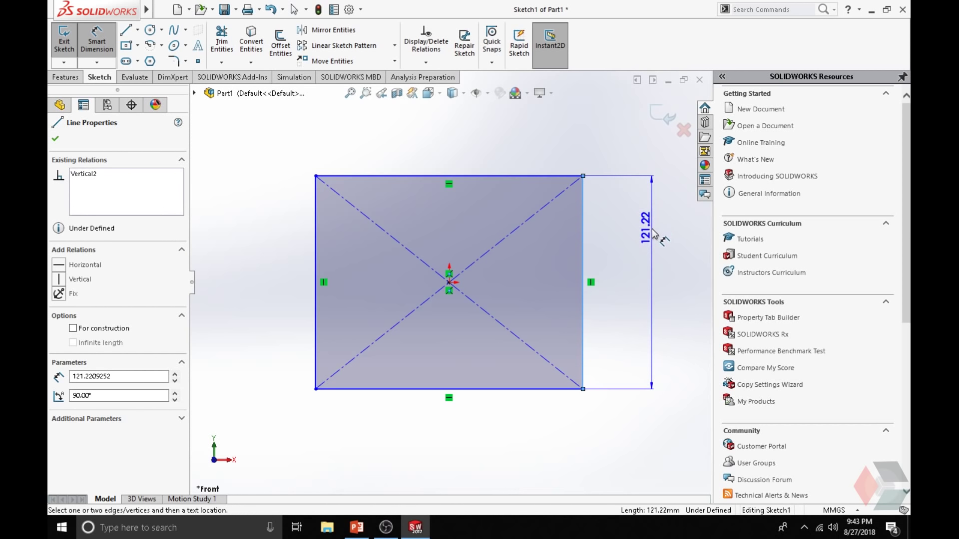
click(653, 231)
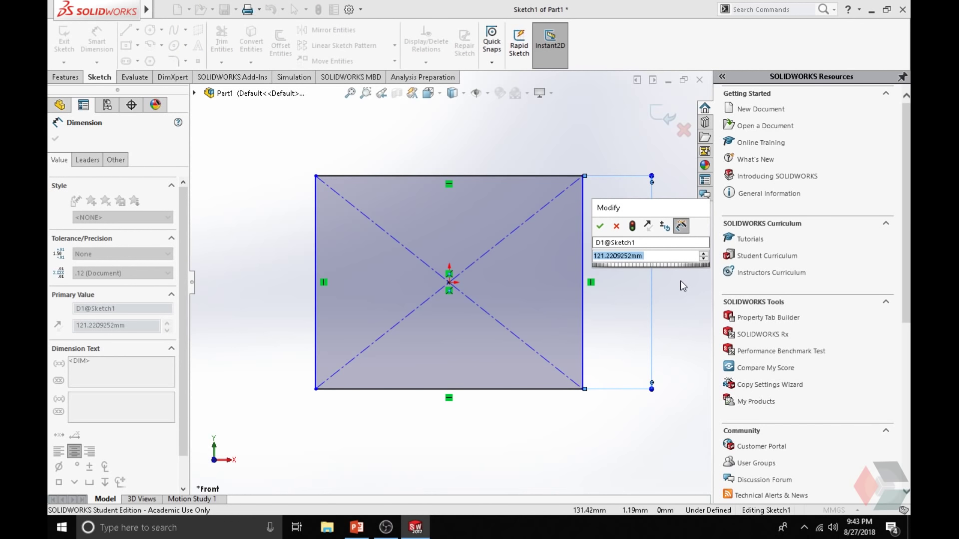
text(30)
key(Return)
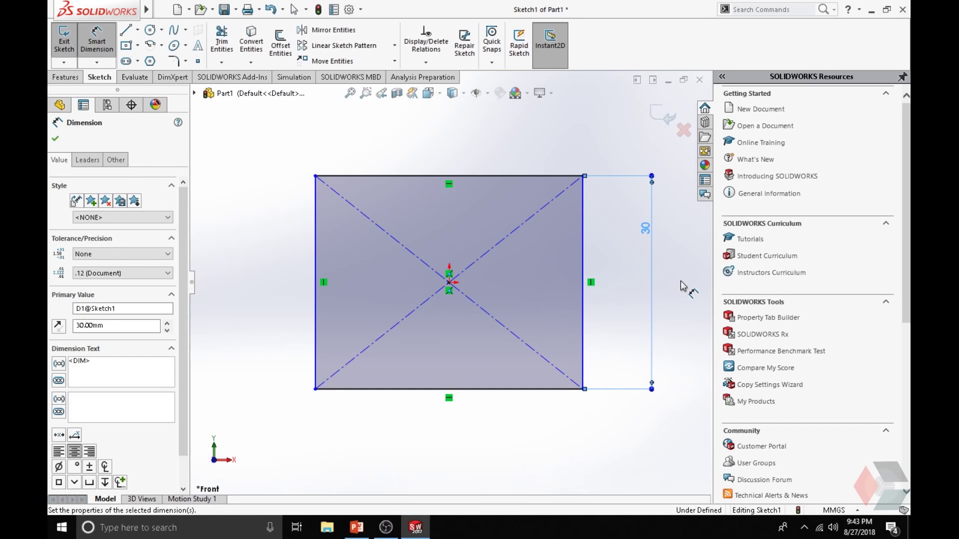
Dimension the rectangle's upper horizontal edge to 30 mm and exit the sketch.
click(519, 176)
click(493, 122)
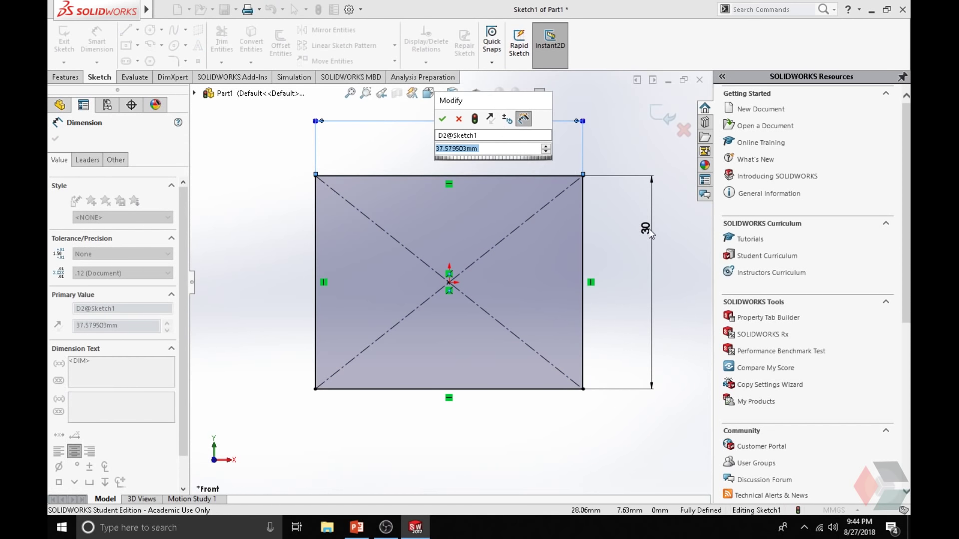
text(30 mm)
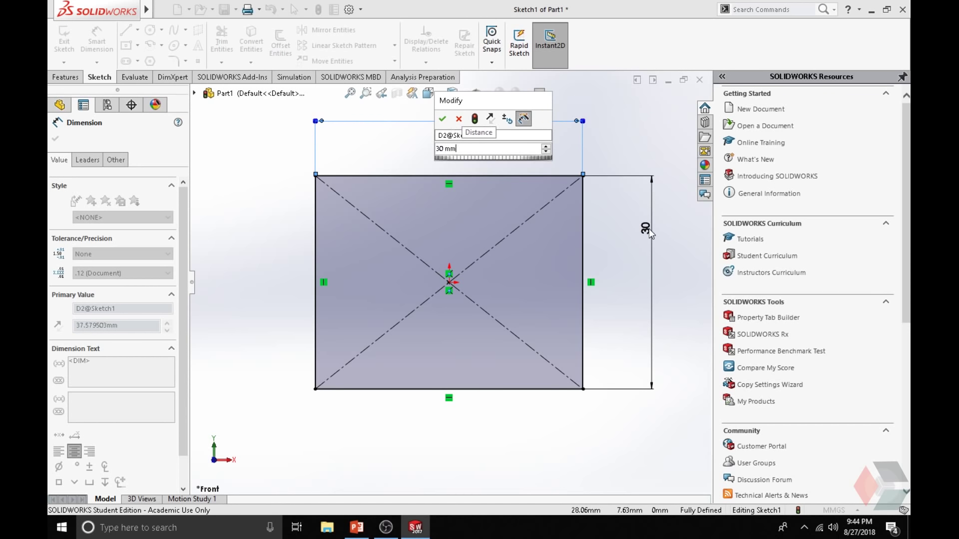
key(Return)
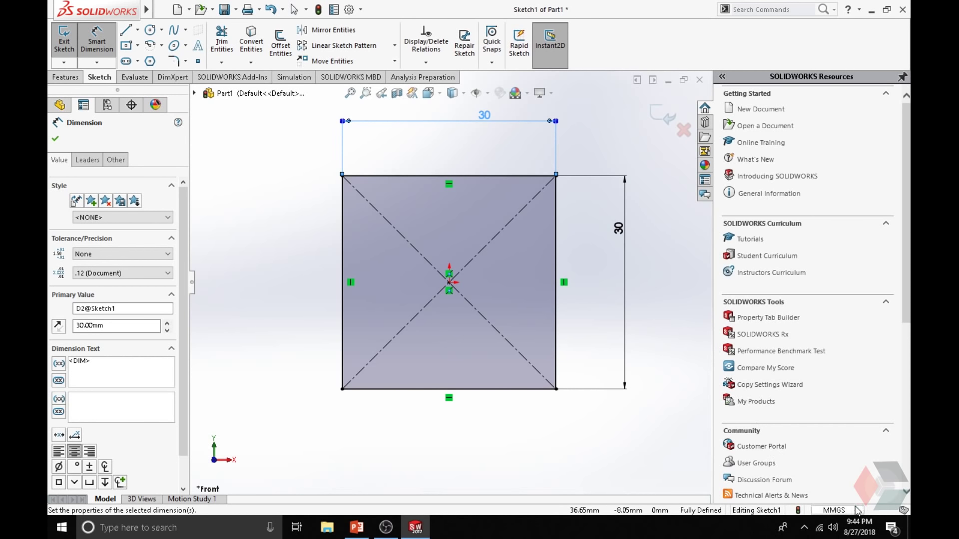
click(857, 511)
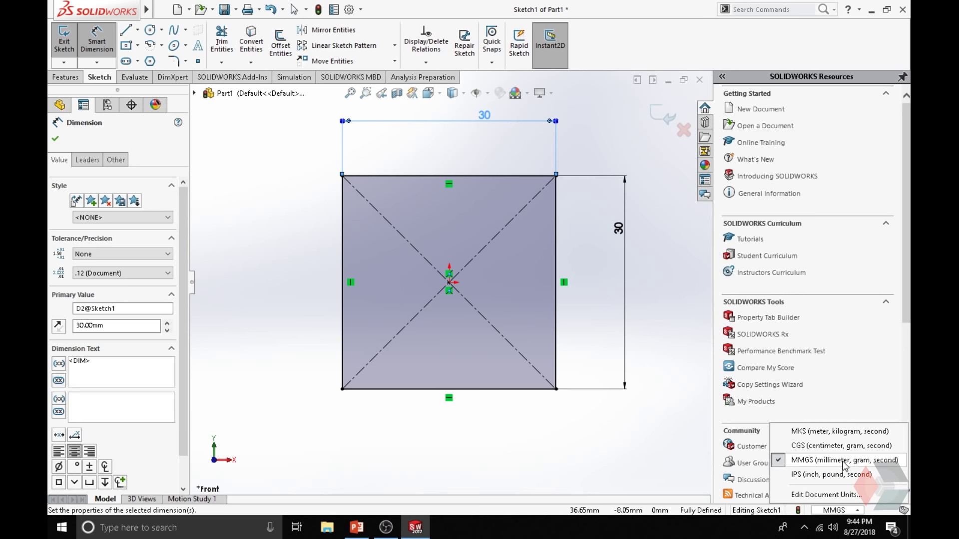
click(593, 445)
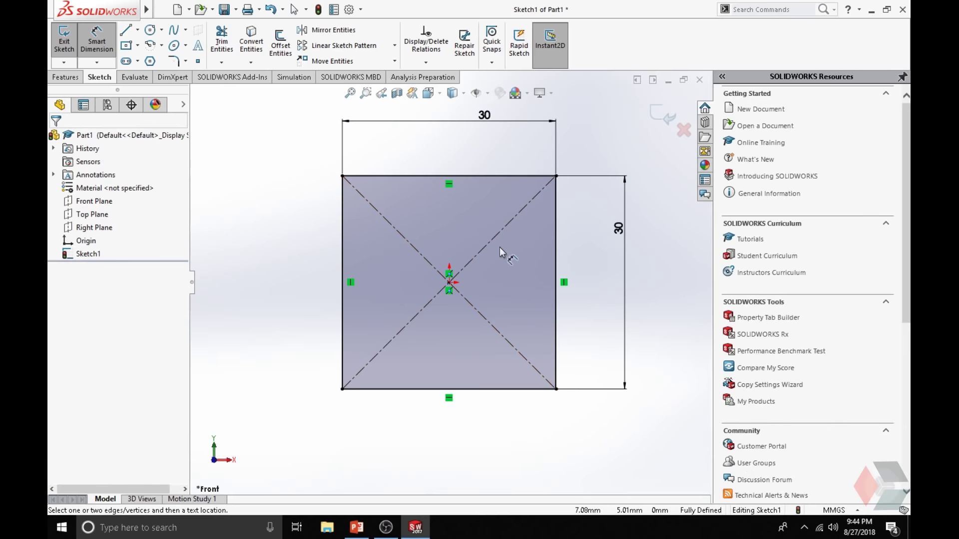
click(62, 44)
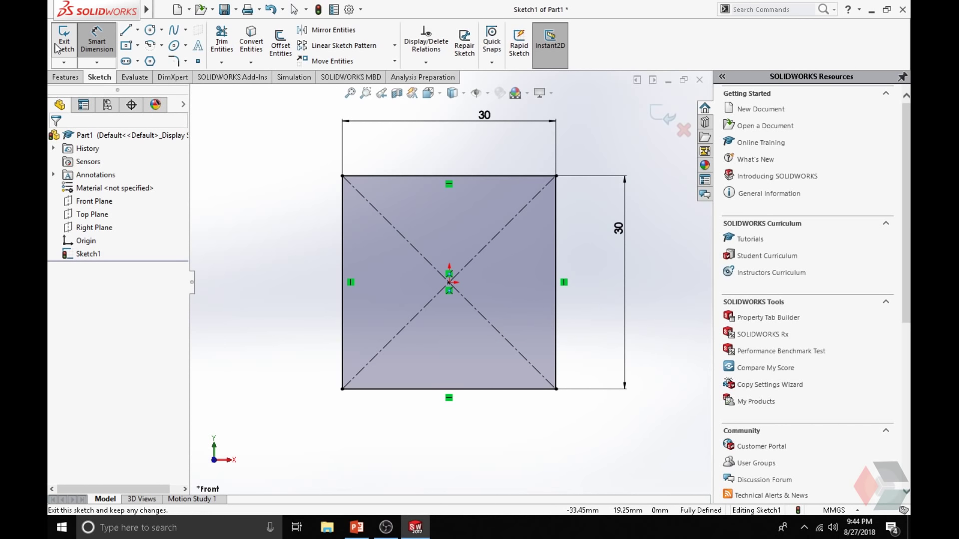
click(256, 291)
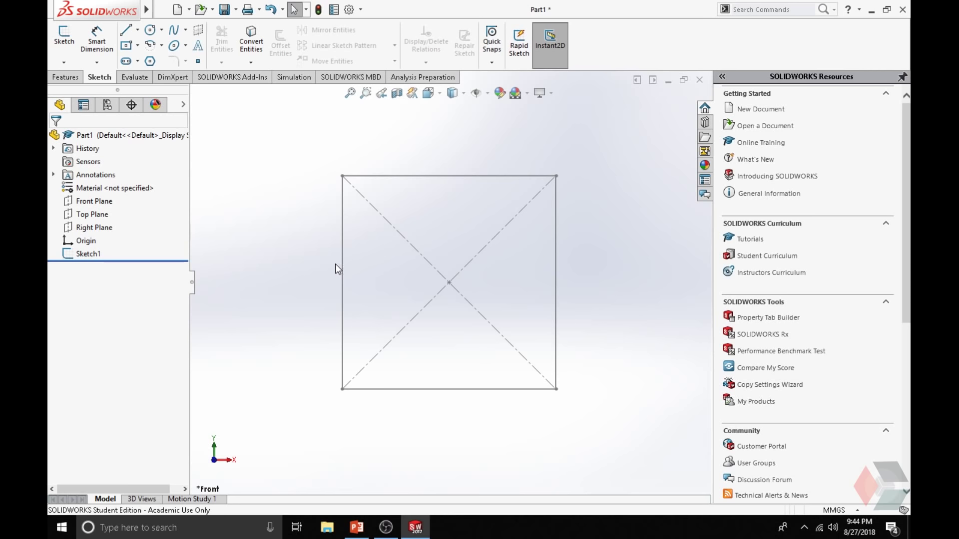
Start an Extruded Boss/Base from the square sketch on the Front Plane.
click(86, 255)
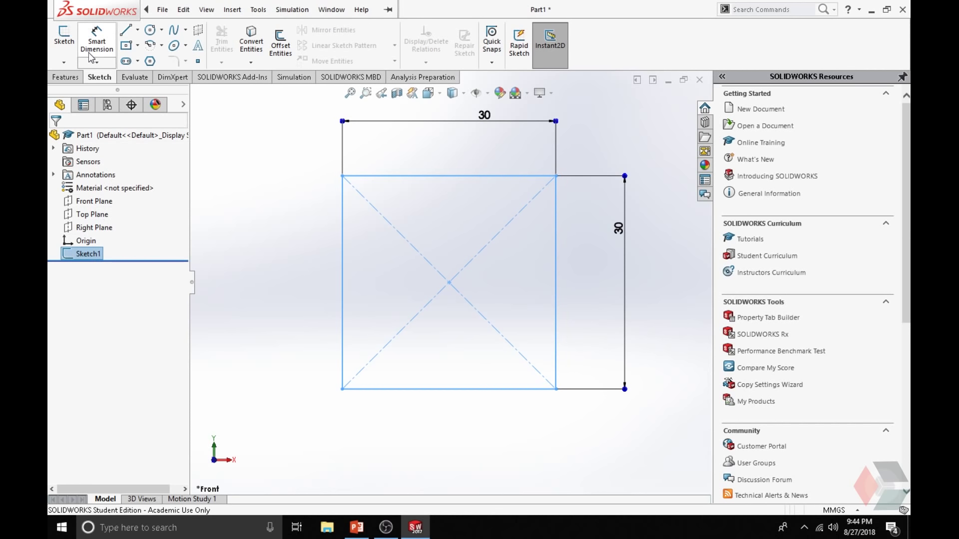
click(74, 79)
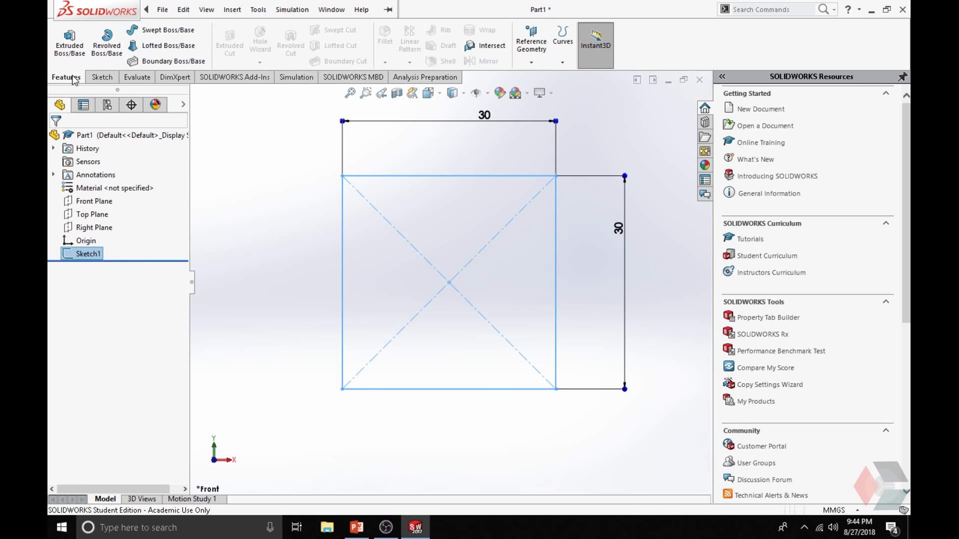
click(69, 41)
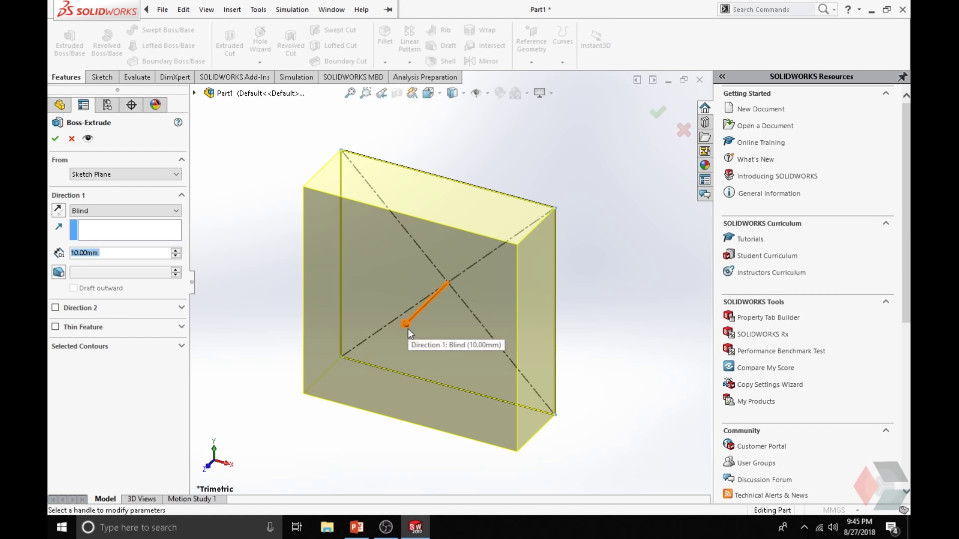
Try reversing the extrusion direction and adjusting the blind depth to 11 mm with the preview arrow.
click(59, 210)
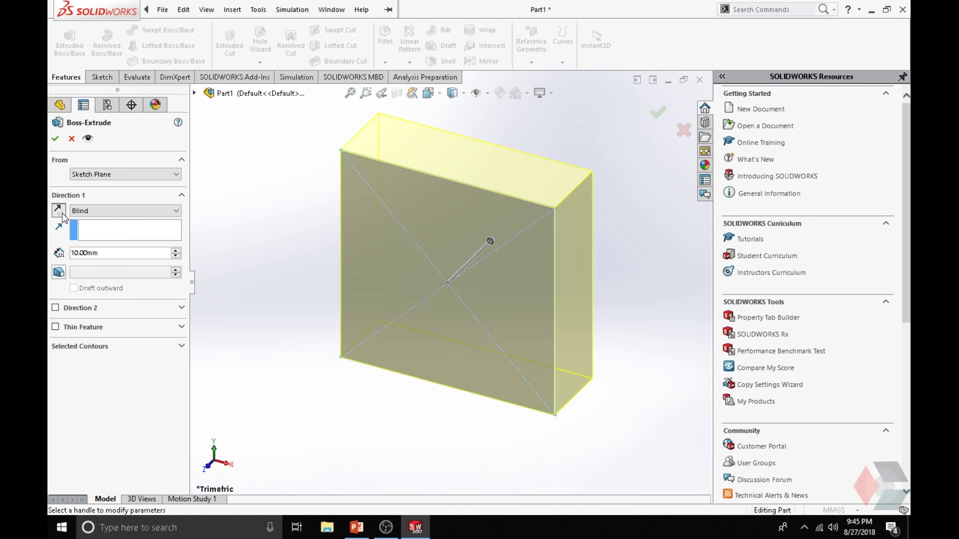
click(58, 210)
click(59, 210)
click(59, 210)
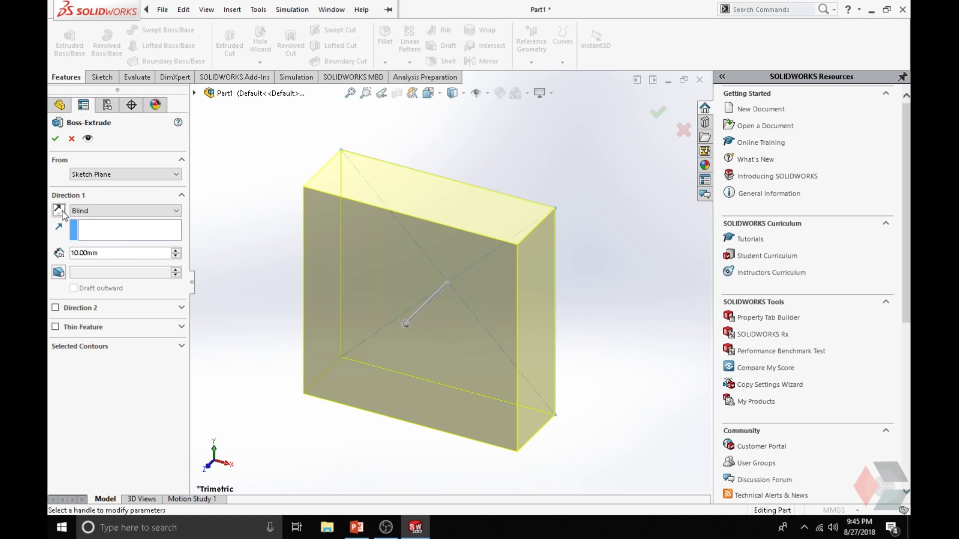
click(404, 322)
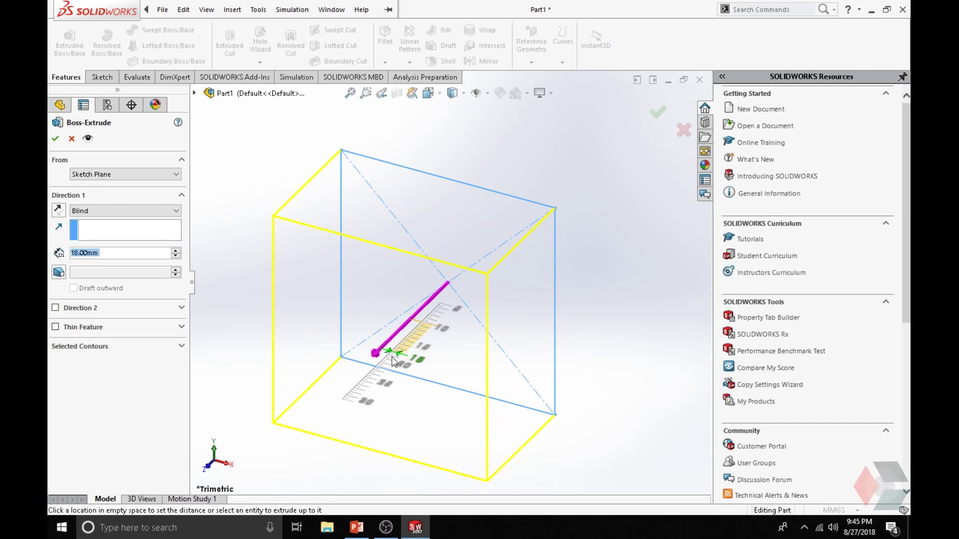
click(415, 326)
Set the blind extrusion depth to 3 mm, accept the plate's extrude and clear the selection.
click(98, 255)
double_click(99, 255)
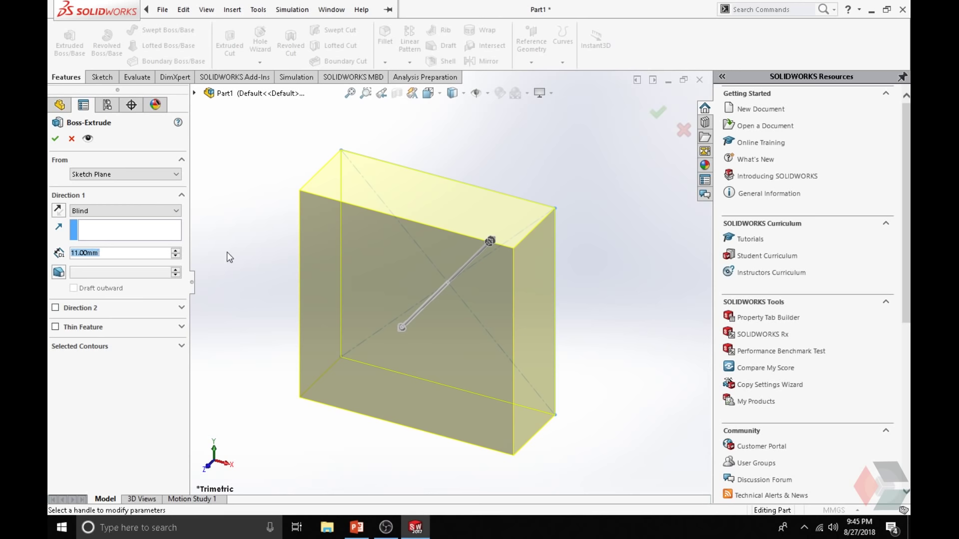
text(3)
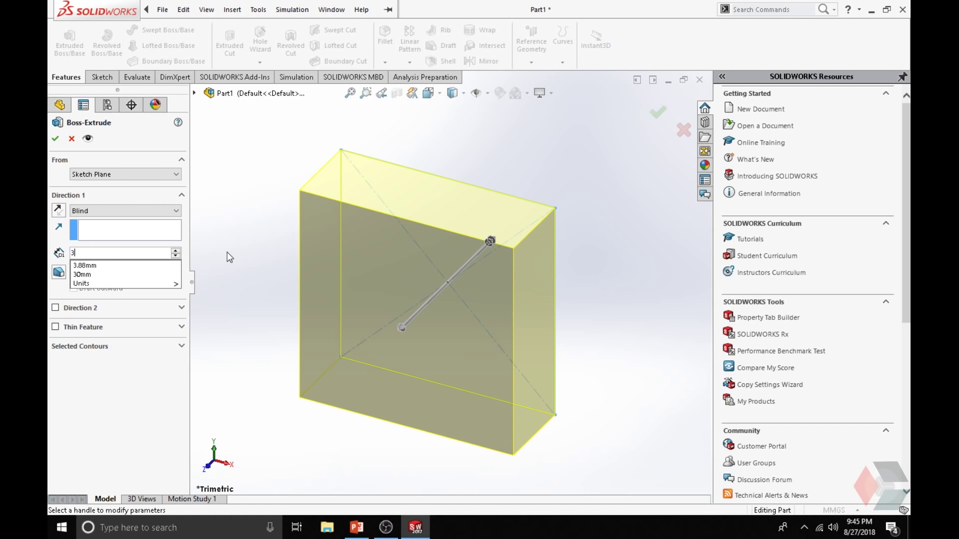
key(Return)
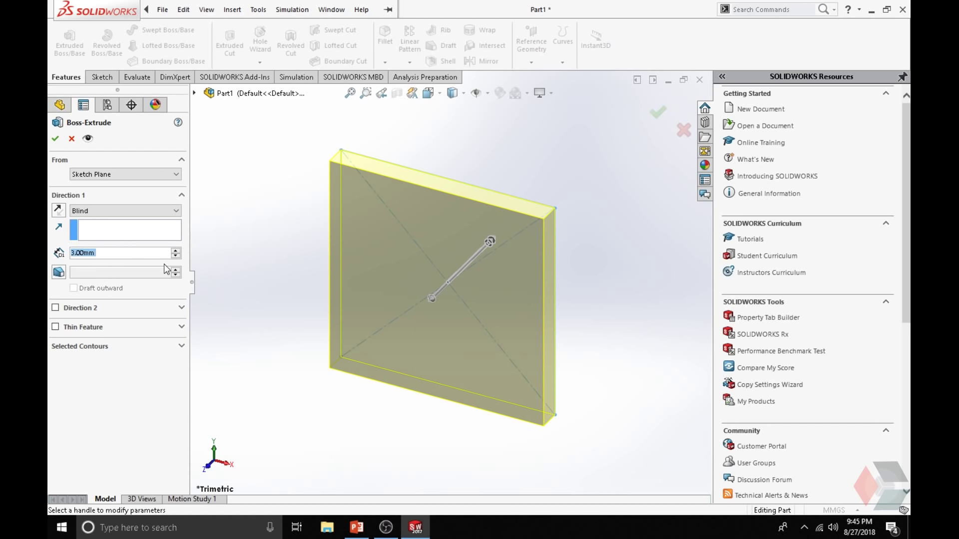
click(58, 141)
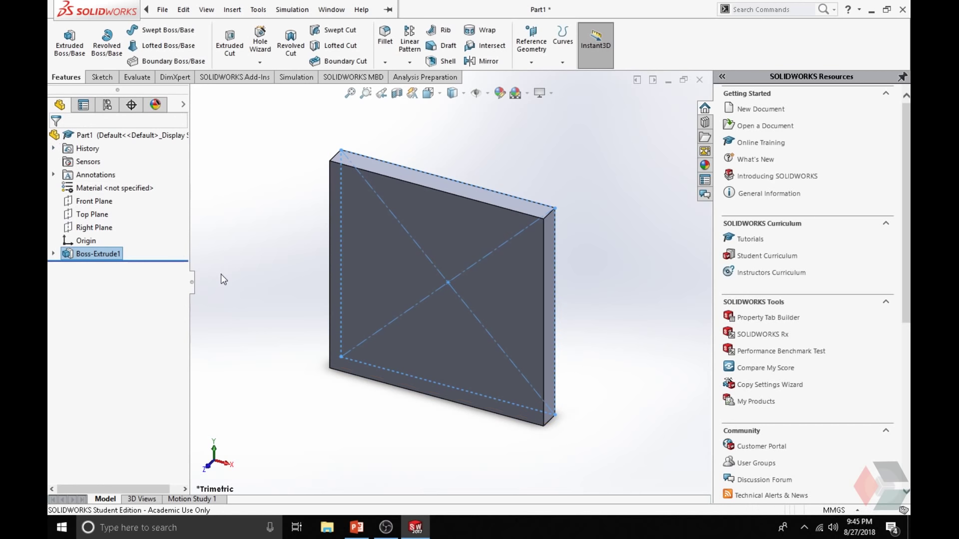
click(655, 326)
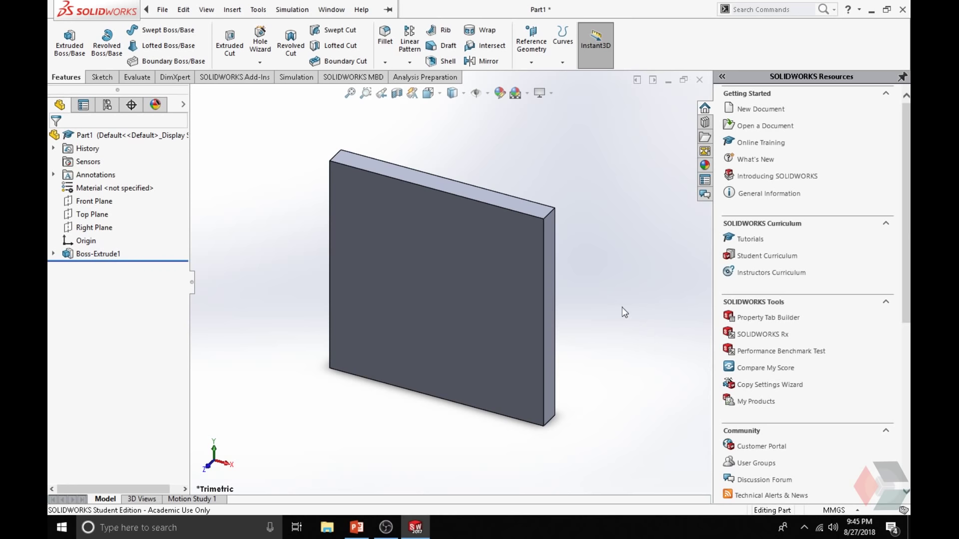
Examine the plate from isometric, front and right standard views using the view selector.
key(space)
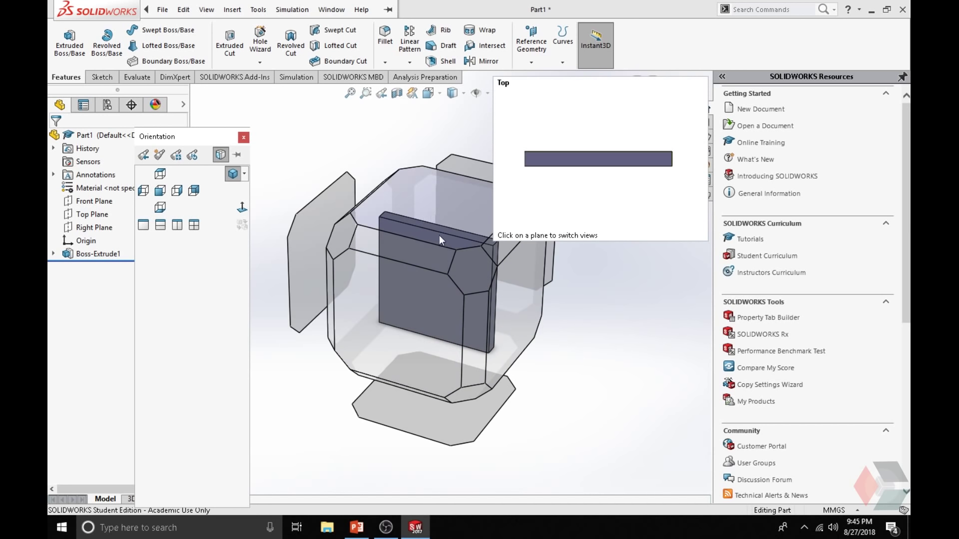
click(337, 240)
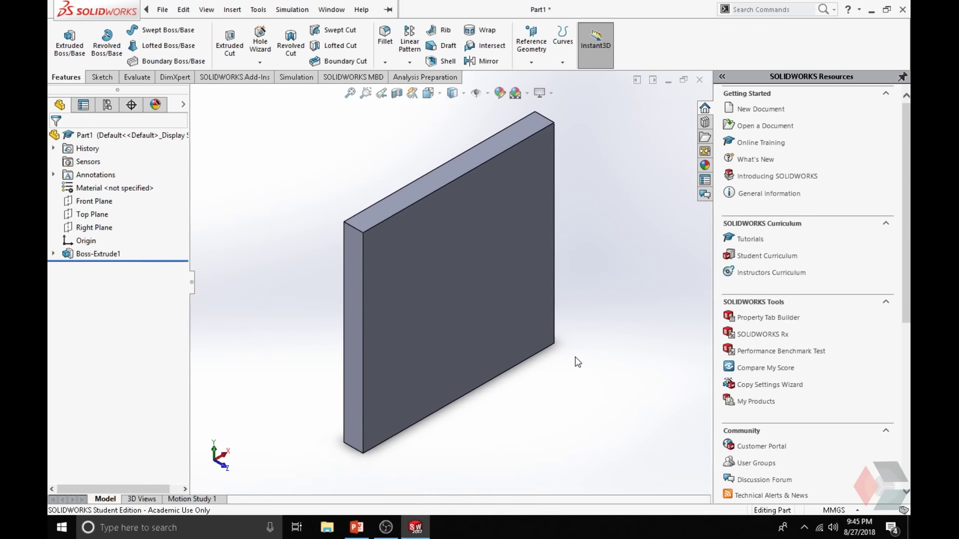
key(space)
click(488, 323)
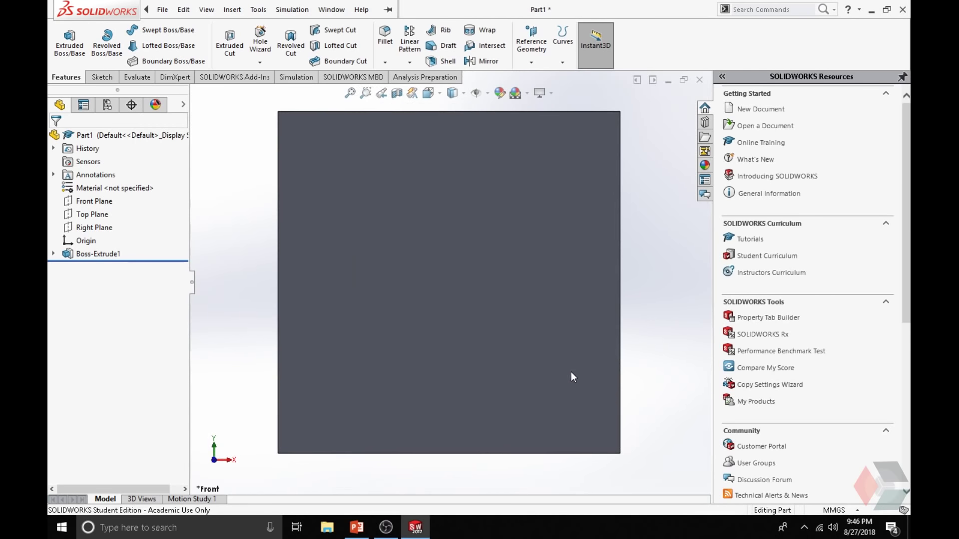
key(space)
click(559, 325)
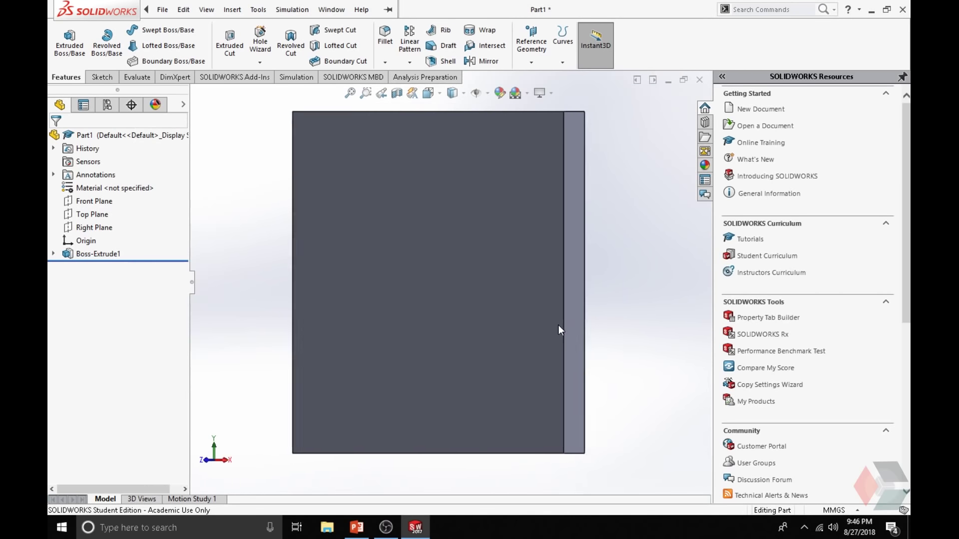
key(space)
click(535, 319)
key(space)
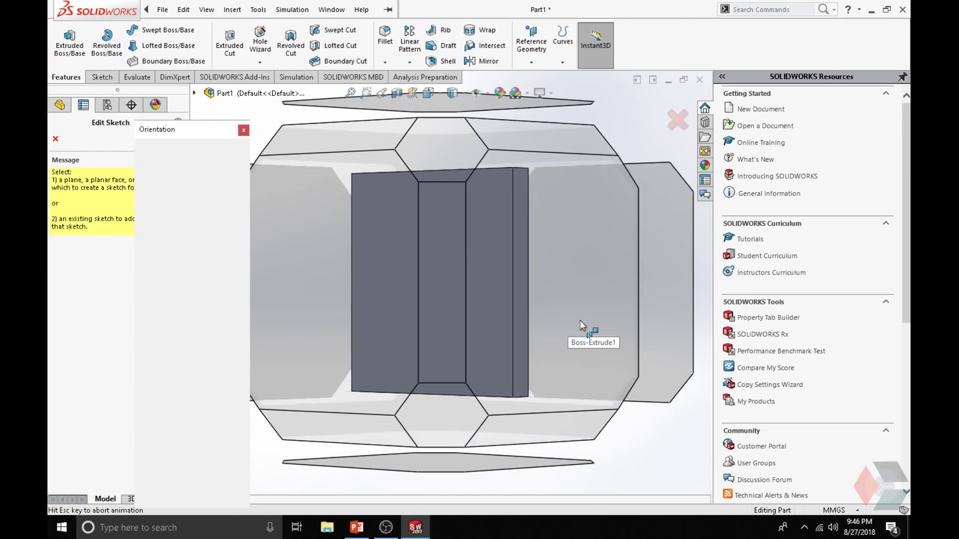
click(550, 317)
key(Escape)
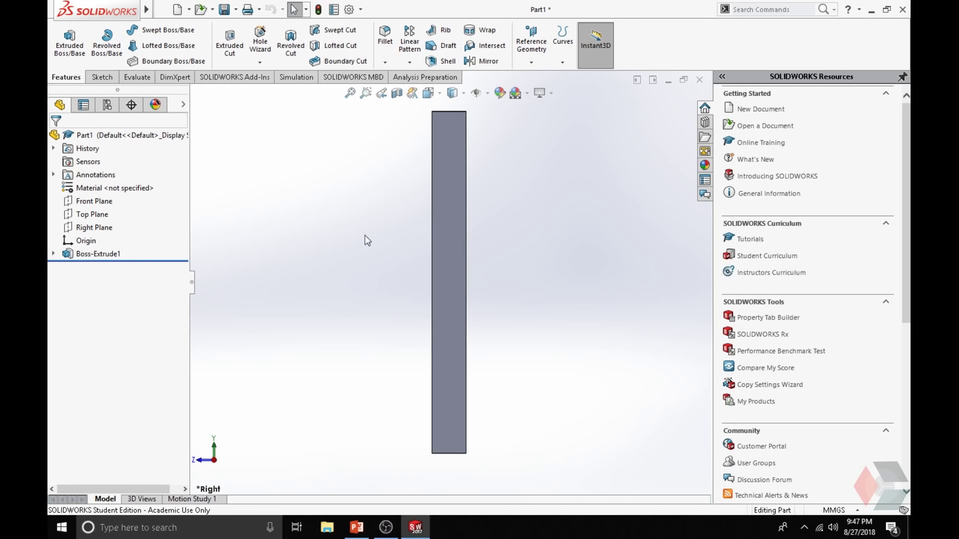
Orient the plate to the Right view and start a sketch on its narrow side face.
middle_drag(368, 281, 361, 324)
key(space)
click(384, 315)
click(452, 207)
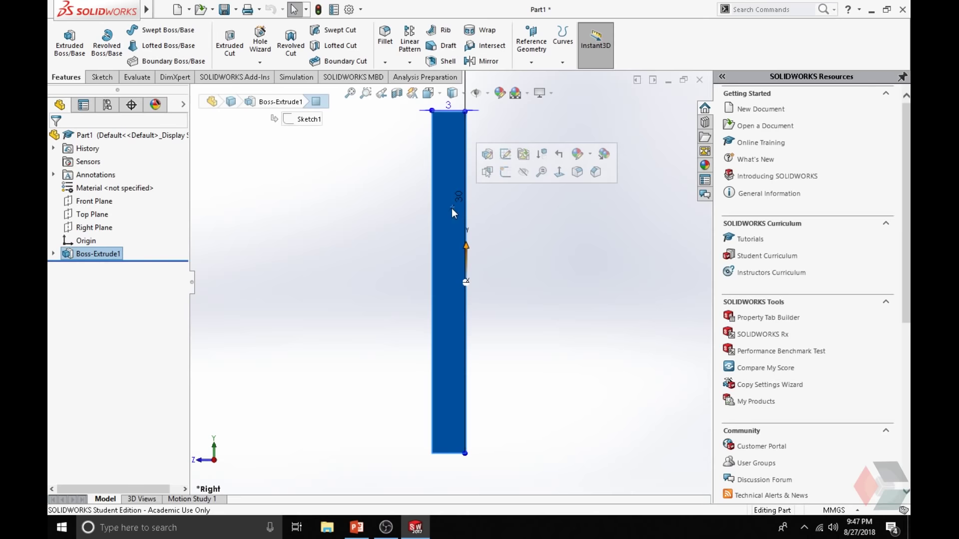
click(506, 173)
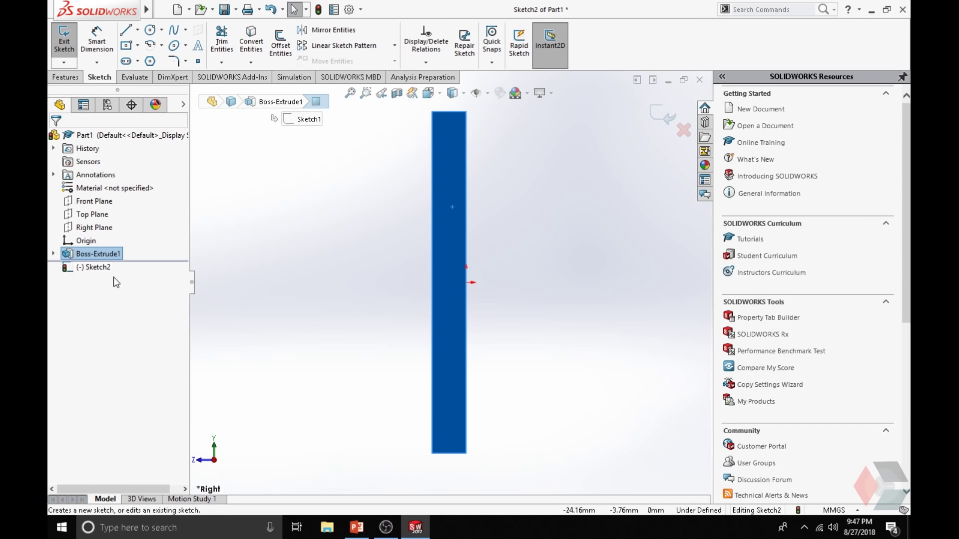
Examine the narrow side face at different magnifications, ending close to its upper end.
scroll(437, 270, up, 4)
scroll(451, 214, down, 5)
scroll(455, 248, up, 3)
scroll(455, 360, down, 3)
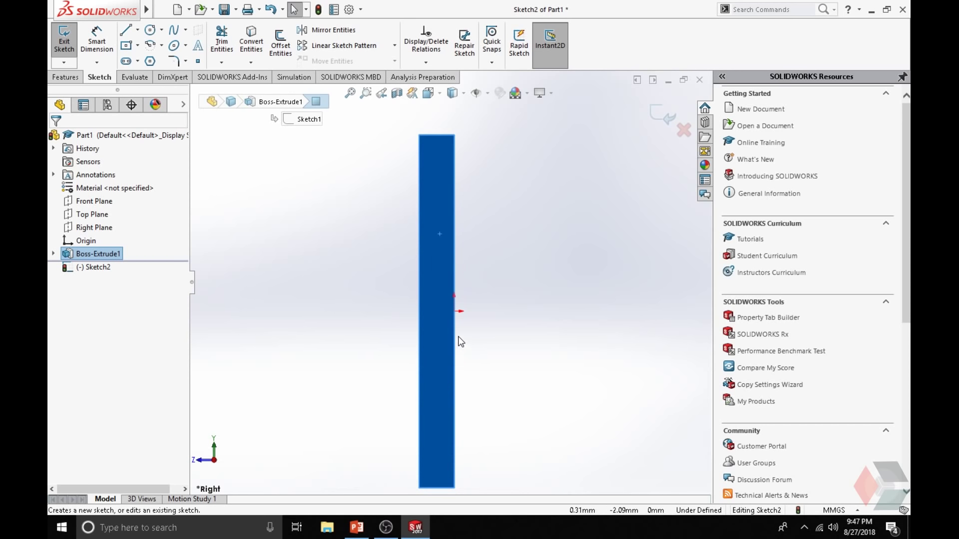
scroll(454, 320, up, 3)
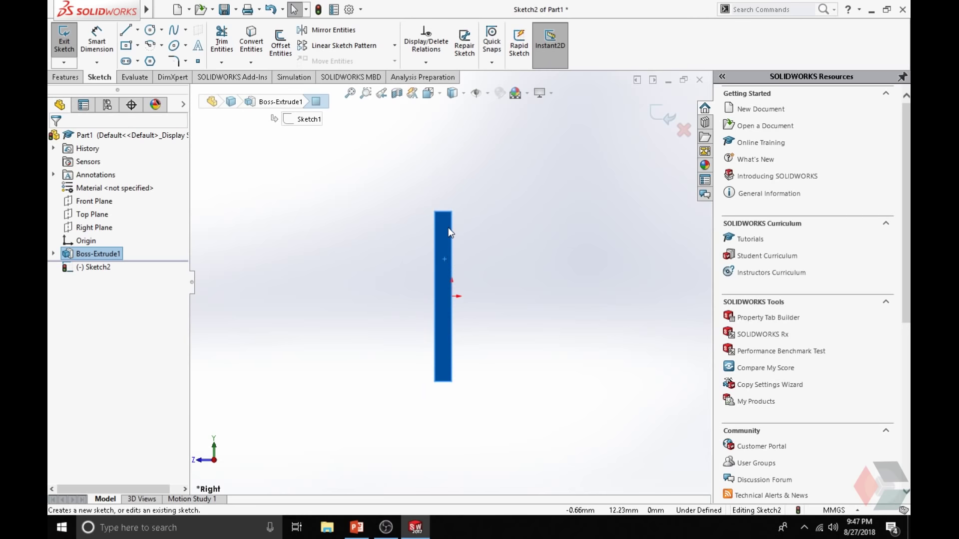
scroll(448, 226, down, 3)
scroll(448, 275, up, 5)
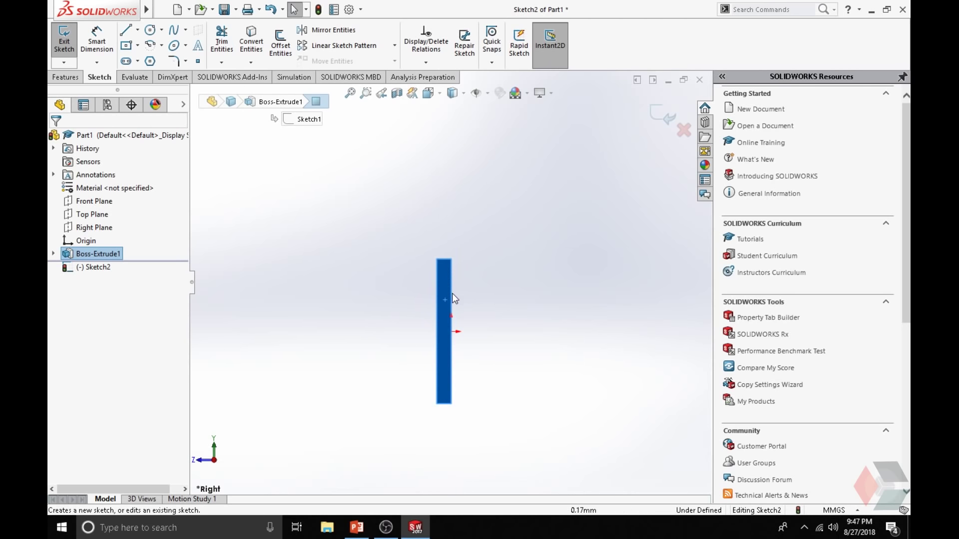
scroll(463, 282, down, 5)
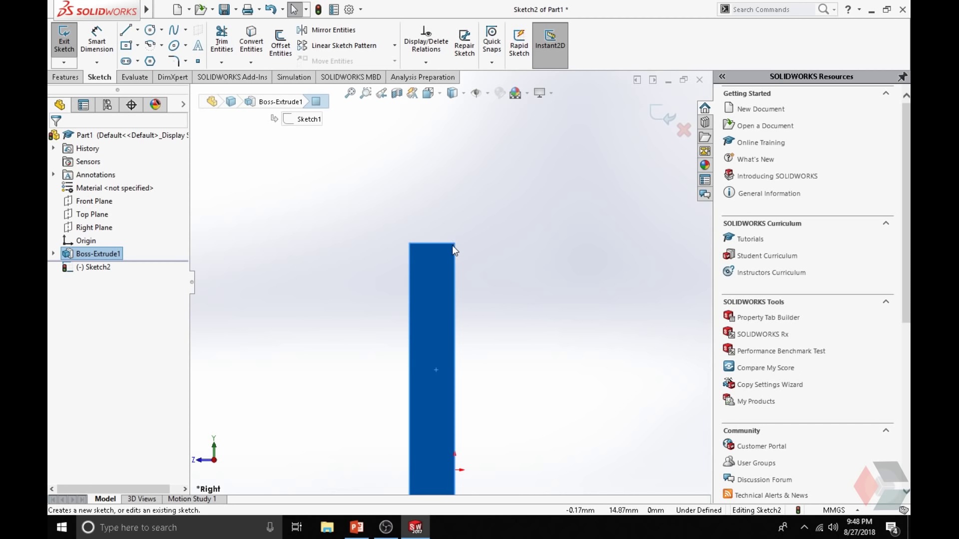
Draw a vertical centerline about 7 mm long upward from the side face's upper rear corner.
click(430, 222)
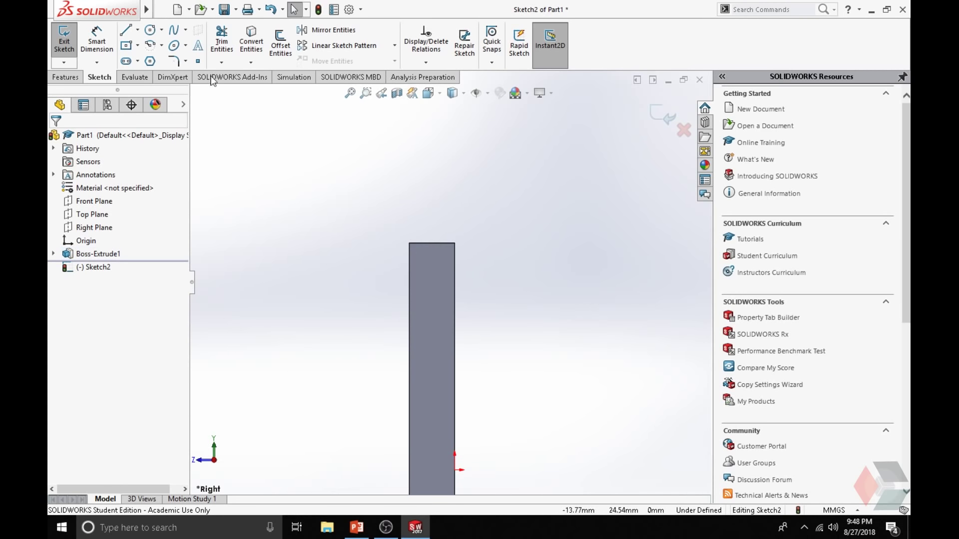
click(138, 30)
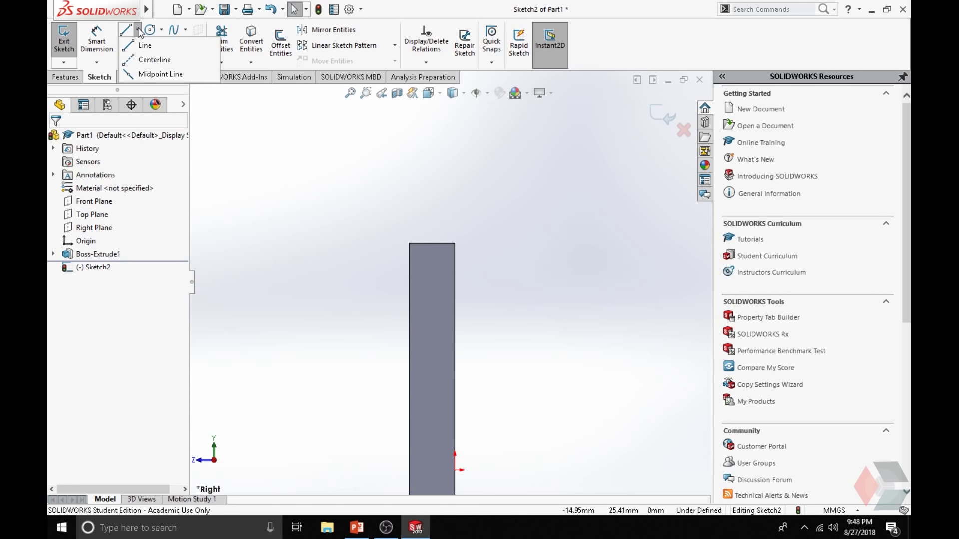
click(154, 61)
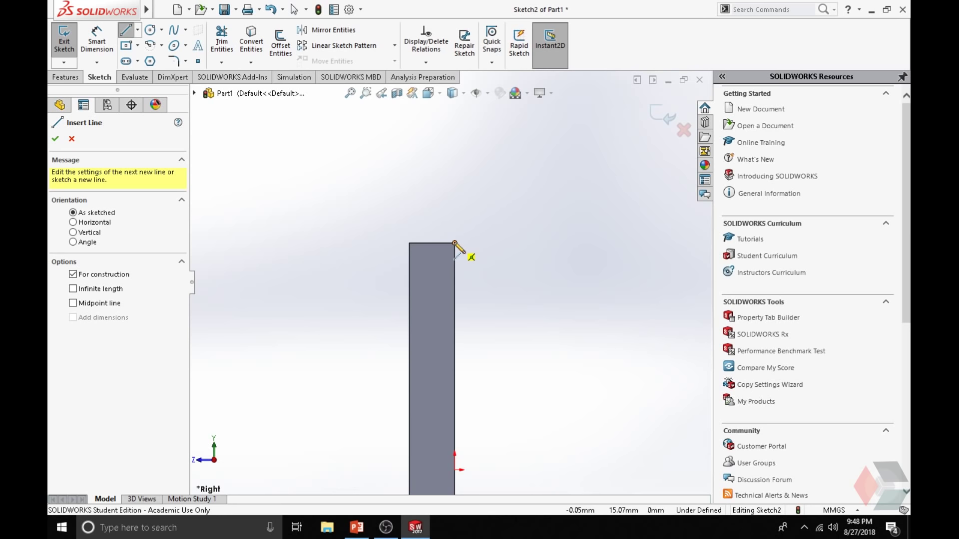
click(455, 243)
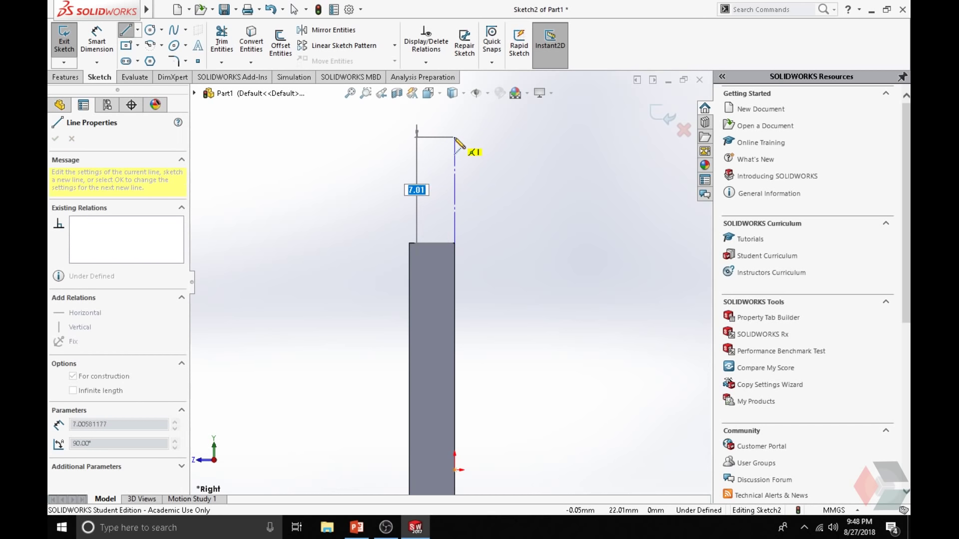
click(454, 137)
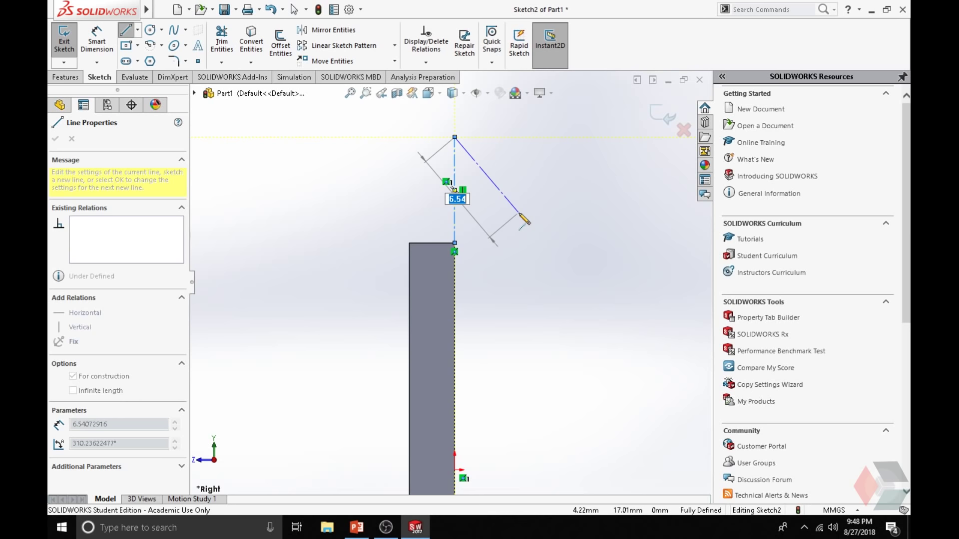
right_click(519, 214)
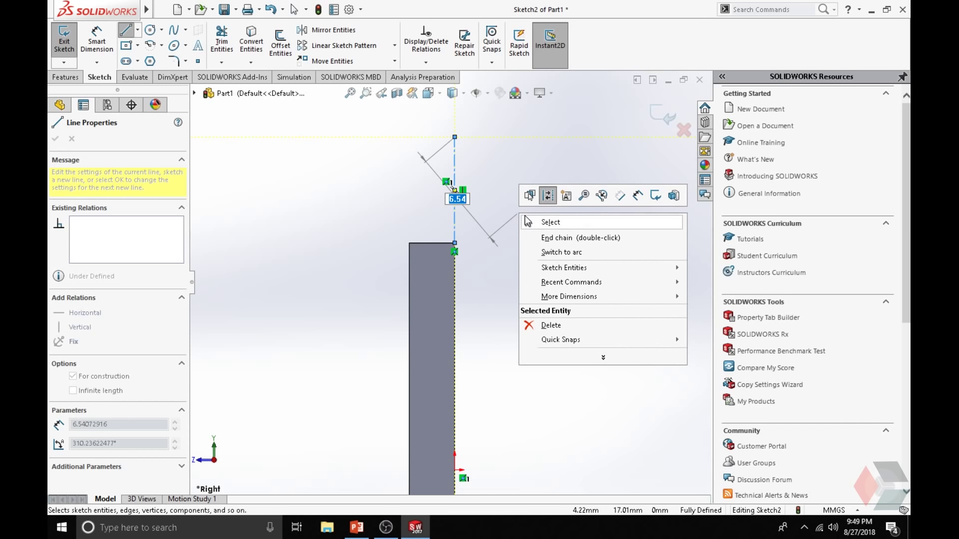
click(549, 222)
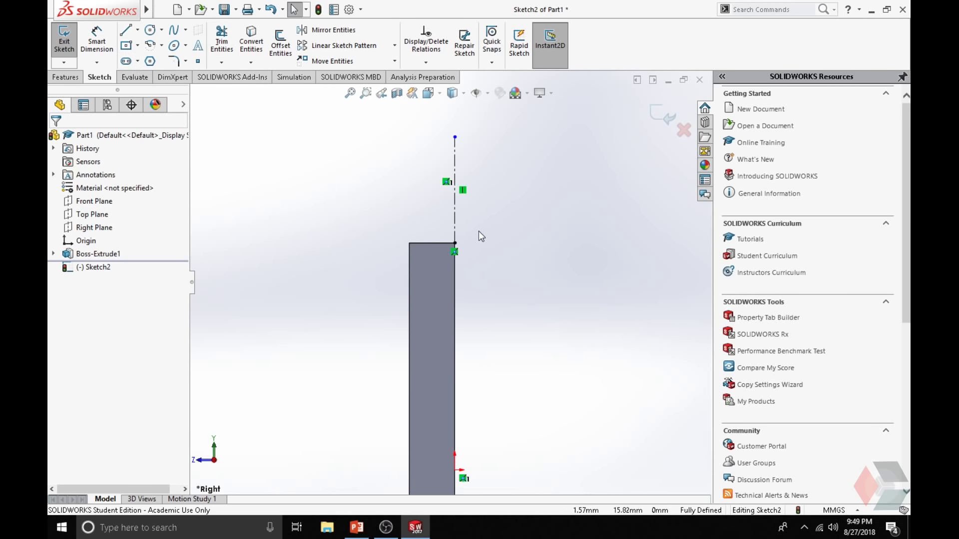
Dimension the vertical centerline's length to 3 mm with Smart Dimension.
key(s)
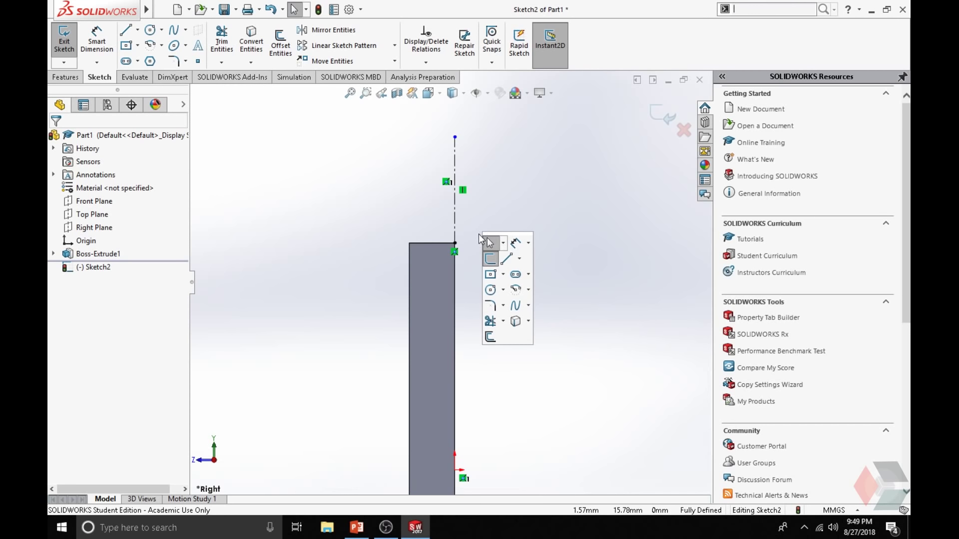
click(518, 245)
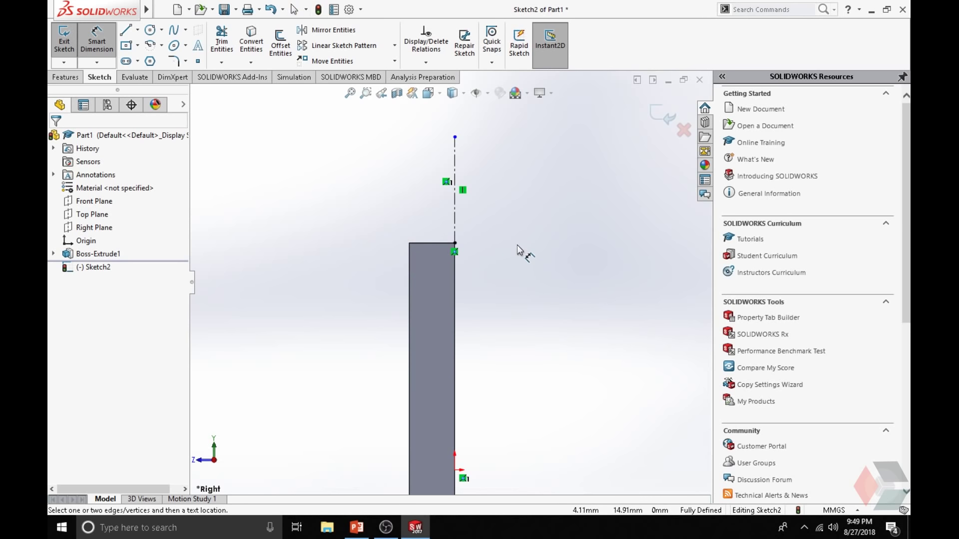
click(455, 220)
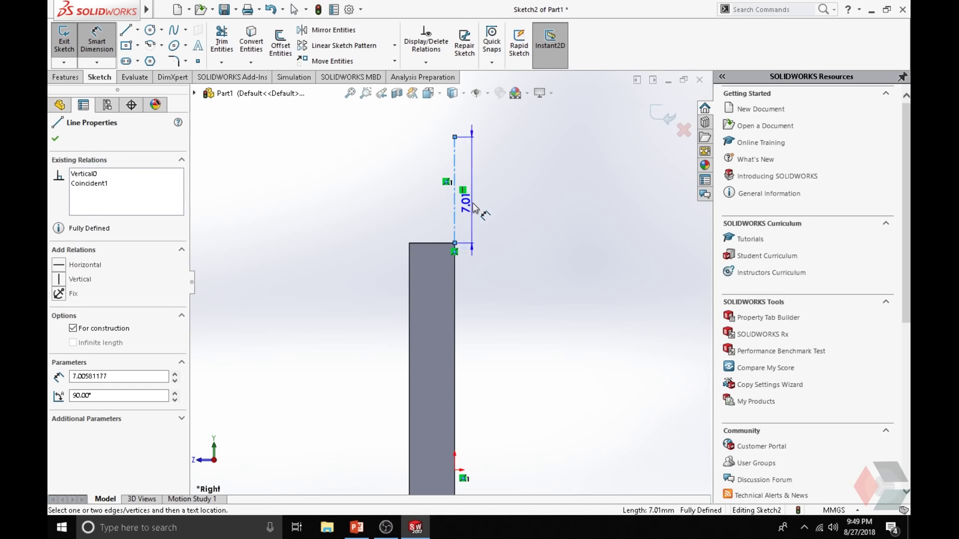
click(514, 217)
text(3)
key(Return)
Sketch a circle about 4 mm in diameter centred on the centerline's upper endpoint.
key(s)
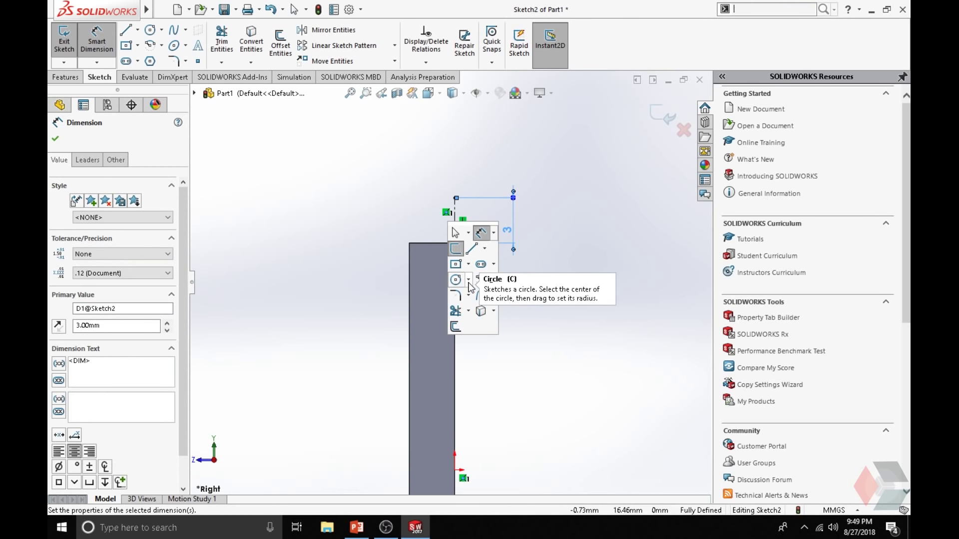
click(469, 283)
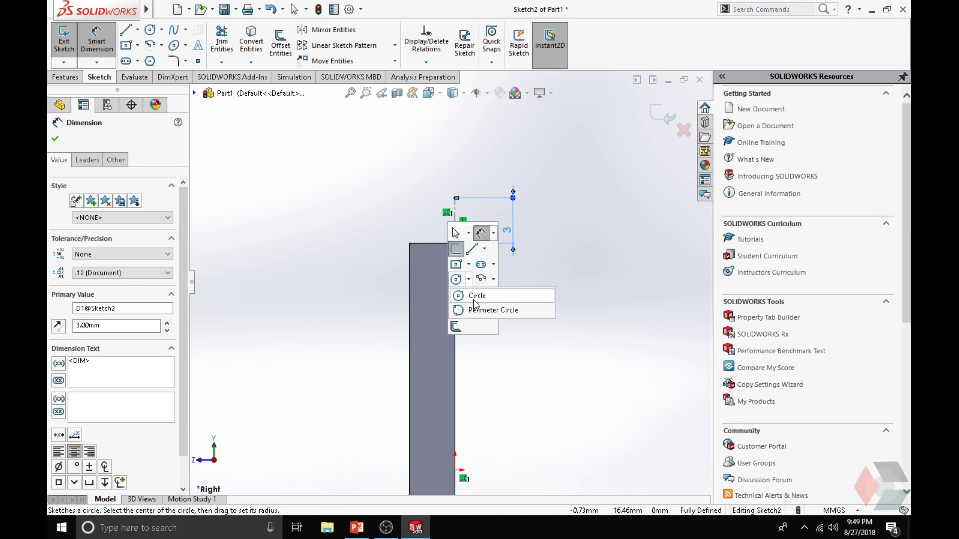
click(473, 299)
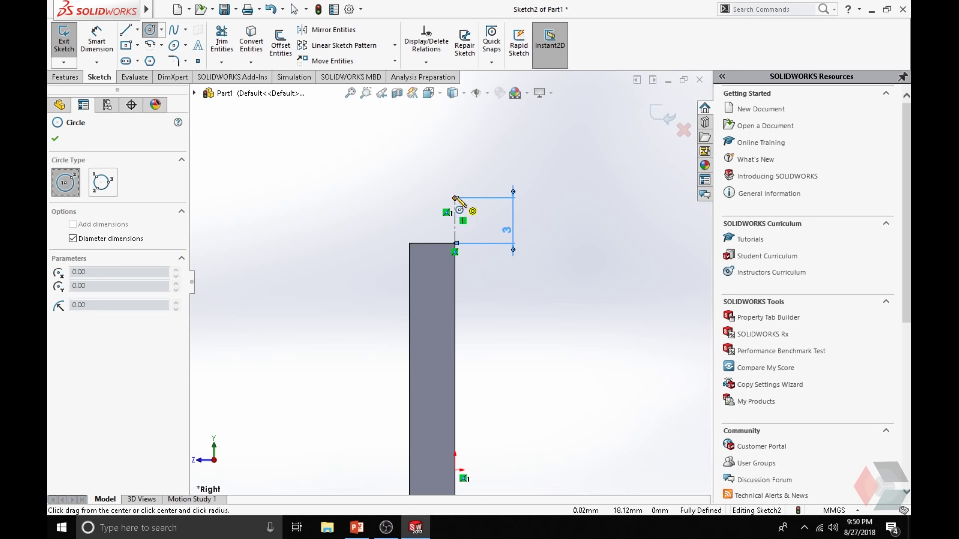
drag(454, 198, 493, 225)
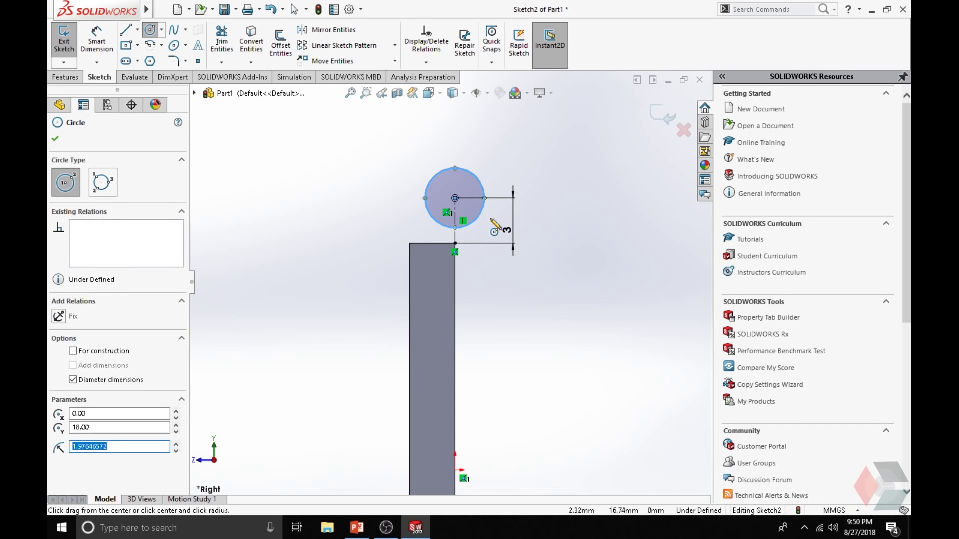
Dimension the circle's diameter to 3.3 mm with Smart Dimension.
right_click(494, 223)
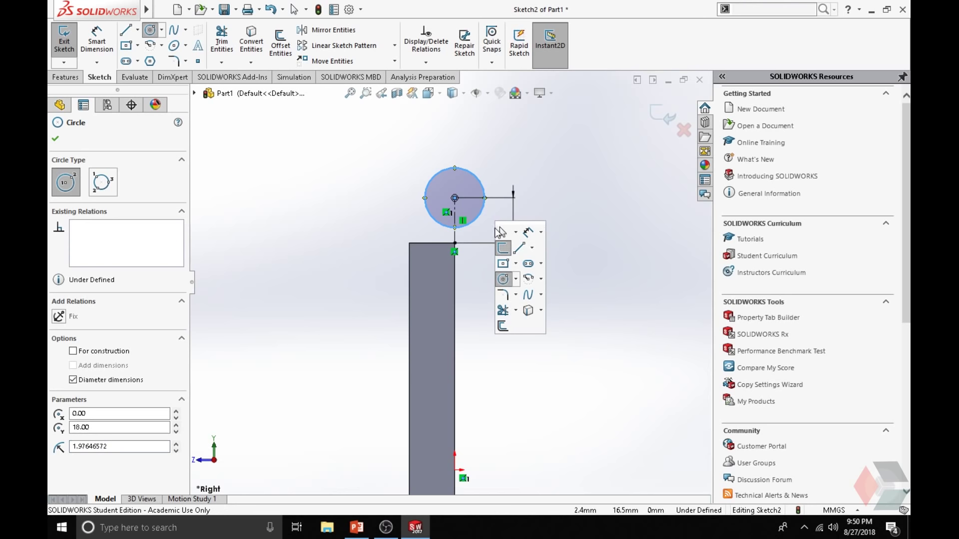
click(531, 239)
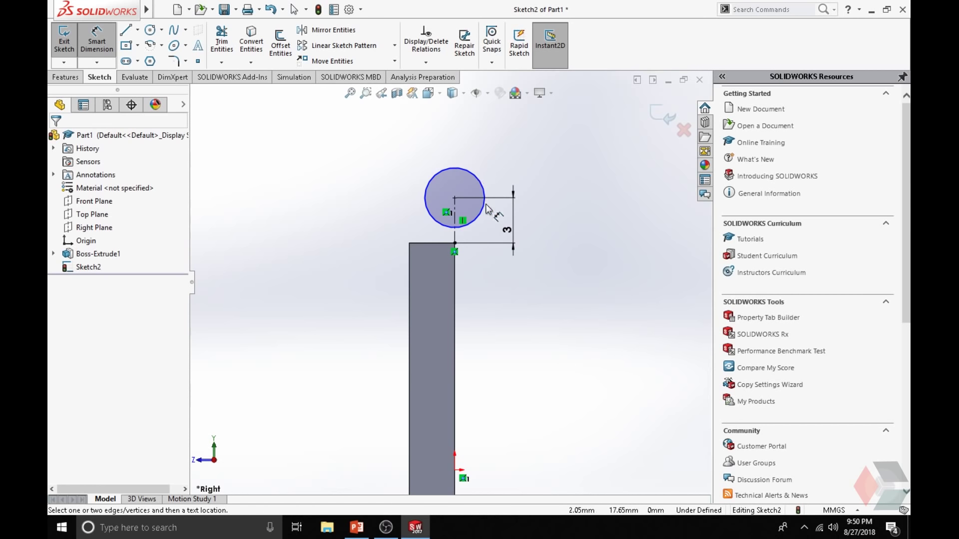
click(481, 220)
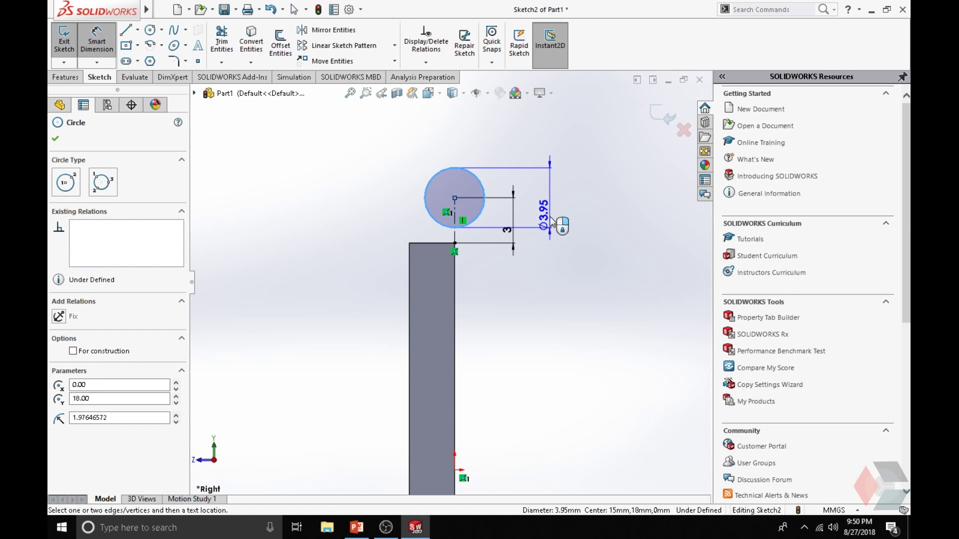
click(551, 220)
text(3.3mm)
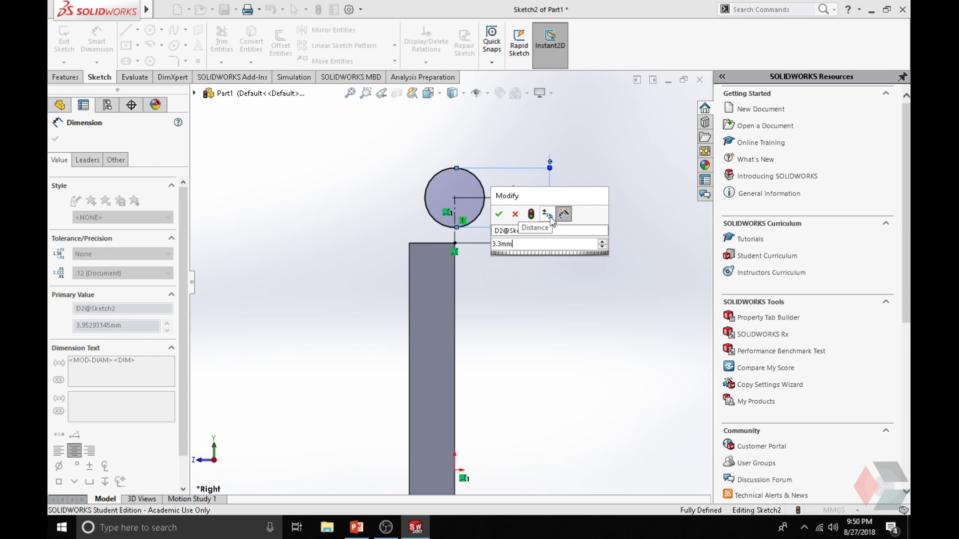
key(Return)
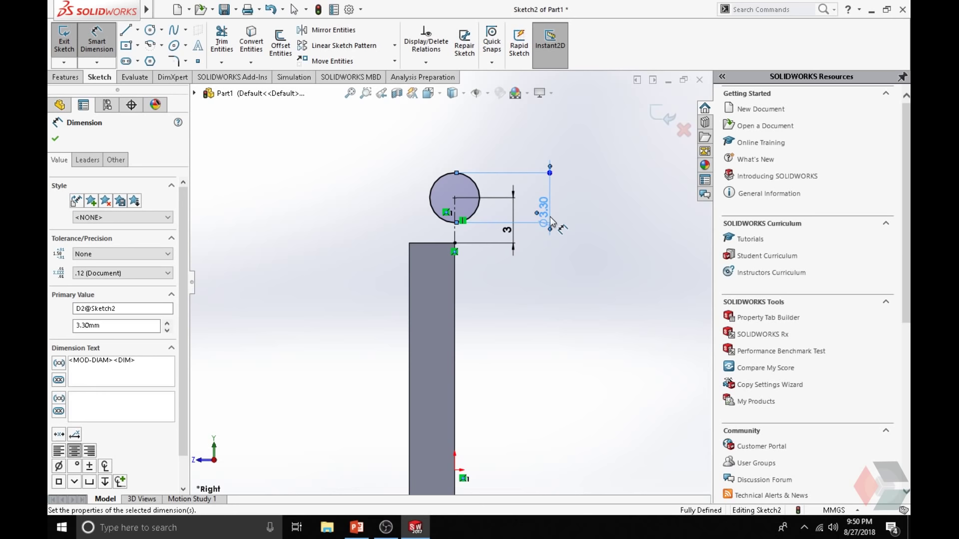
Sketch a larger concentric circle, 3 mm in radius, passing through the side face's upper rear corner.
key(s)
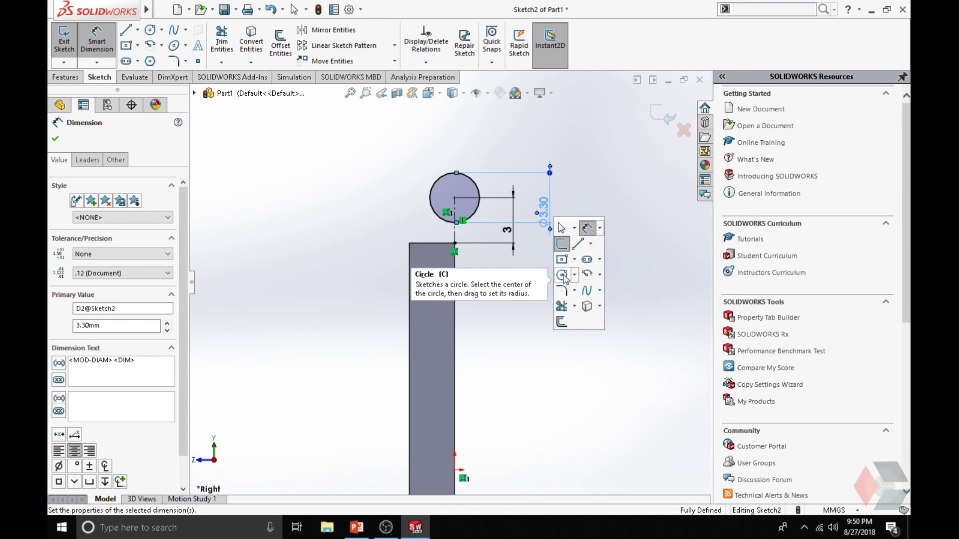
click(563, 275)
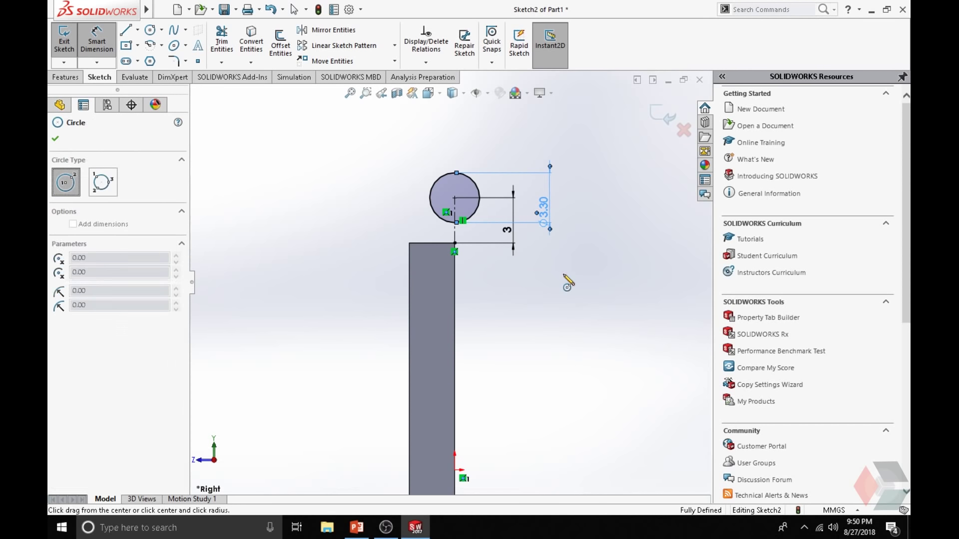
click(455, 199)
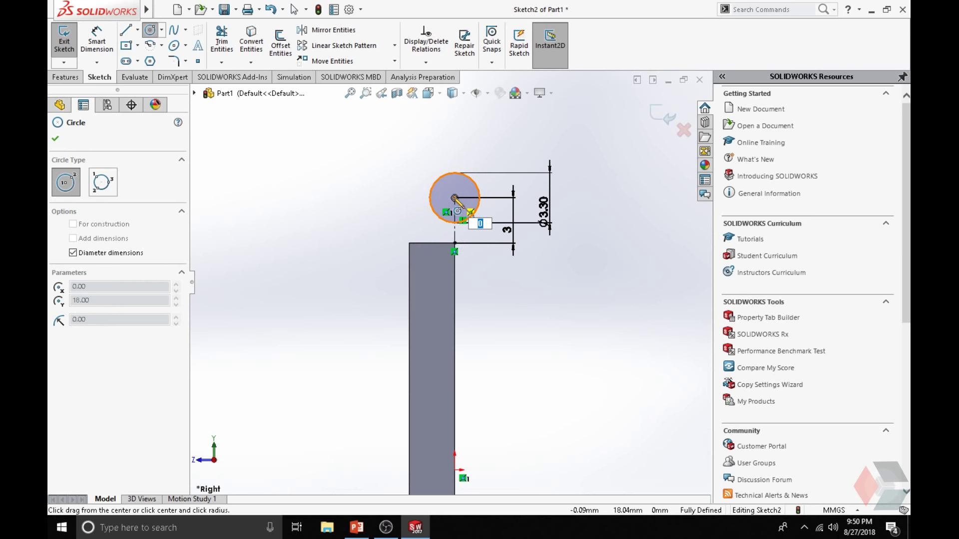
click(454, 243)
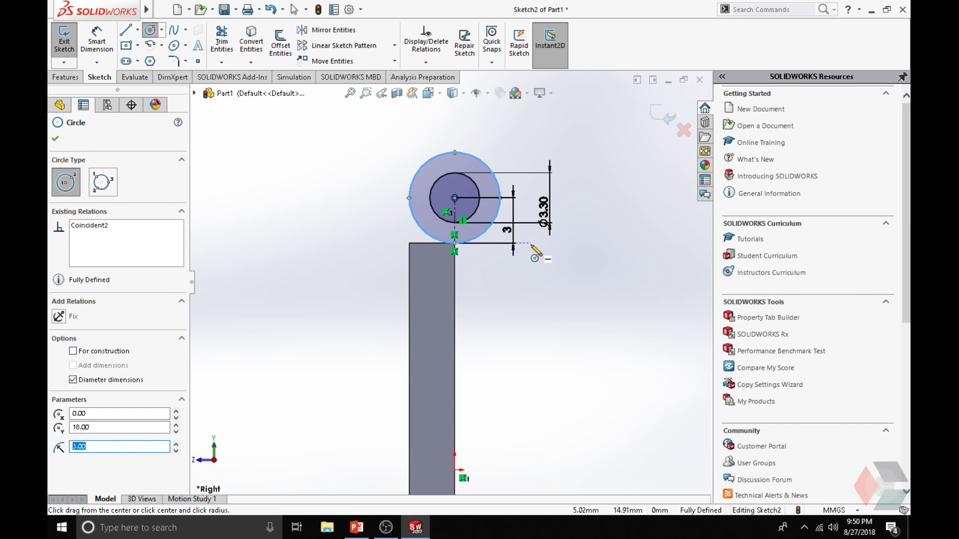
key(Escape)
Try to add a diameter dimension to the outer circle.
click(498, 216)
click(530, 235)
click(601, 221)
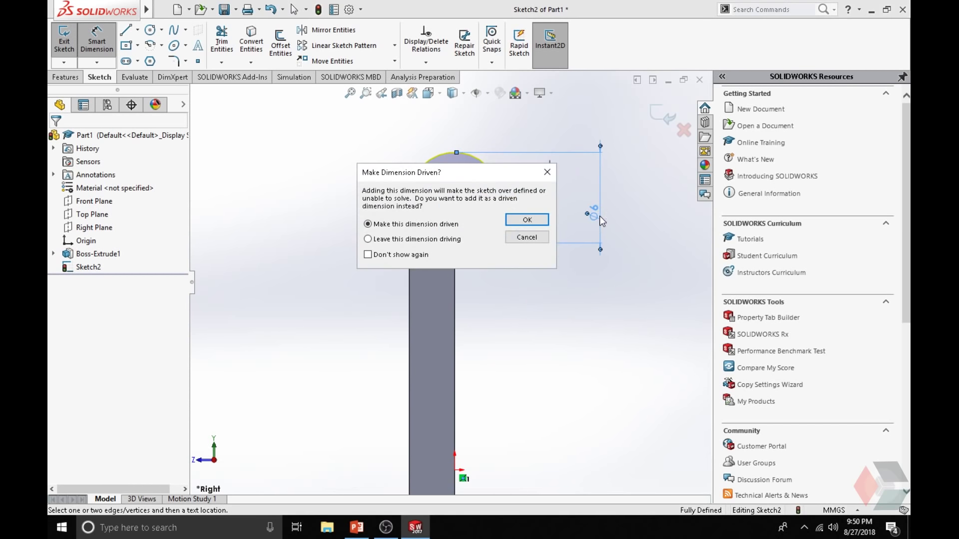
click(526, 237)
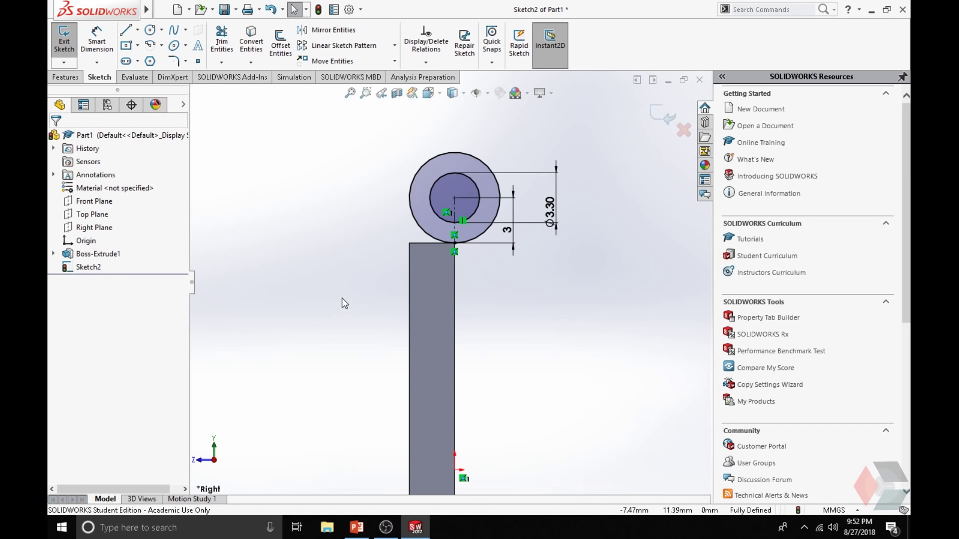
Draw a 3 mm vertical line from the outer circle's front quadrant to the plate's upper front corner, continuing horizontally to the upper rear corner.
key(s)
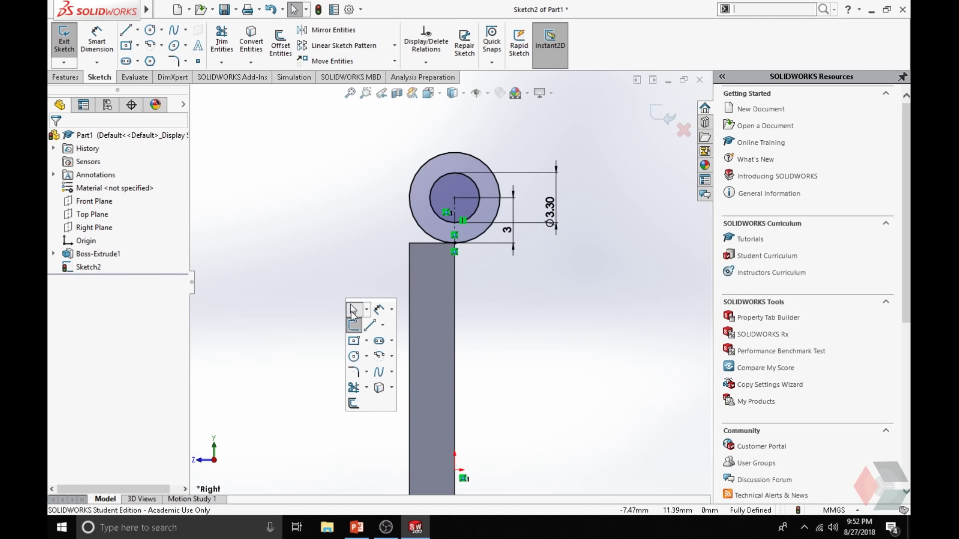
click(382, 325)
click(392, 335)
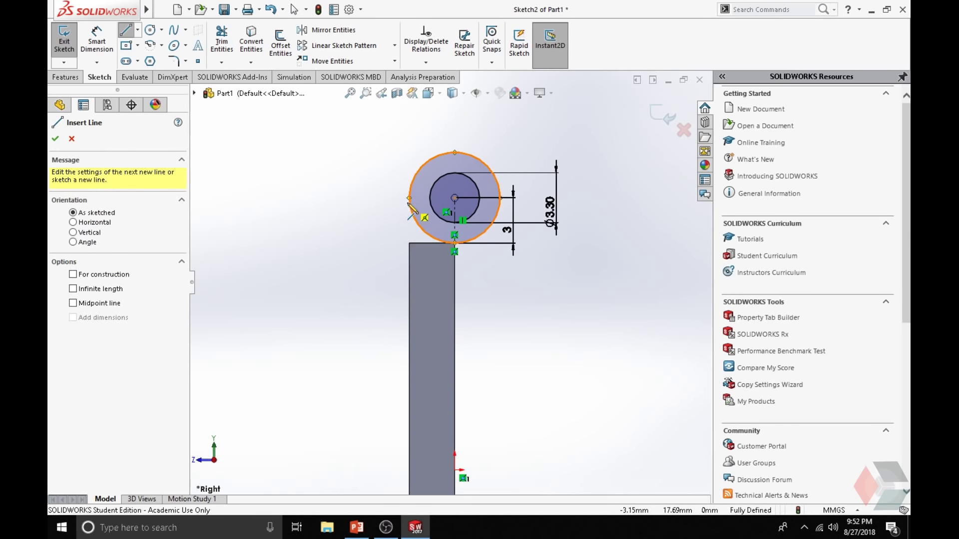
click(409, 243)
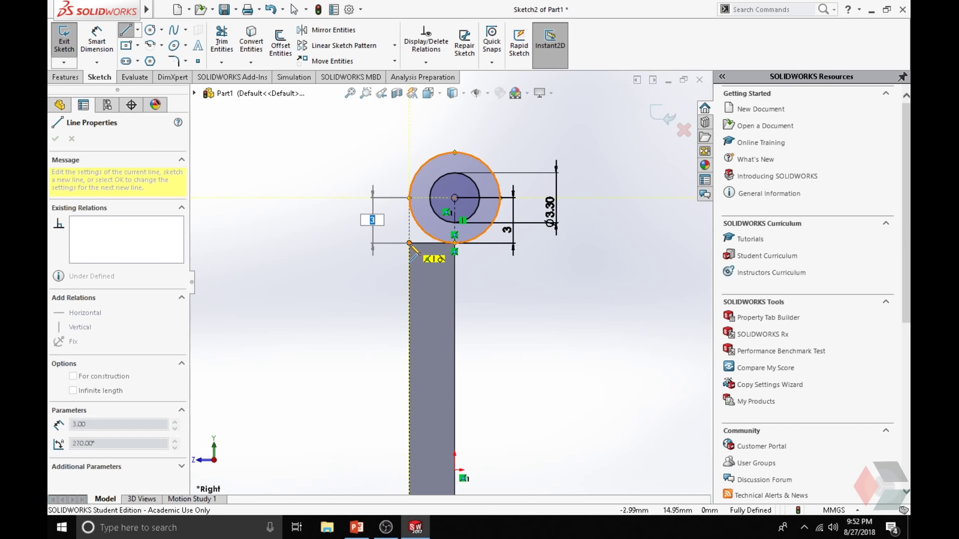
click(552, 263)
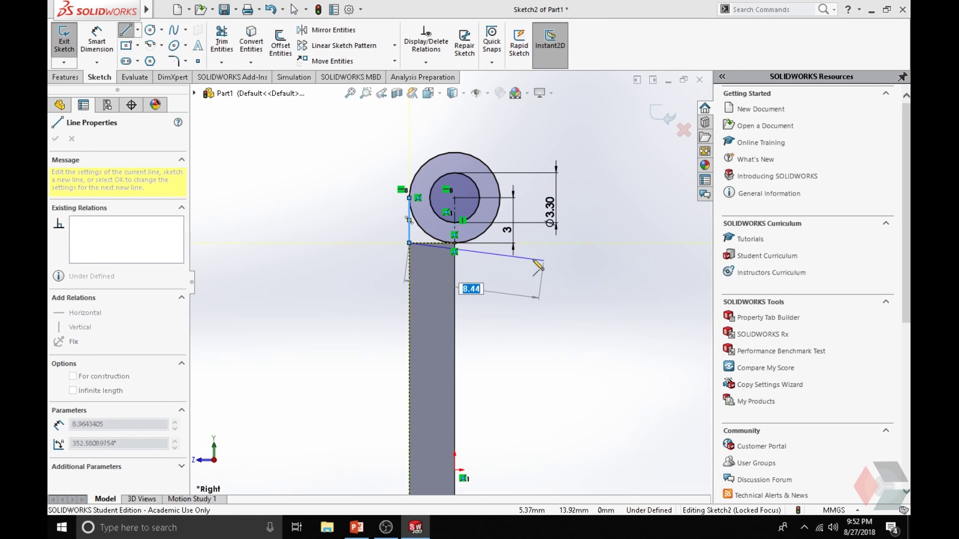
click(455, 243)
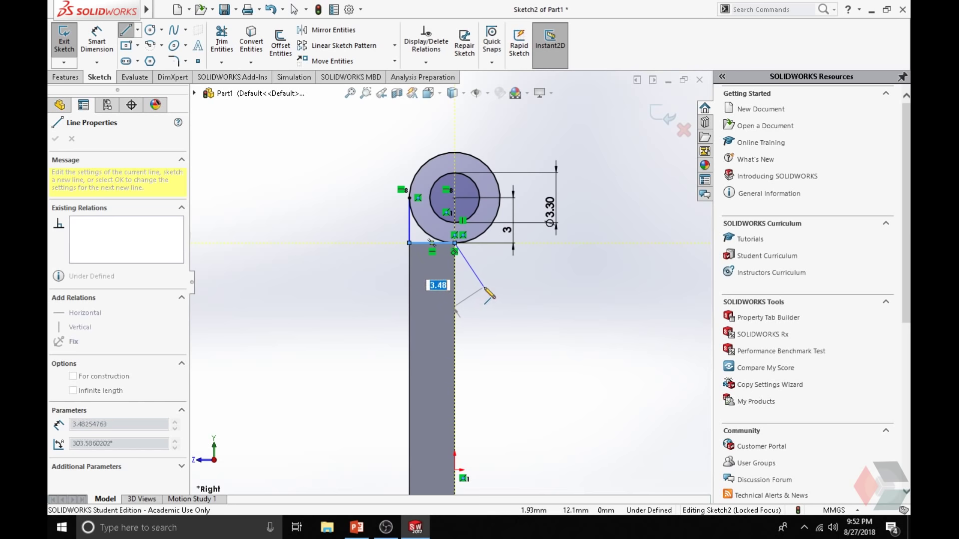
key(Escape)
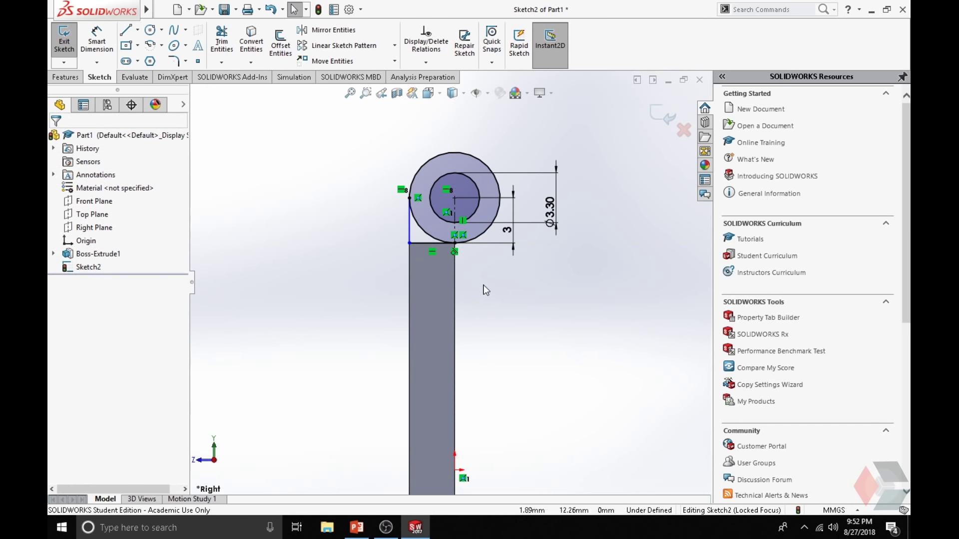
Power trim the outer circle's lower front arc between the two lines, and exit the sketch.
scroll(464, 251, down, 7)
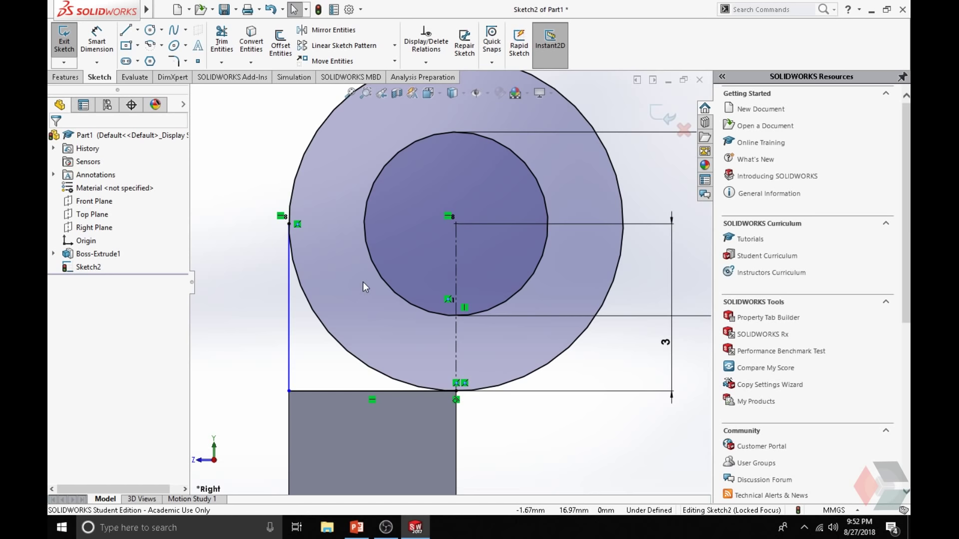
key(s)
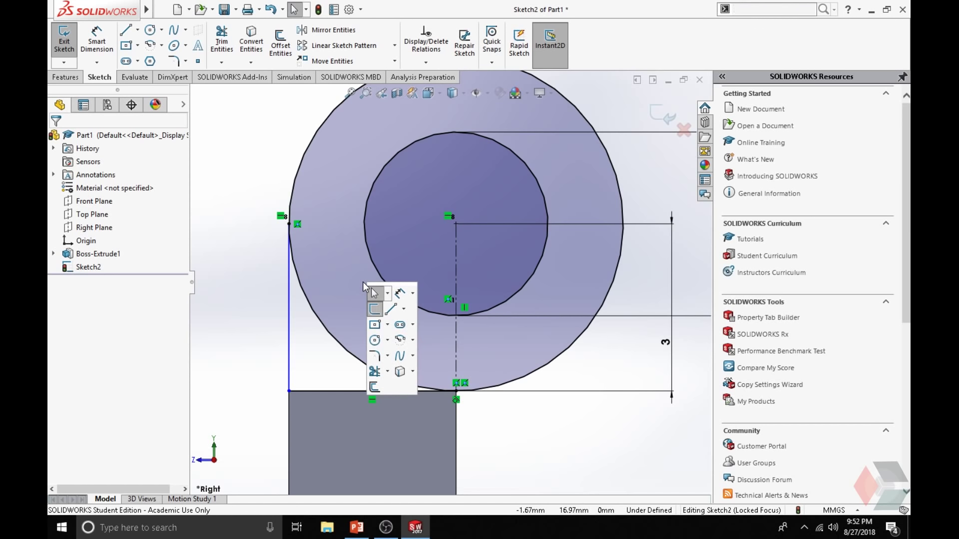
click(374, 372)
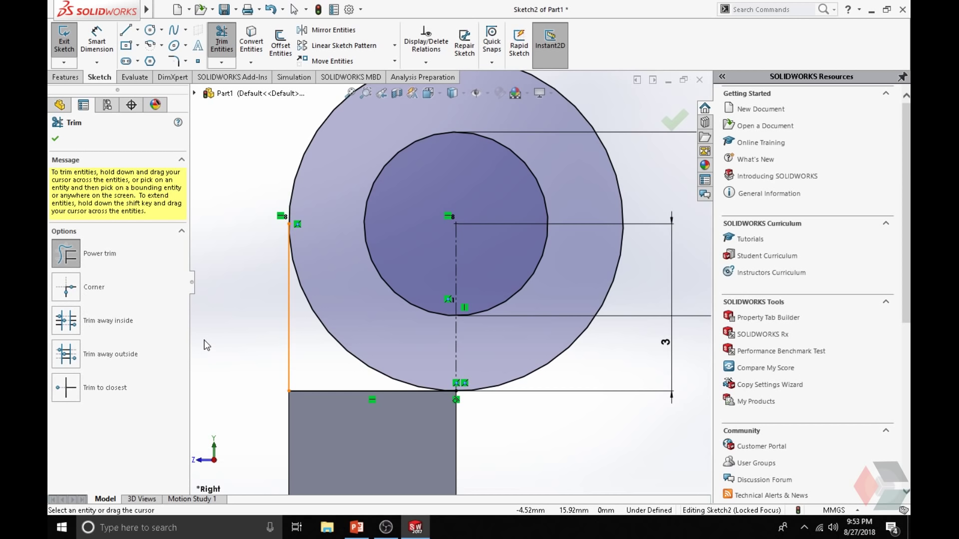
click(66, 255)
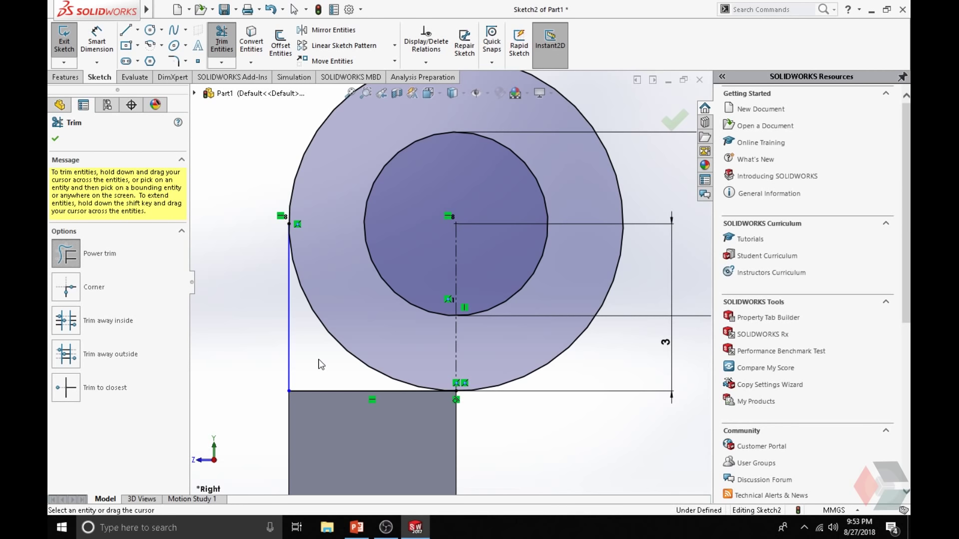
drag(320, 358, 376, 346)
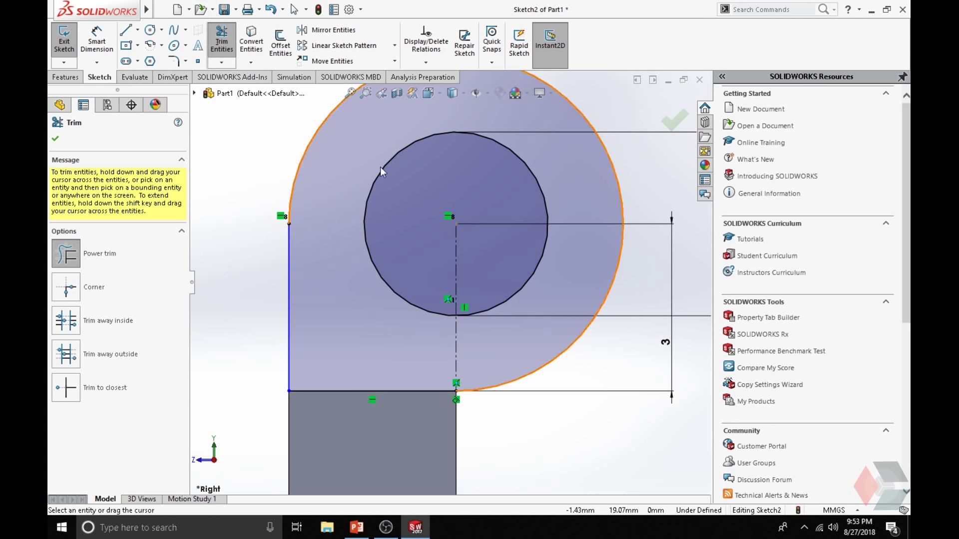
click(64, 42)
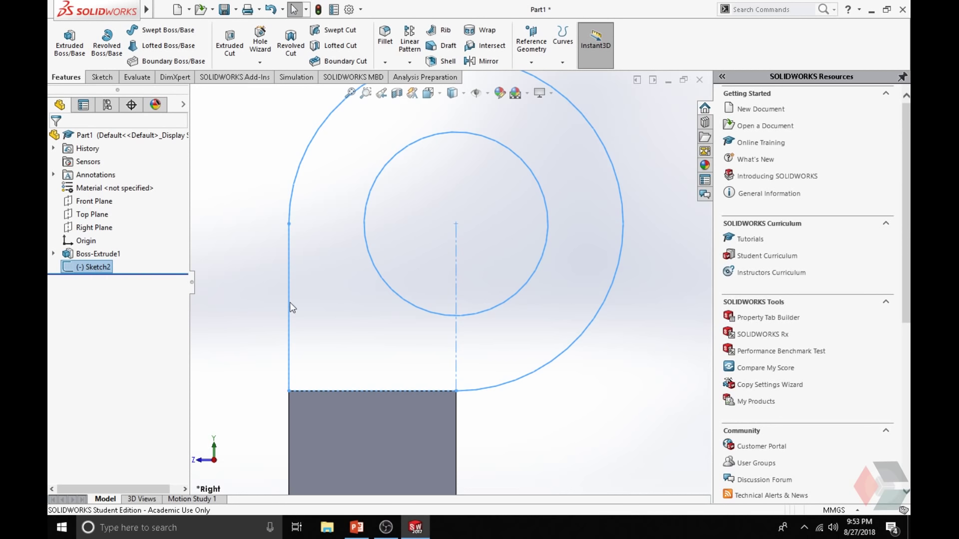
Start a blind Extruded Boss/Base from the knuckle sketch and reverse its direction so it runs along the plate's upper edge.
click(109, 272)
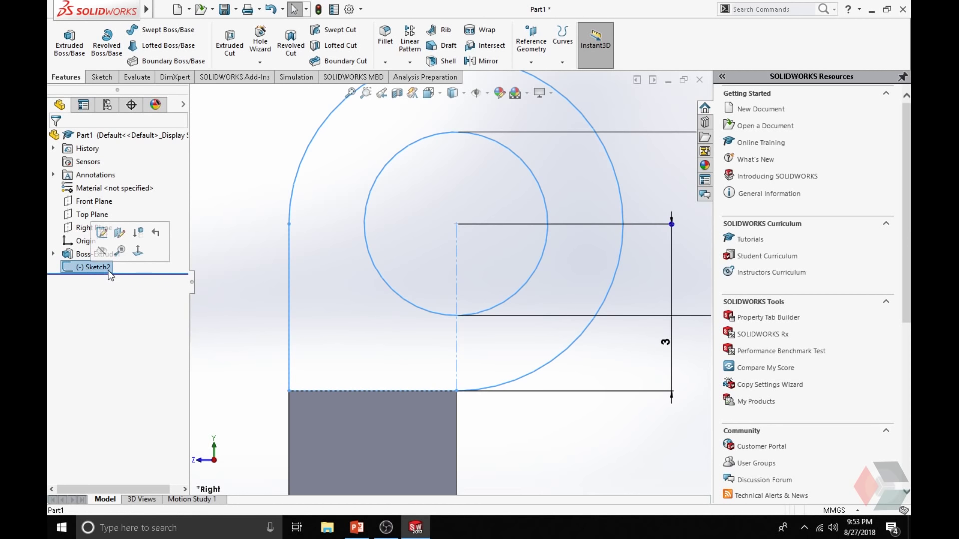
click(71, 56)
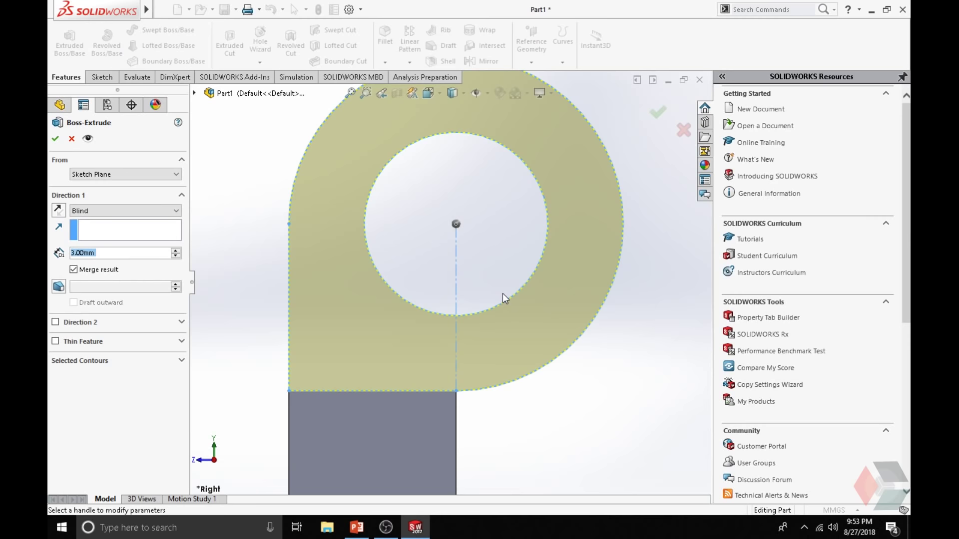
scroll(502, 293, down, 2)
scroll(501, 300, up, 5)
scroll(495, 307, up, 2)
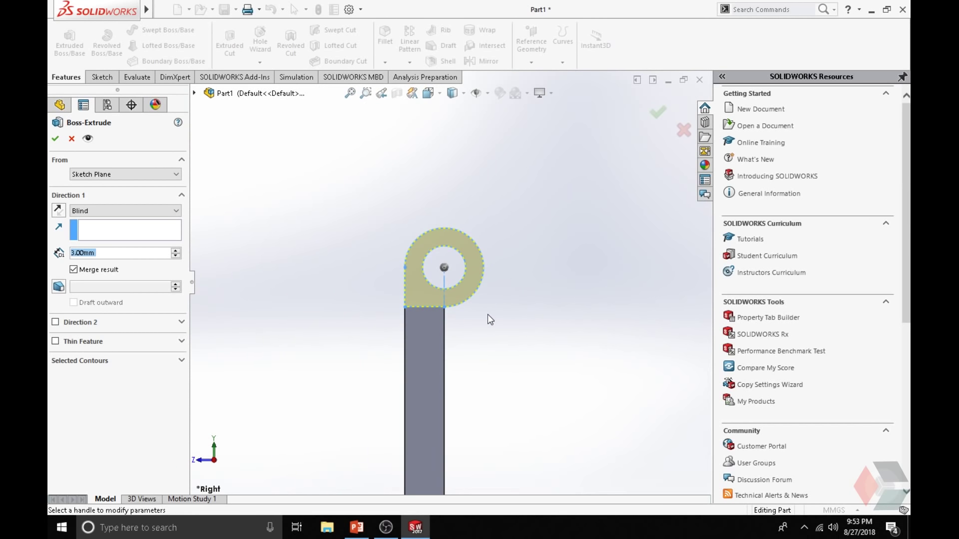
scroll(455, 285, down, 3)
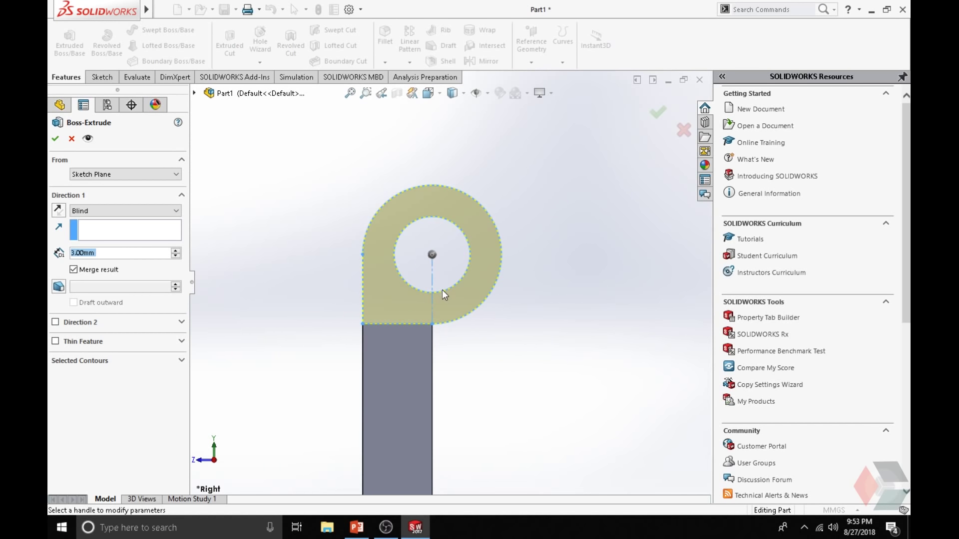
middle_drag(539, 357, 403, 359)
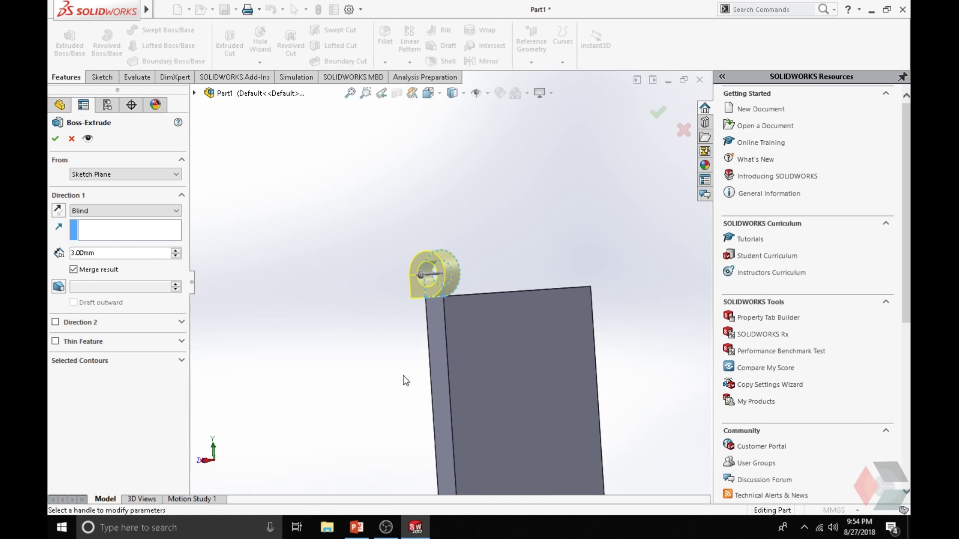
key(space)
click(385, 272)
key(space)
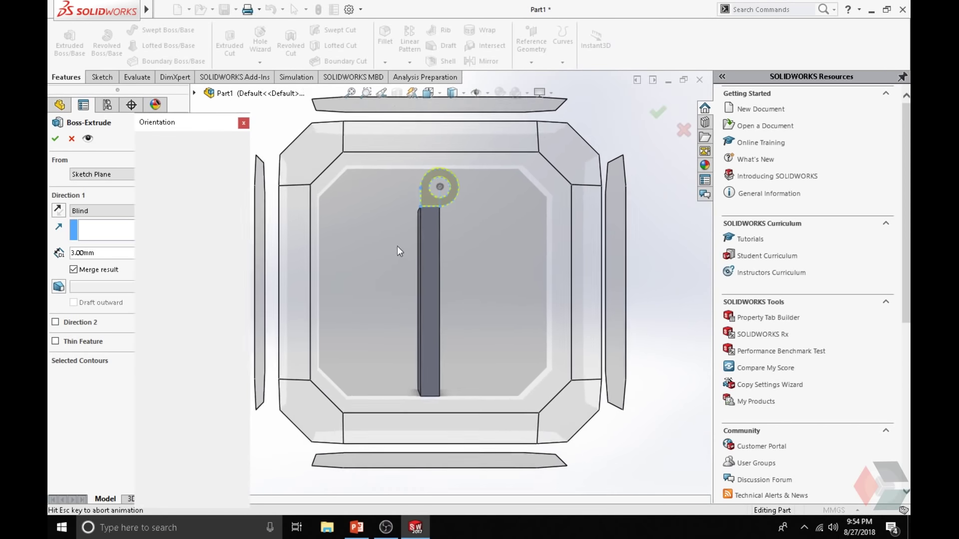
click(335, 257)
middle_drag(572, 218, 330, 327)
click(58, 210)
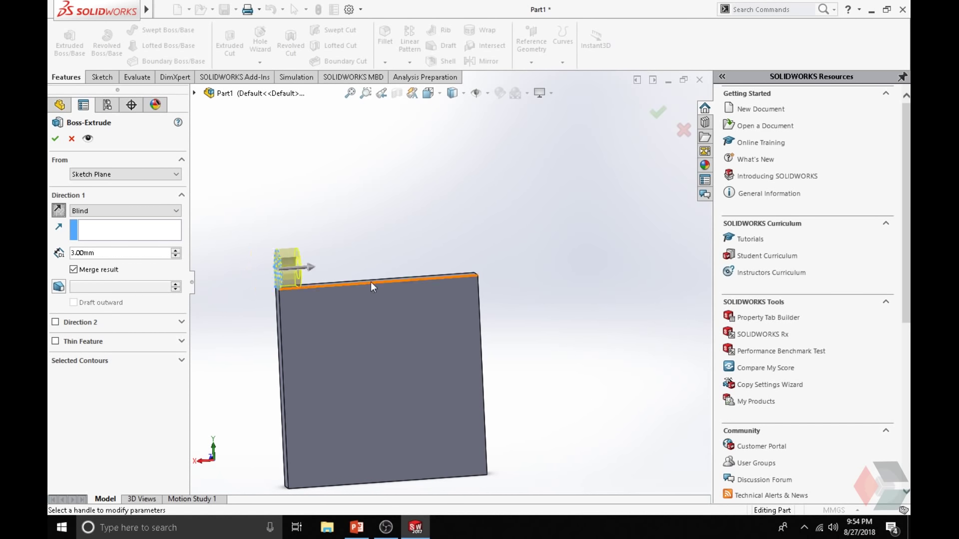
Set the knuckle extrusion's depth to 14.5 mm and create the feature.
click(135, 253)
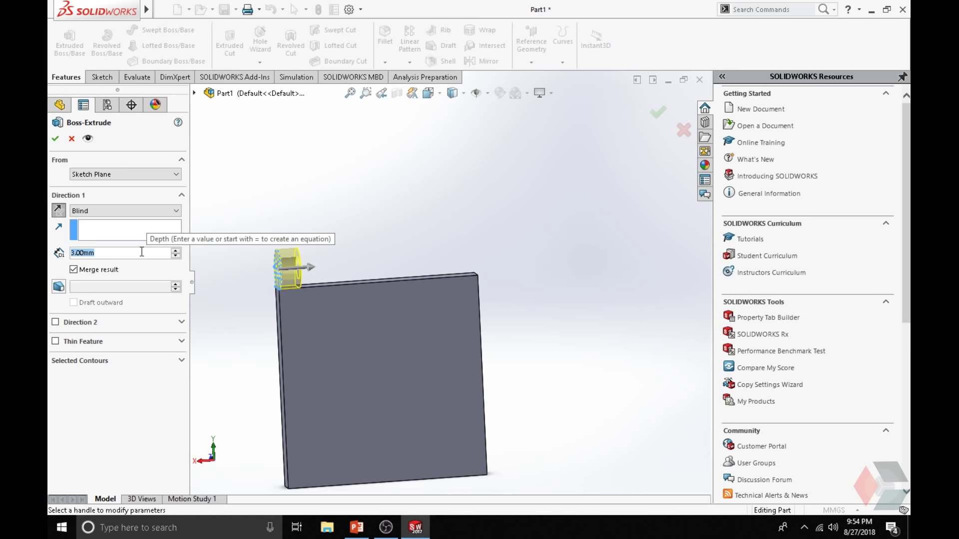
text(14.5)
key(Return)
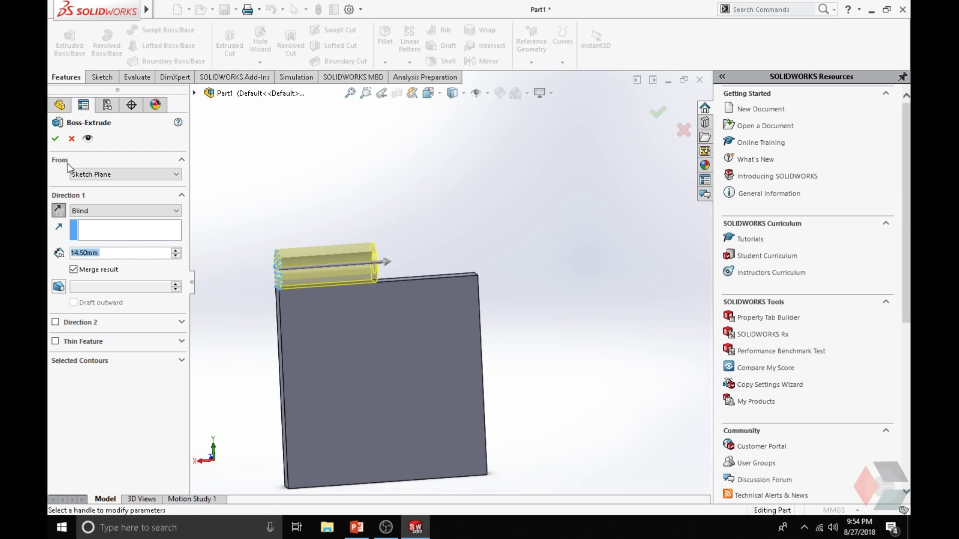
click(55, 138)
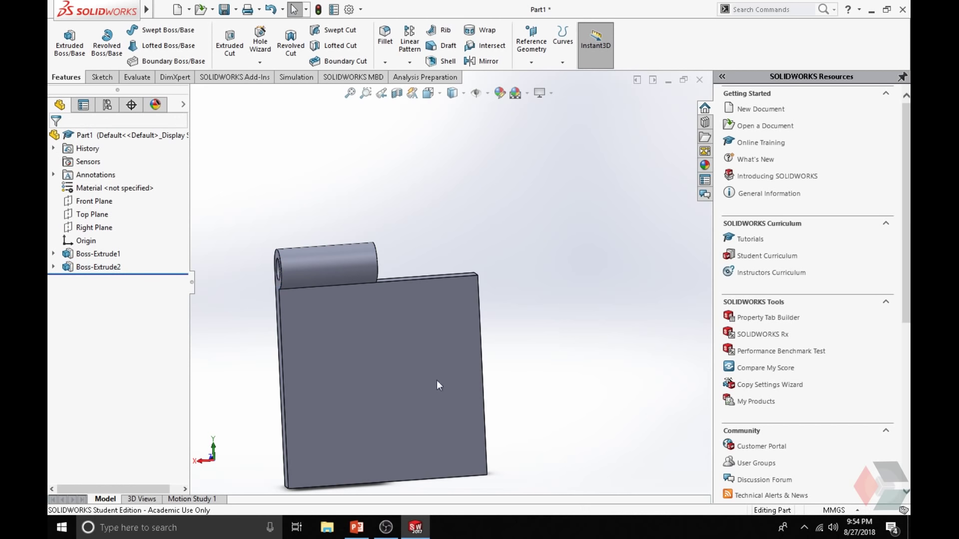
Start a sketch on the plate's large rear face and switch to the Back view.
scroll(437, 382, up, 5)
middle_drag(516, 327, 350, 384)
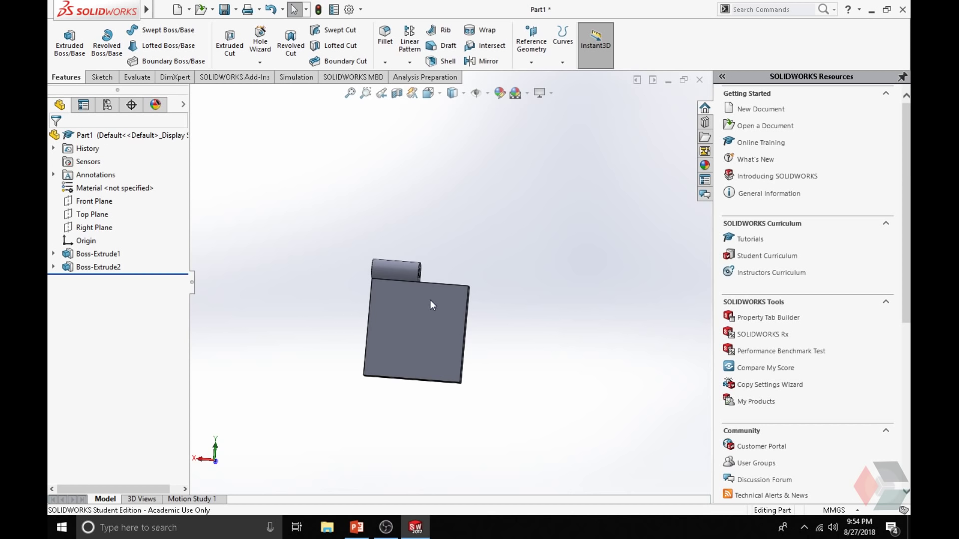
click(425, 328)
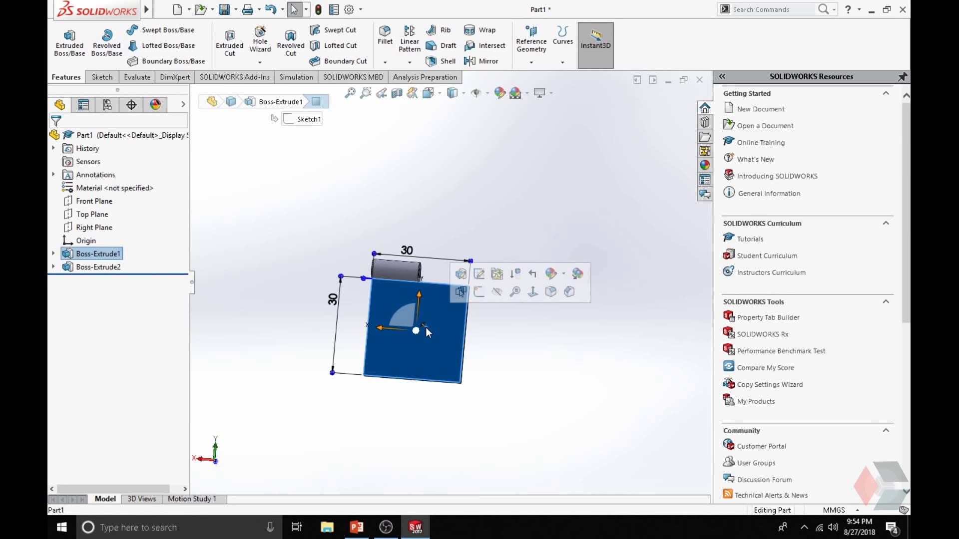
click(479, 293)
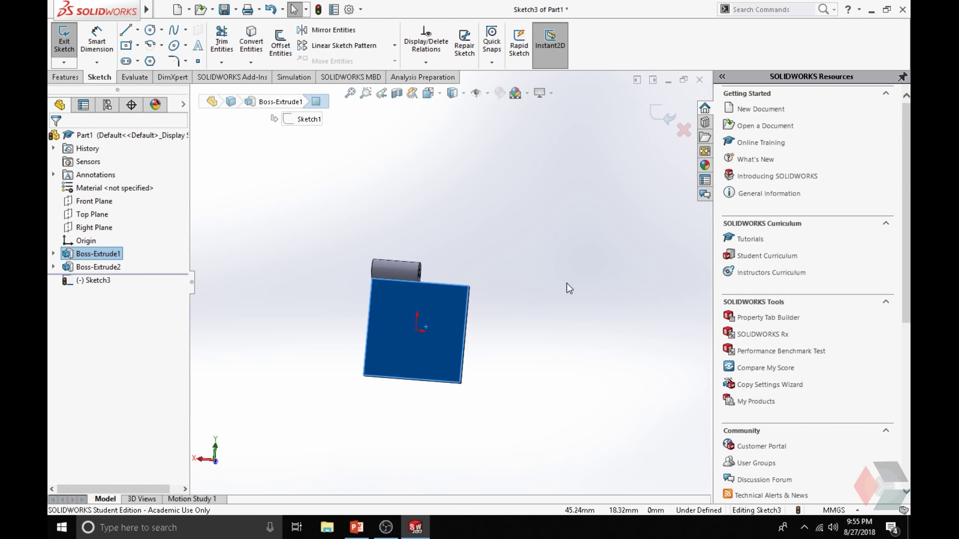
key(space)
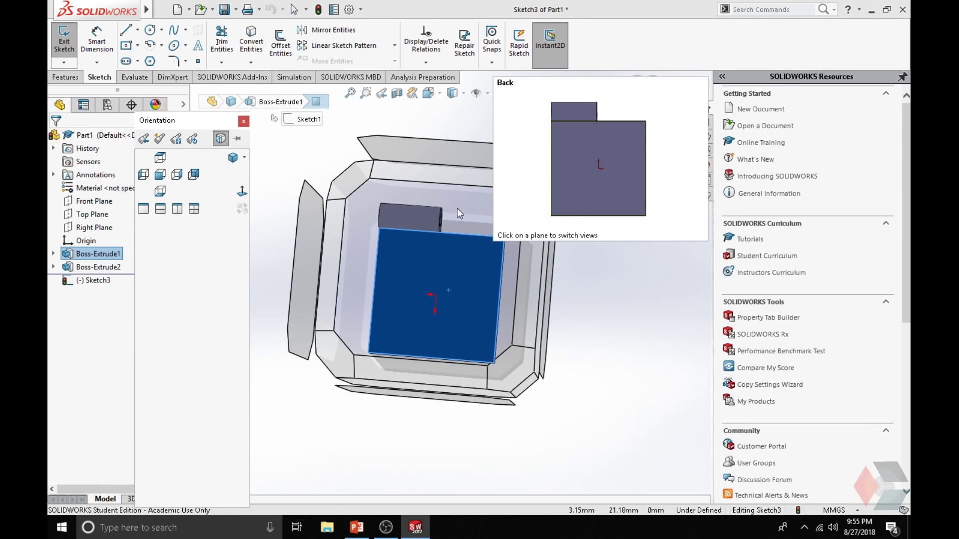
click(456, 208)
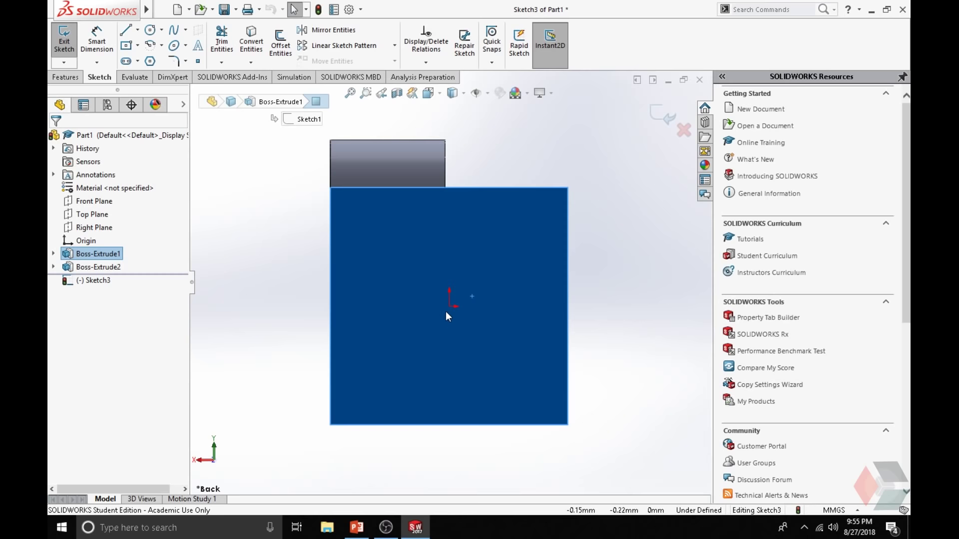
Draw a diagonal centerline from the face's lower corner on the knuckle side to the opposite upper corner.
click(137, 30)
click(146, 60)
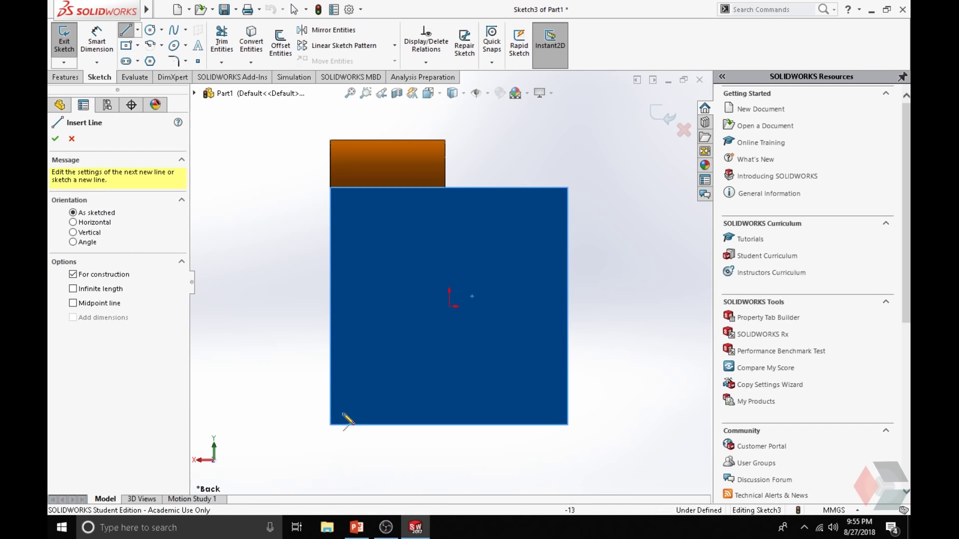
click(330, 425)
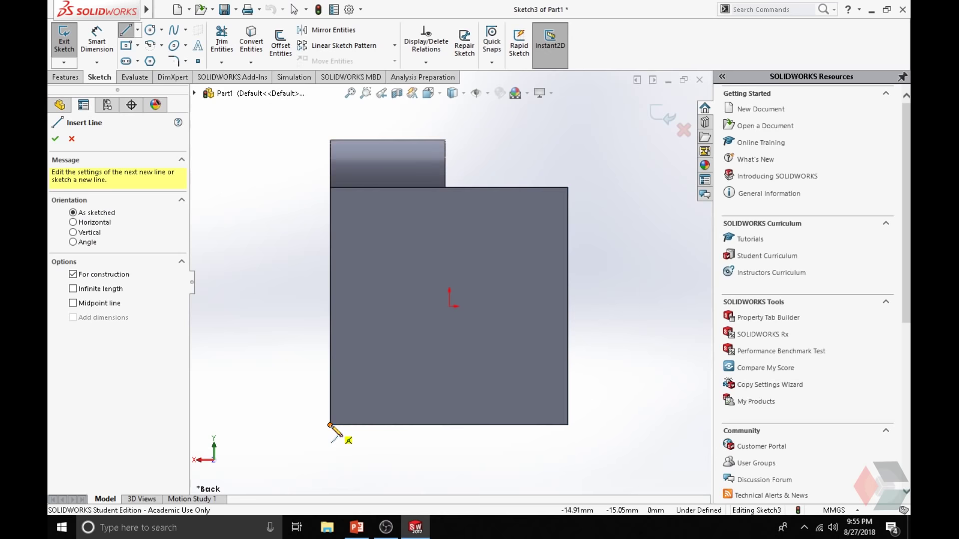
click(568, 188)
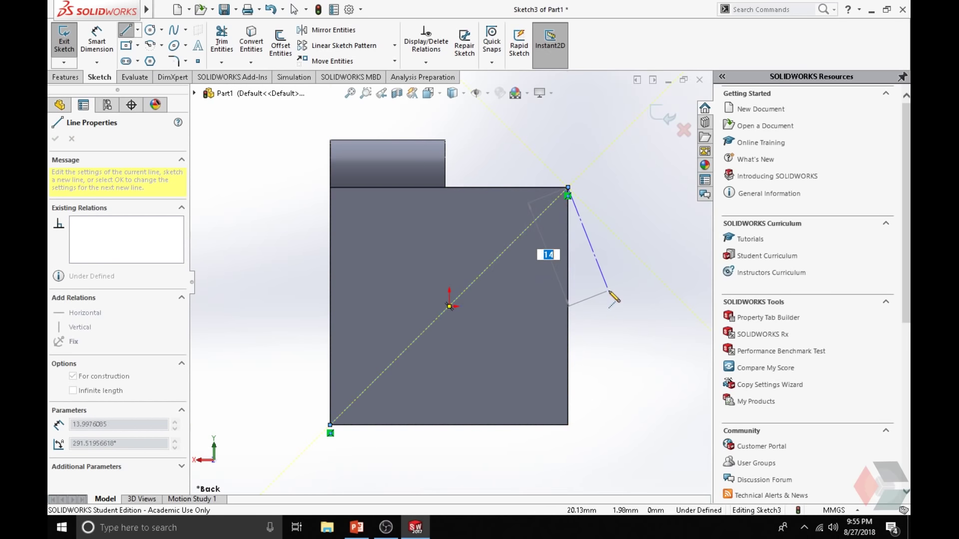
key(Escape)
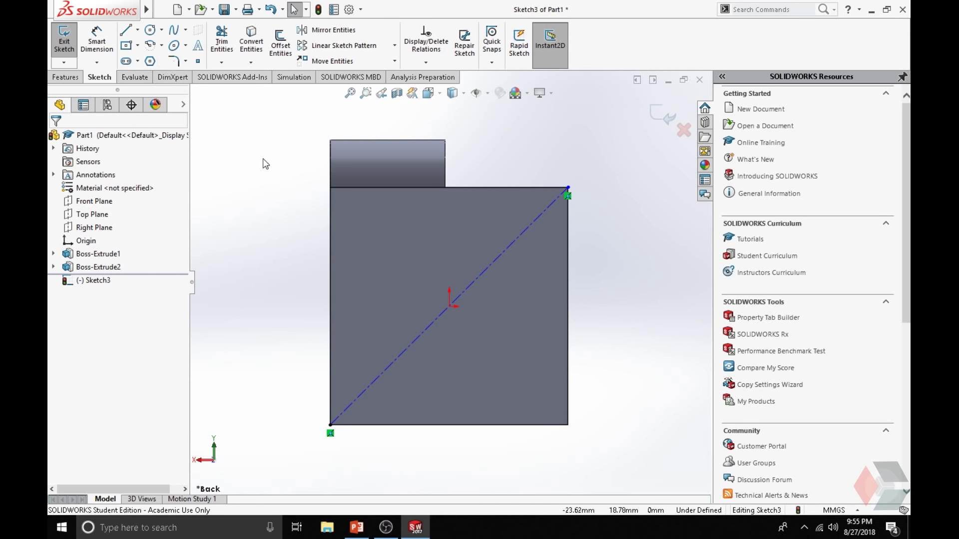
Sketch a circle about 5.2 mm in diameter on the face, below the knuckle and clear of the diagonal centerline.
key(s)
click(298, 233)
click(301, 253)
drag(376, 240, 392, 256)
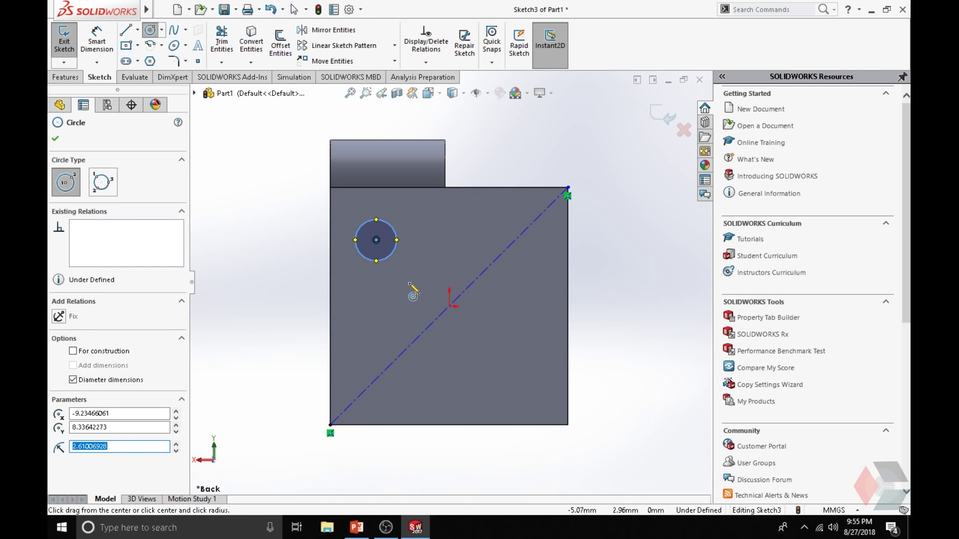
key(Escape)
Dimension the circle's diameter to 3 mm.
key(s)
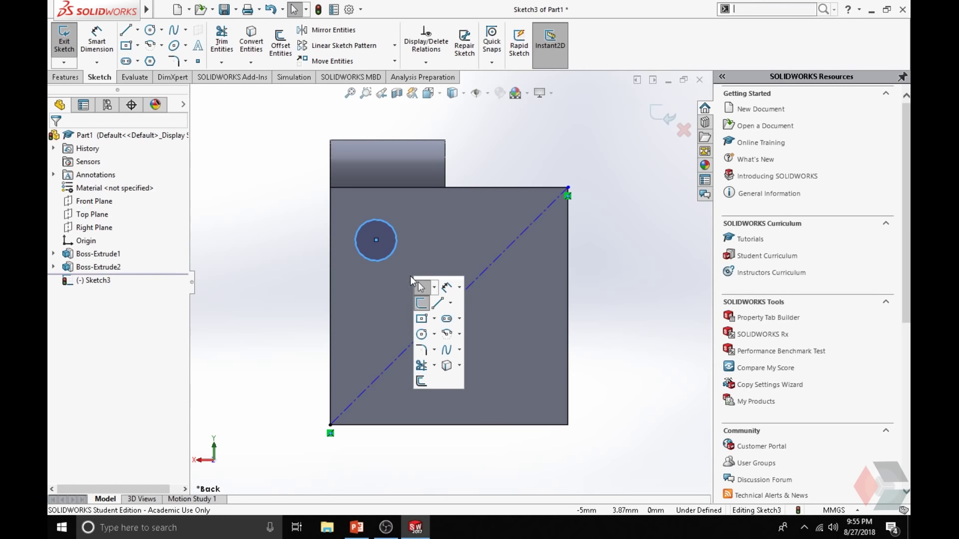
click(448, 287)
click(396, 242)
click(420, 258)
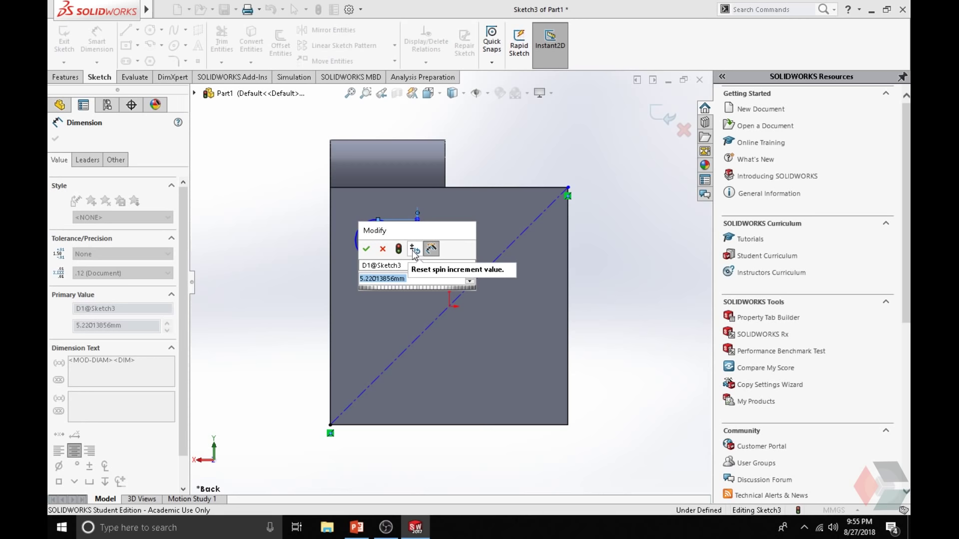
text(3)
key(Return)
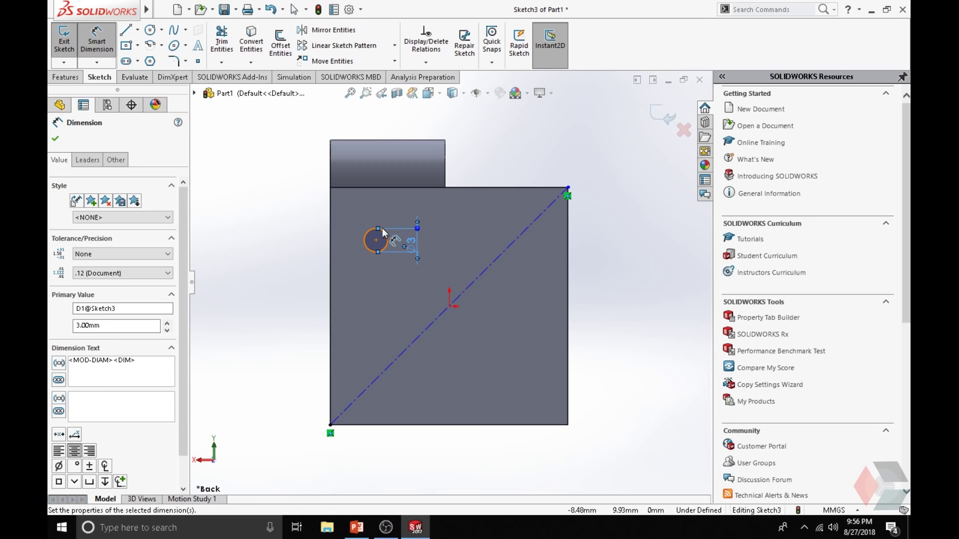
Dimension the circle's center 7.5 mm below the plate's upper edge.
click(383, 187)
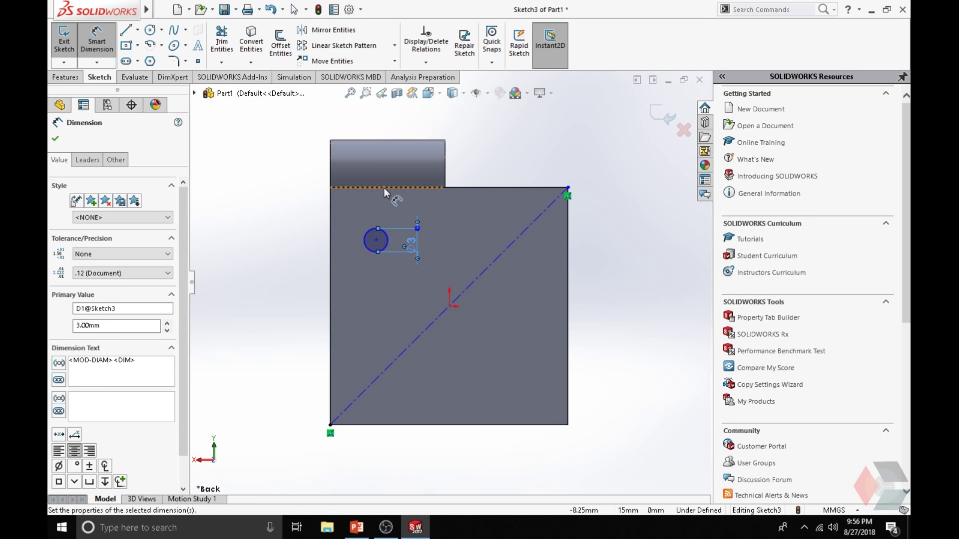
click(385, 236)
click(292, 248)
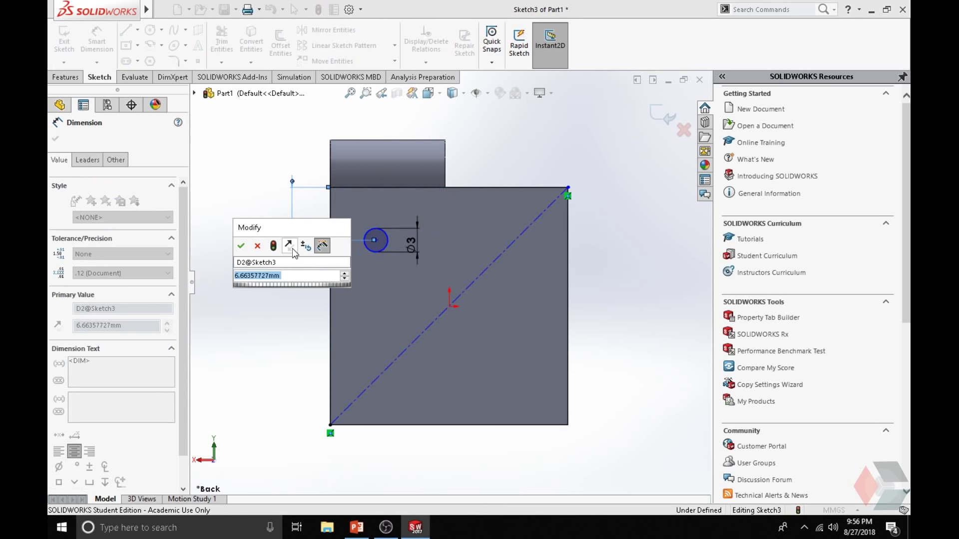
text(7.5)
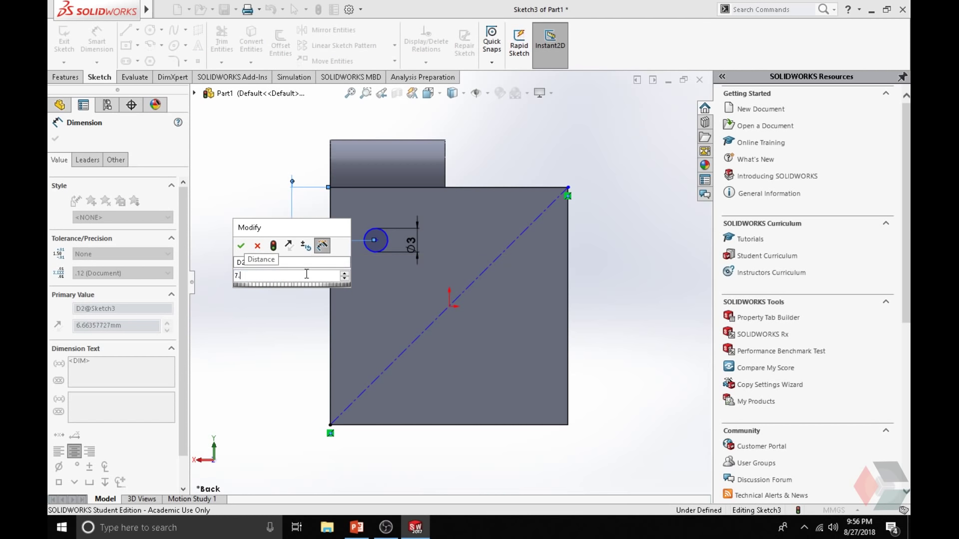
key(Return)
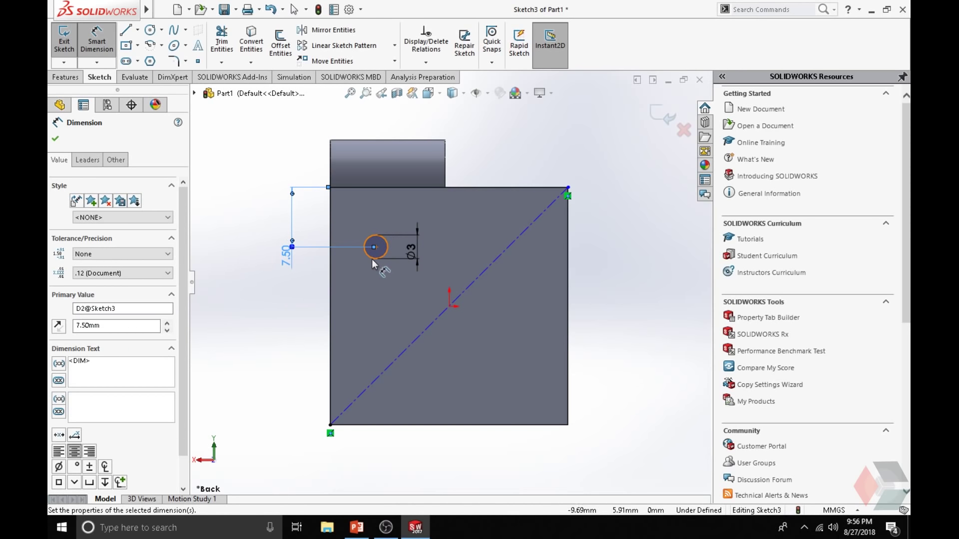
Dimension the circle's center 7.5 mm from the plate's side edge beneath the knuckle.
click(384, 260)
click(329, 273)
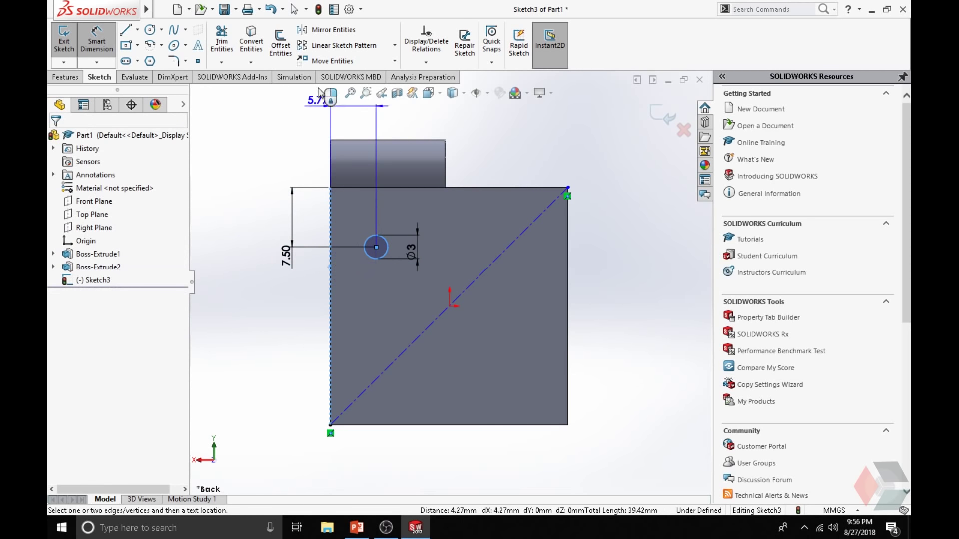
click(344, 108)
text(7.5)
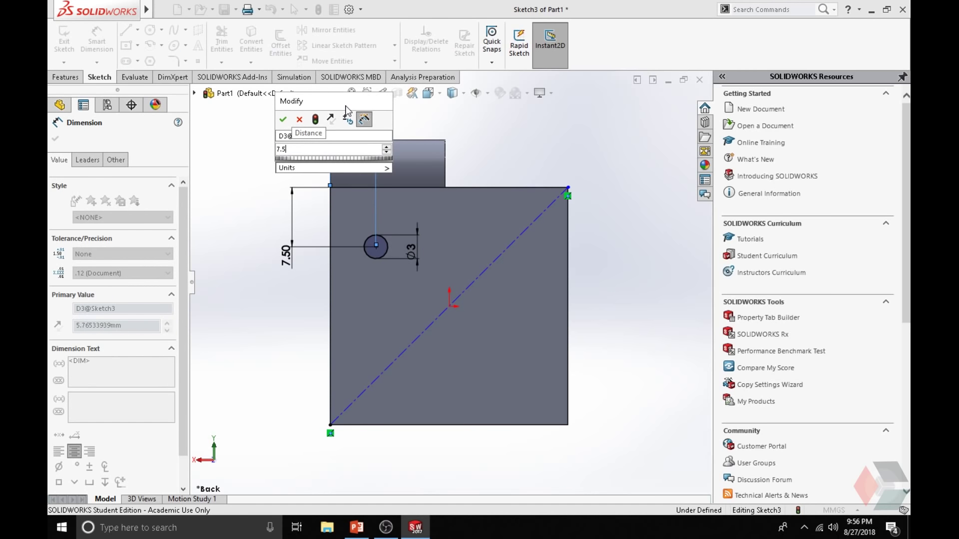
key(Return)
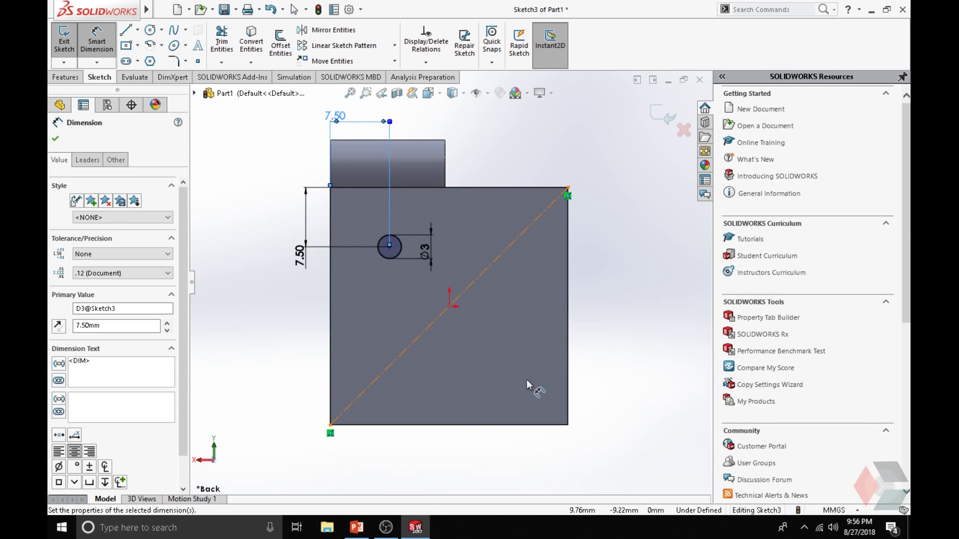
key(Escape)
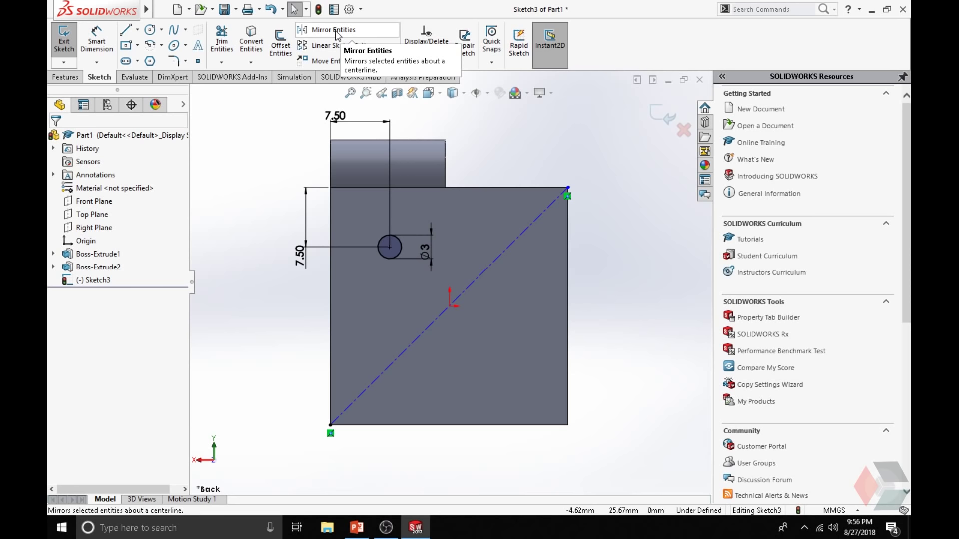
Mirror the 3 mm circle about the diagonal centerline as a copy, and exit the sketch.
click(320, 37)
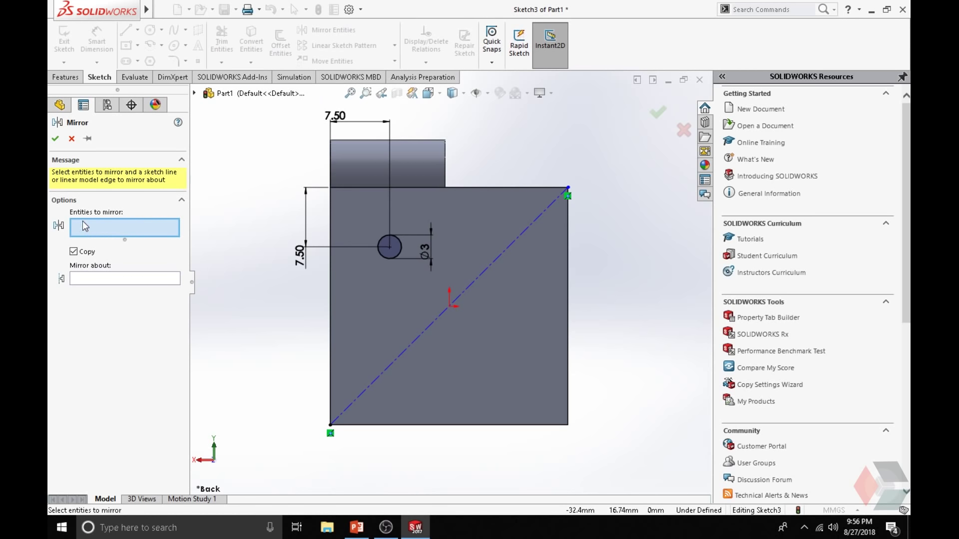
click(385, 258)
click(84, 278)
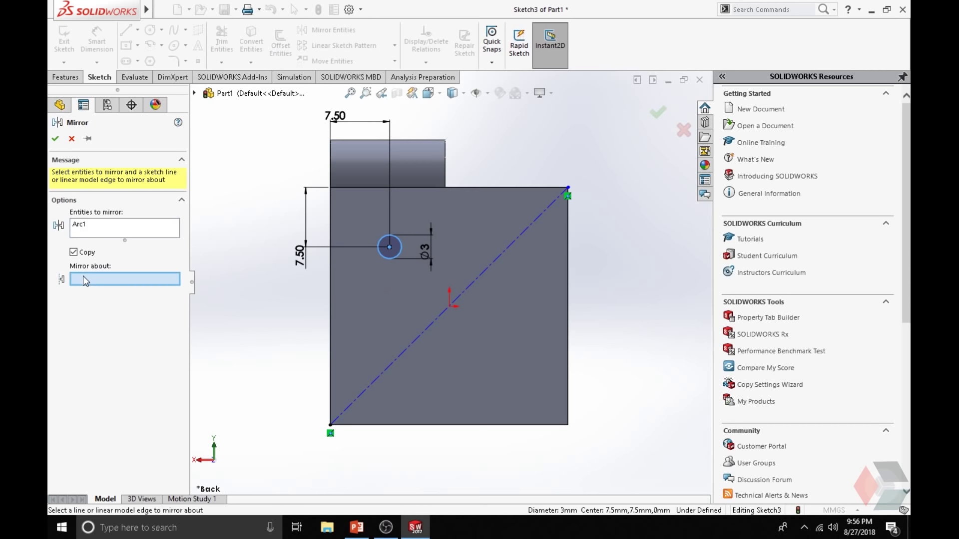
click(412, 345)
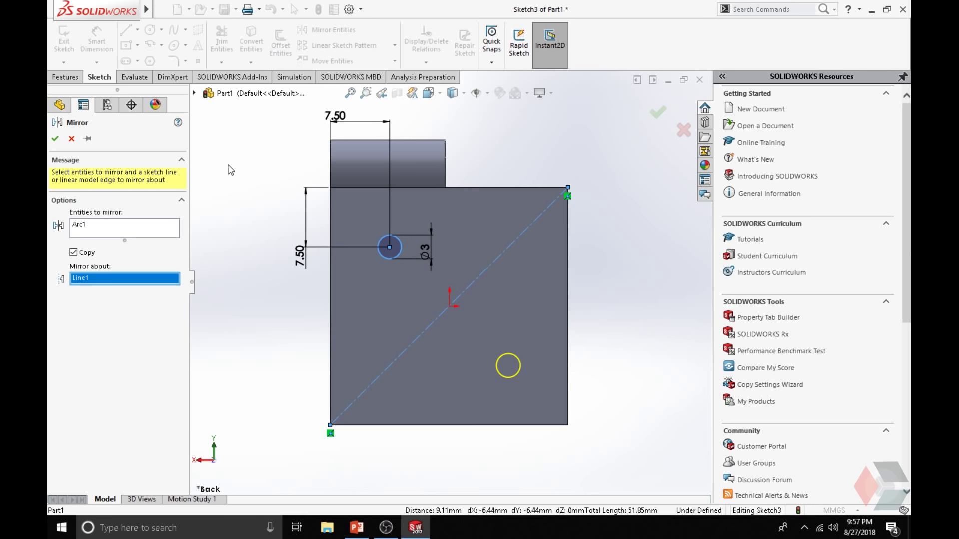
click(55, 138)
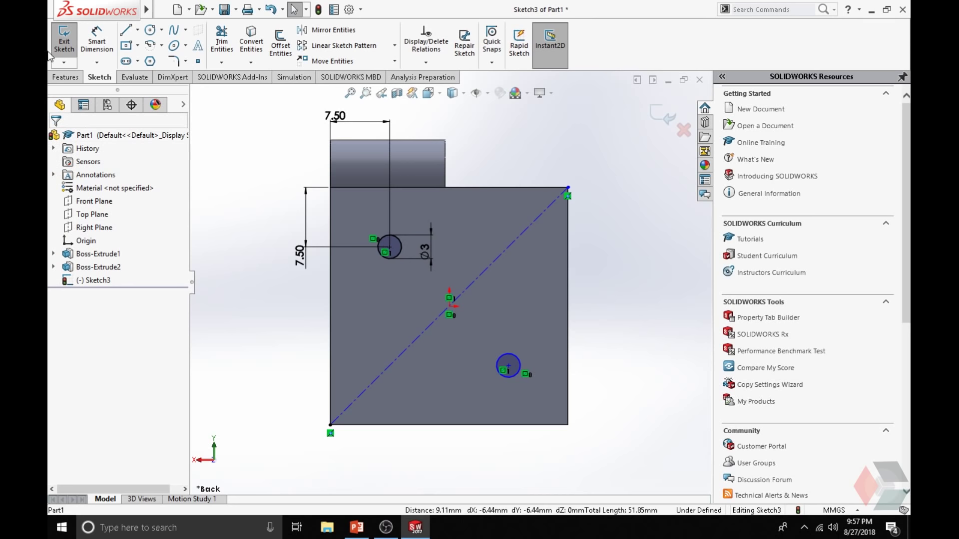
click(61, 43)
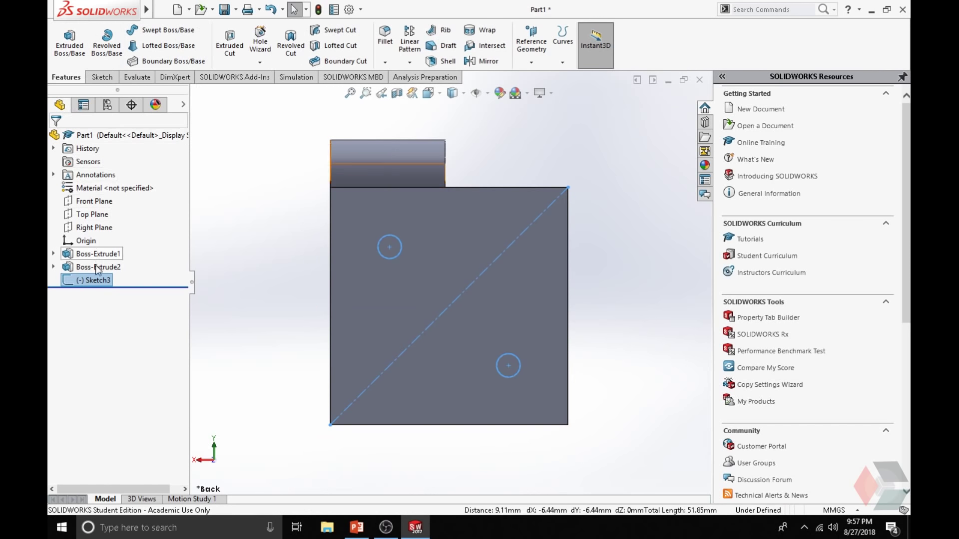
Cut both circles through the plate with an Extruded Cut set to Through All, and clear the selection.
click(95, 281)
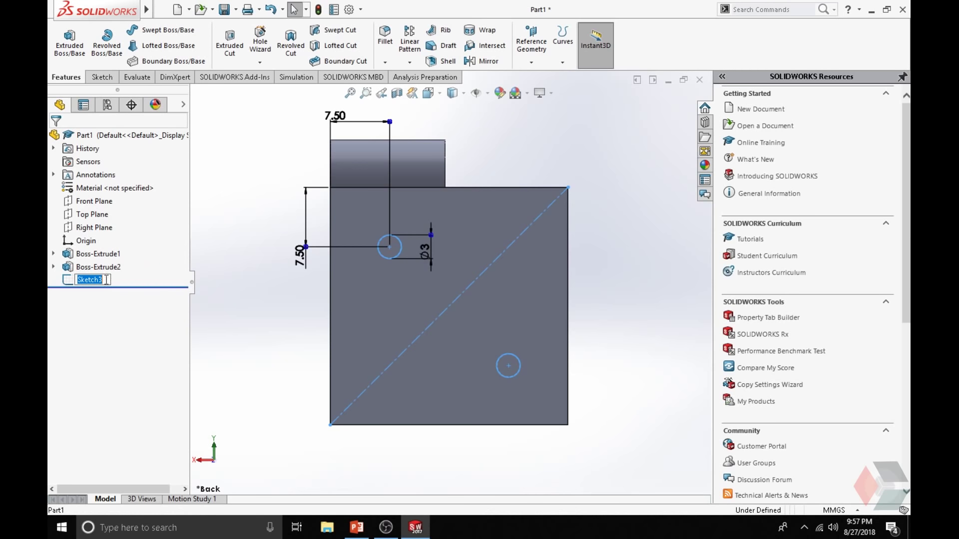
click(238, 50)
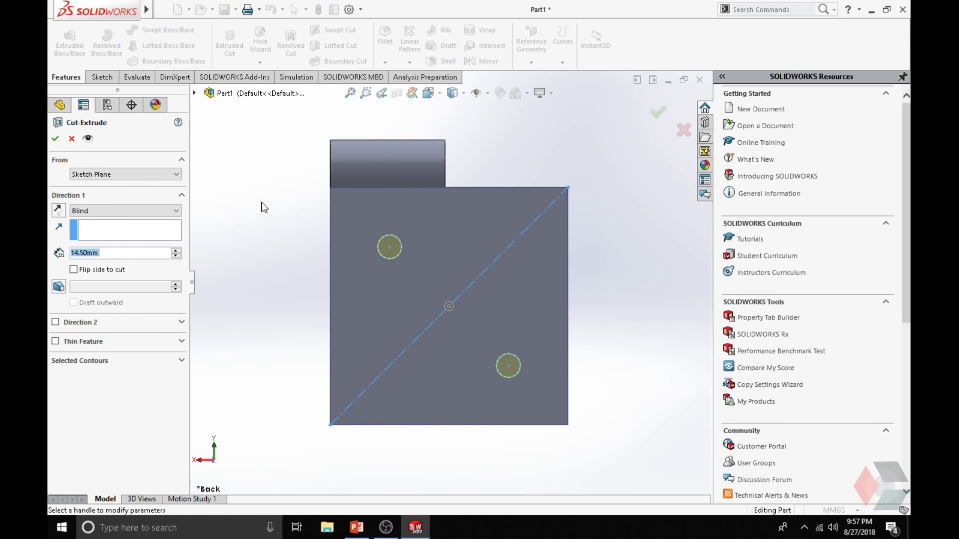
middle_drag(658, 432, 519, 430)
click(169, 209)
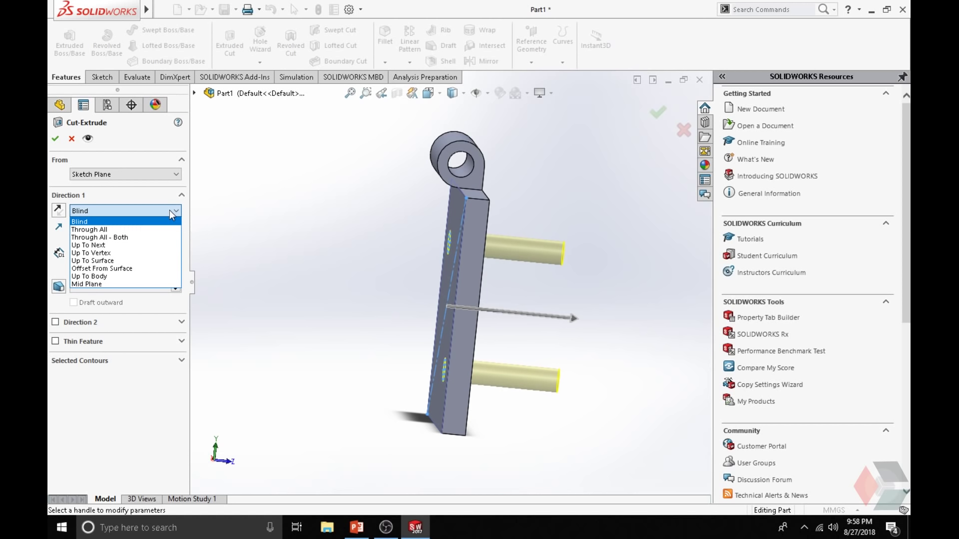
click(85, 230)
middle_drag(408, 298, 535, 332)
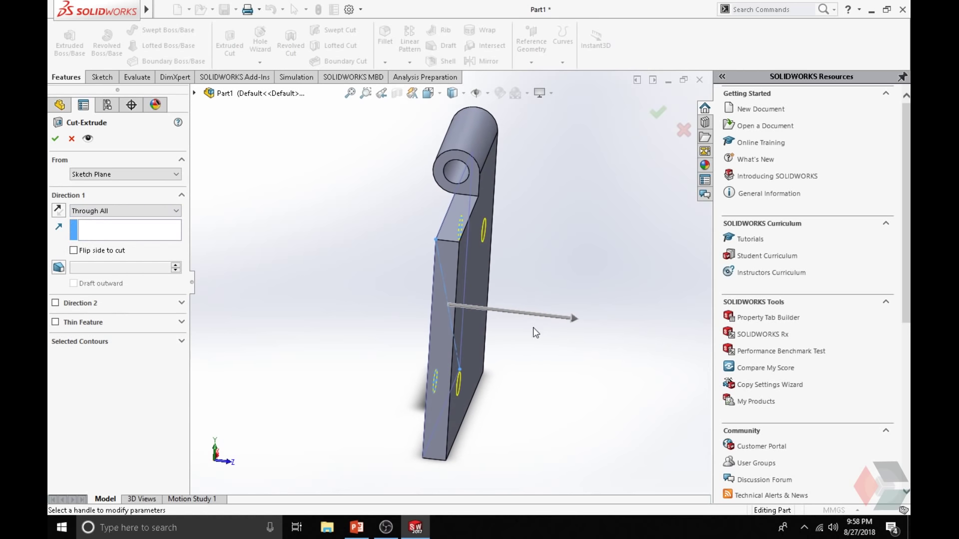
middle_drag(461, 240, 492, 262)
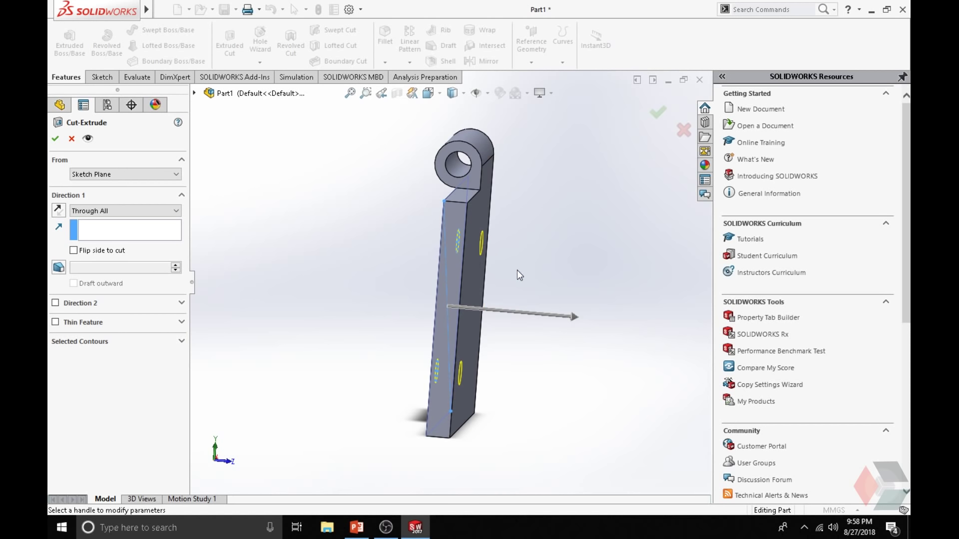
click(56, 138)
mouse_move(521, 360)
middle_down()
mouse_move(533, 305)
mouse_move(464, 280)
mouse_move(497, 319)
mouse_move(507, 360)
middle_up()
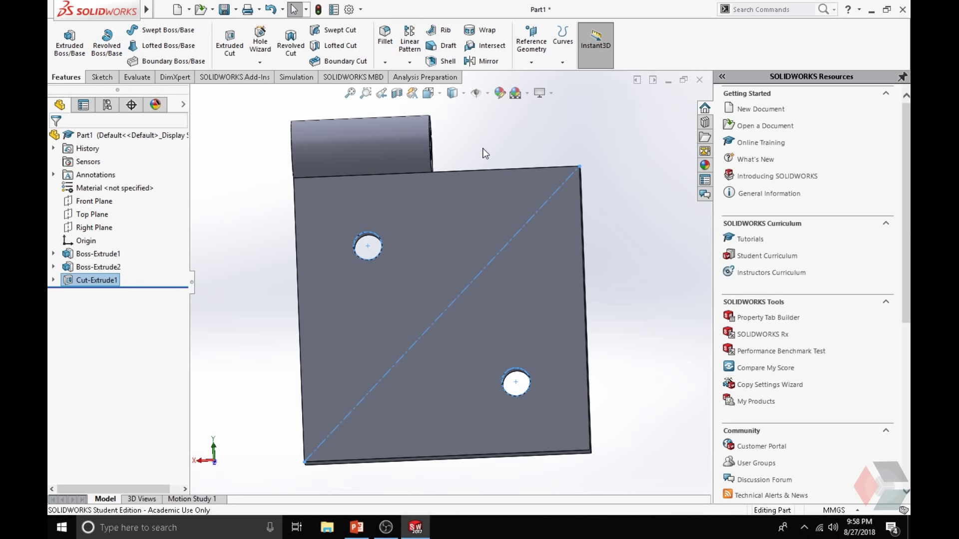
key(Escape)
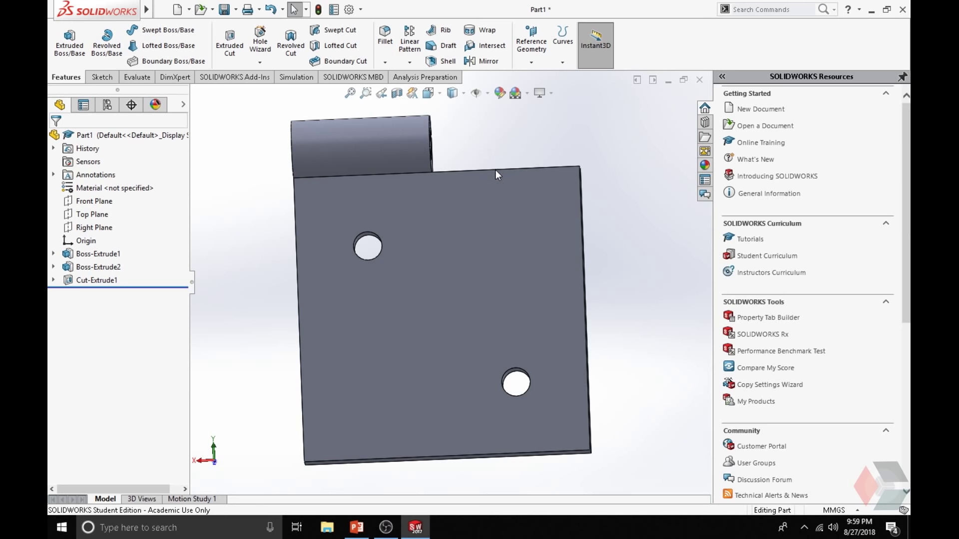
Chamfer the front rim edges of both through holes with a 2 mm distance at 45 degrees.
middle_drag(496, 170, 510, 165)
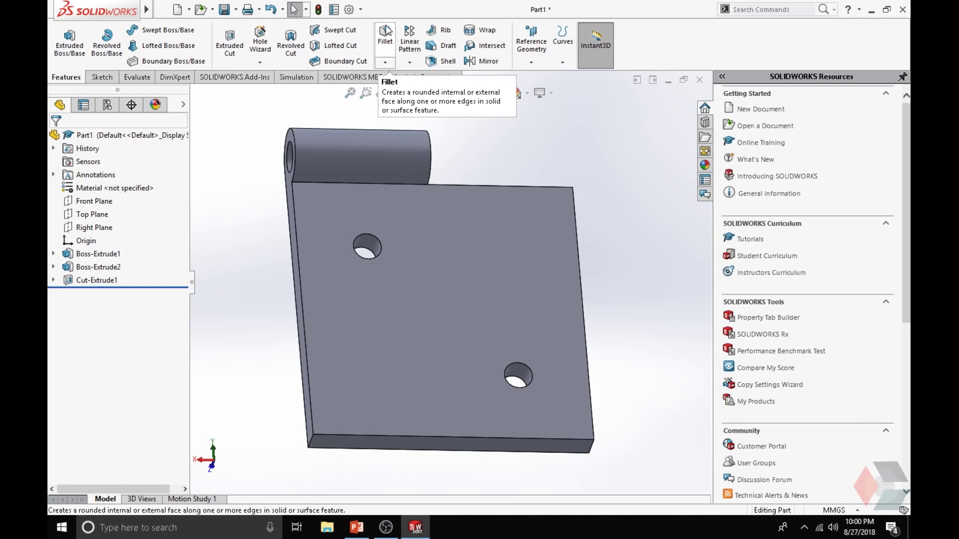
click(385, 62)
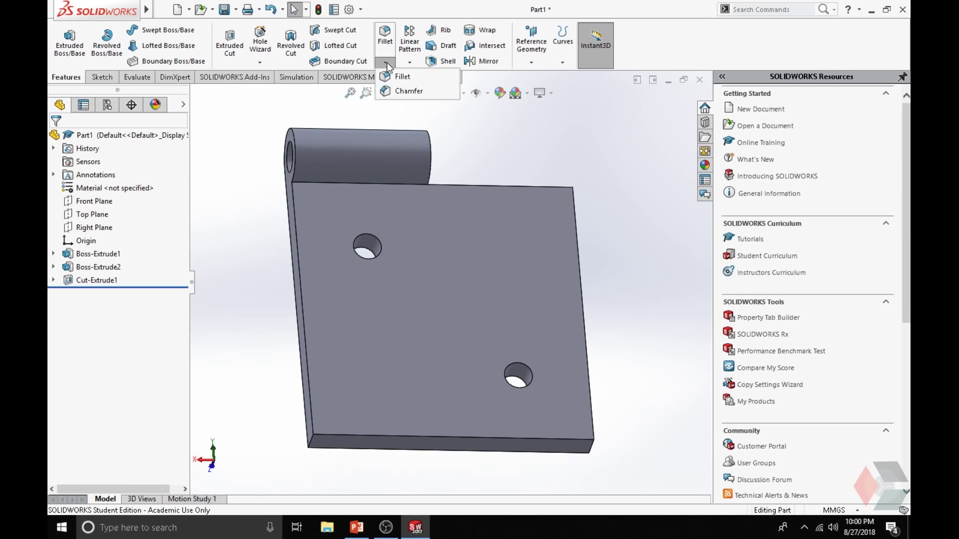
click(402, 91)
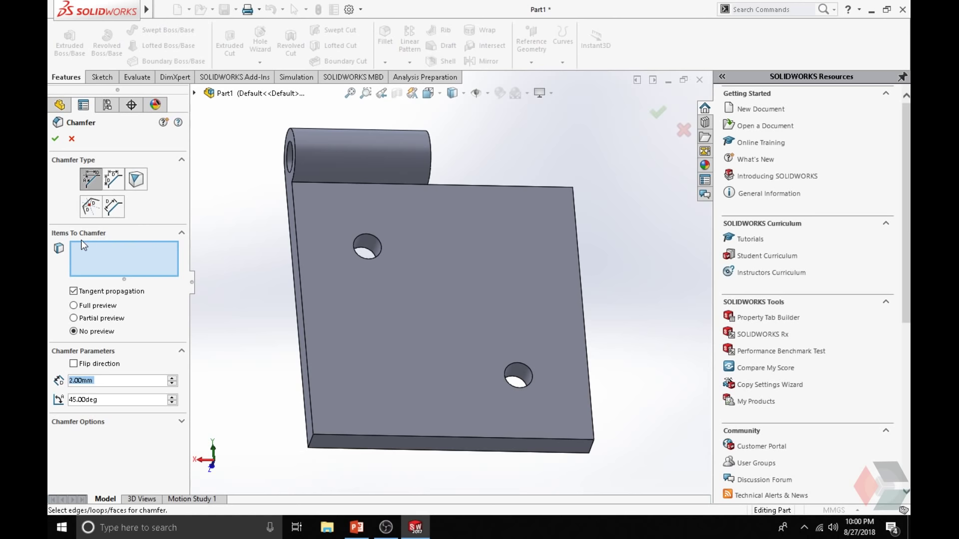
click(374, 257)
click(376, 242)
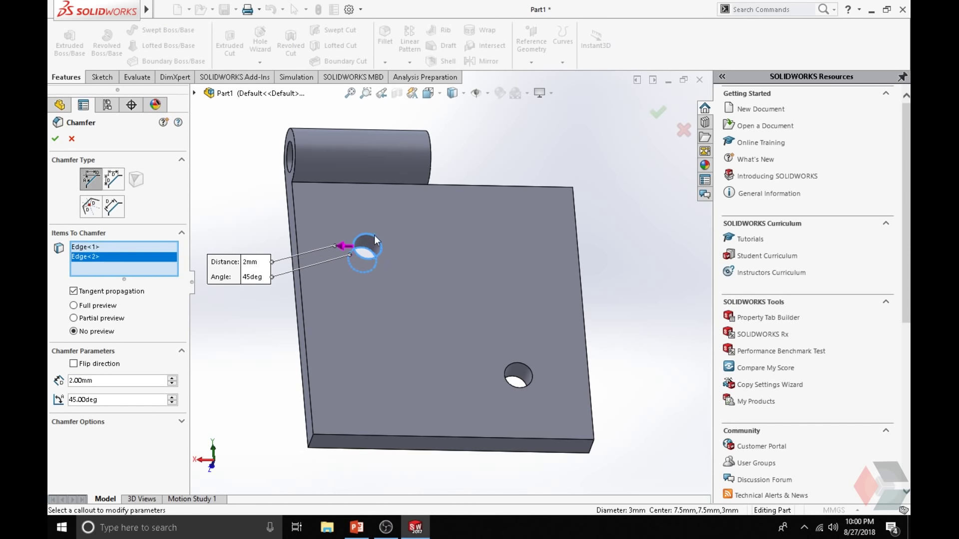
right_click(125, 264)
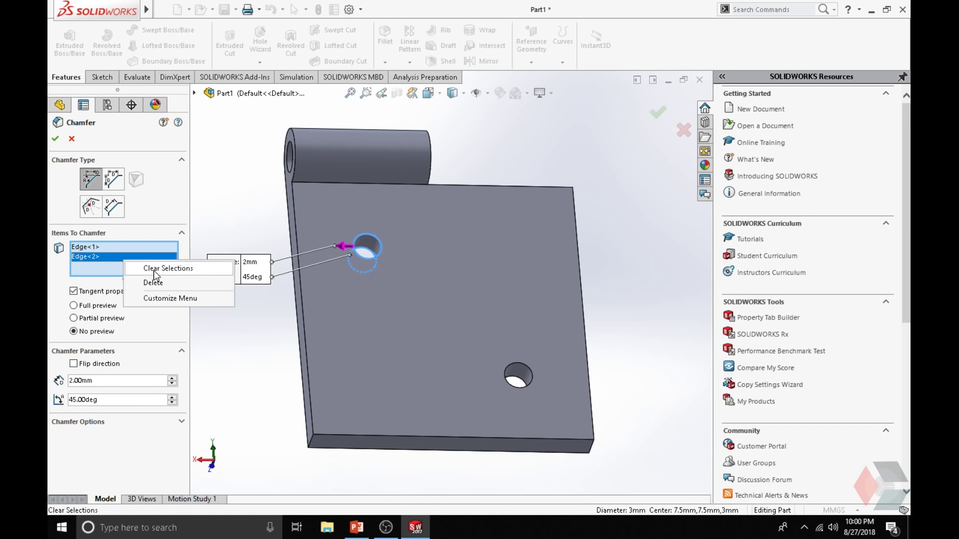
click(158, 266)
click(380, 243)
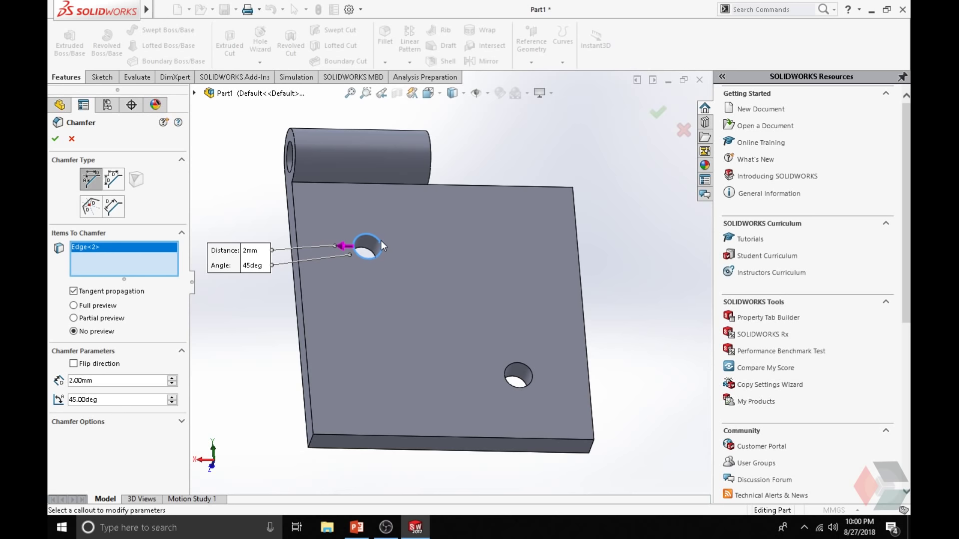
click(514, 369)
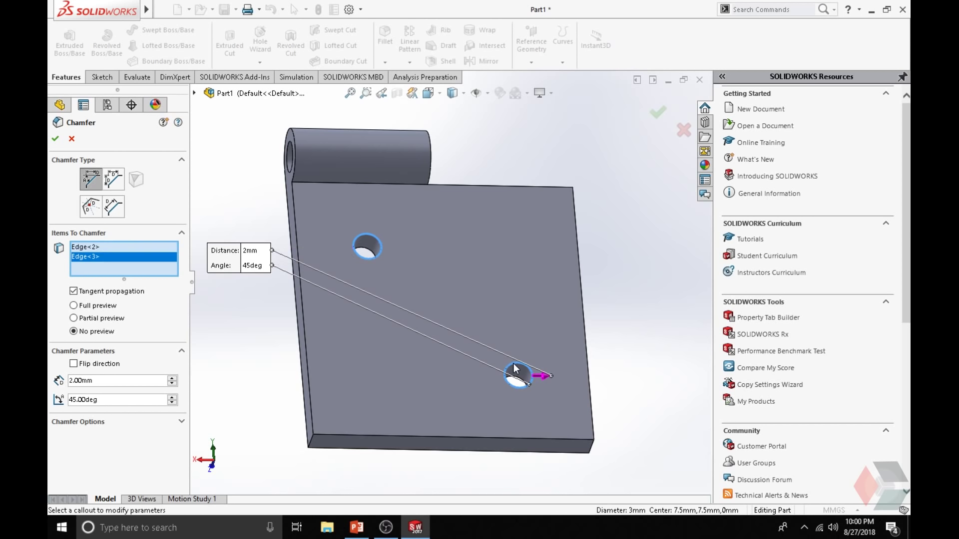
double_click(115, 381)
text(2mm,)
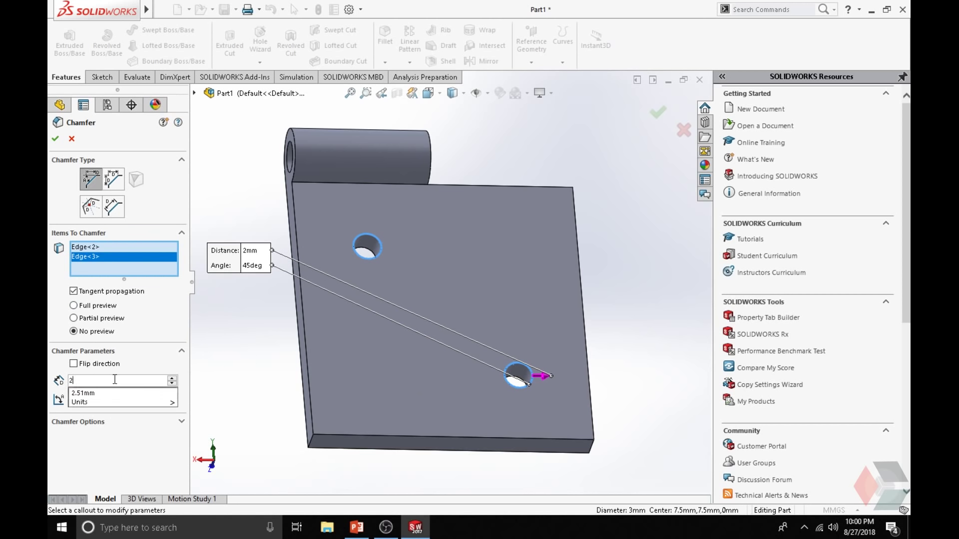
key(BackSpace)
key(Tab)
click(55, 140)
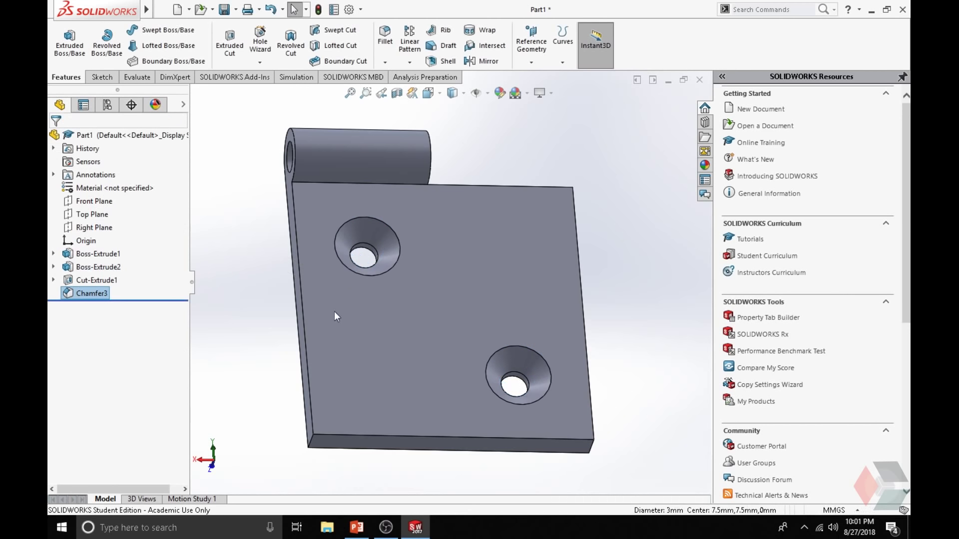
Begin saving the part under the file name HingePart1, with the Desktop folder as its location.
middle_drag(503, 334, 475, 398)
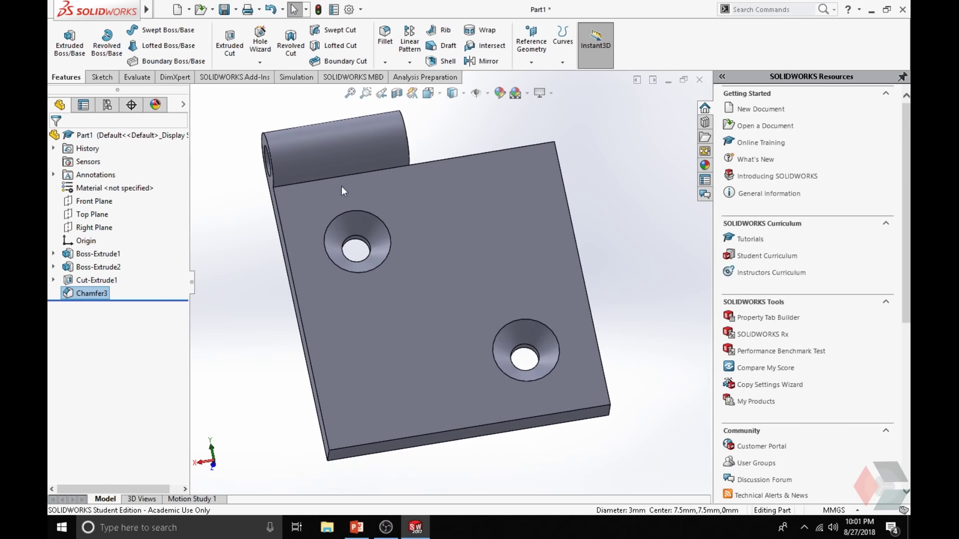
click(162, 9)
click(159, 10)
click(161, 10)
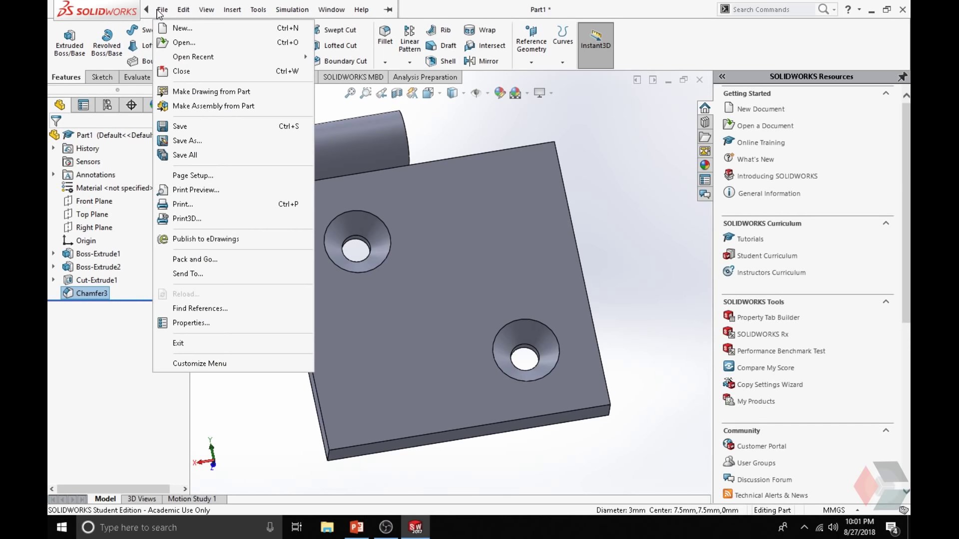
click(207, 140)
click(410, 282)
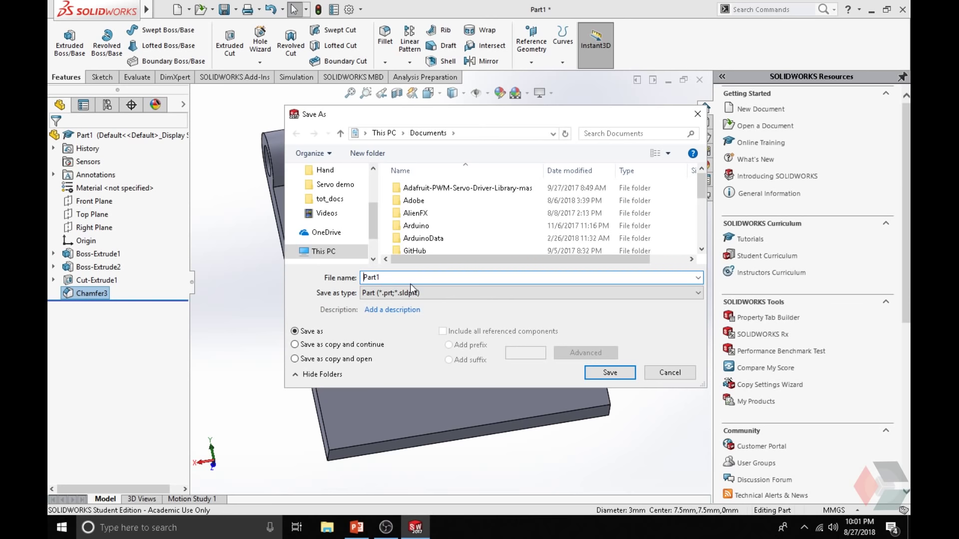
text(Hinge)
scroll(336, 201, up, 2)
click(335, 198)
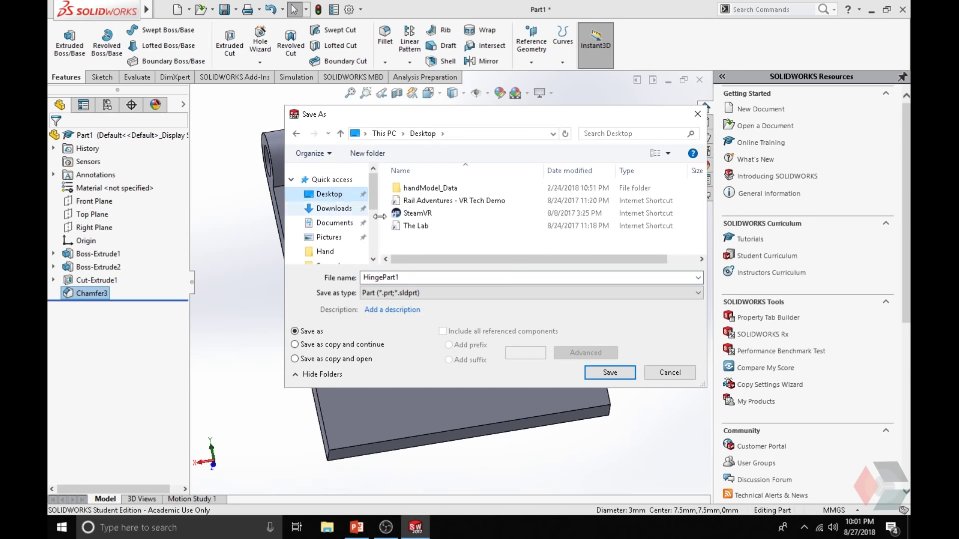
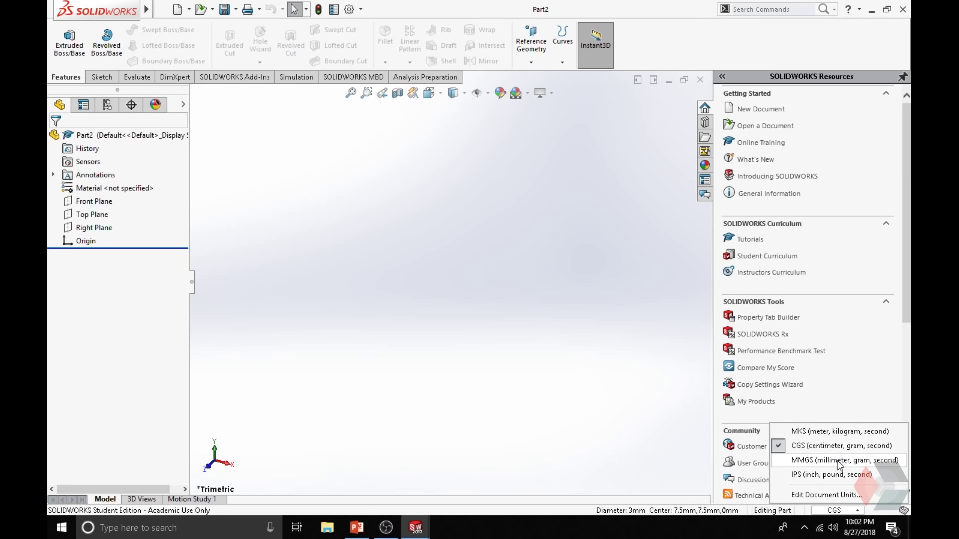
Set the new part's units to MMGS and open a sketch on the Front Plane.
click(839, 462)
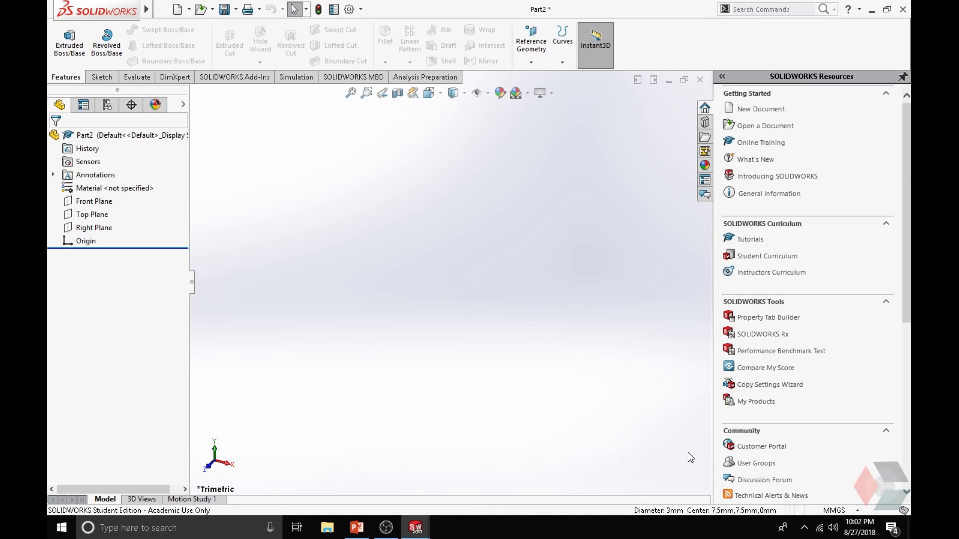
click(86, 203)
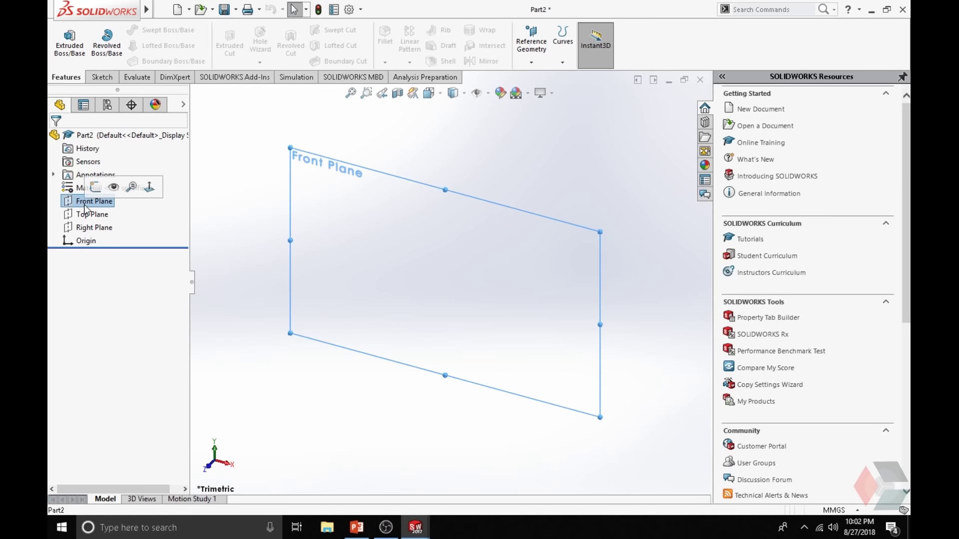
click(94, 189)
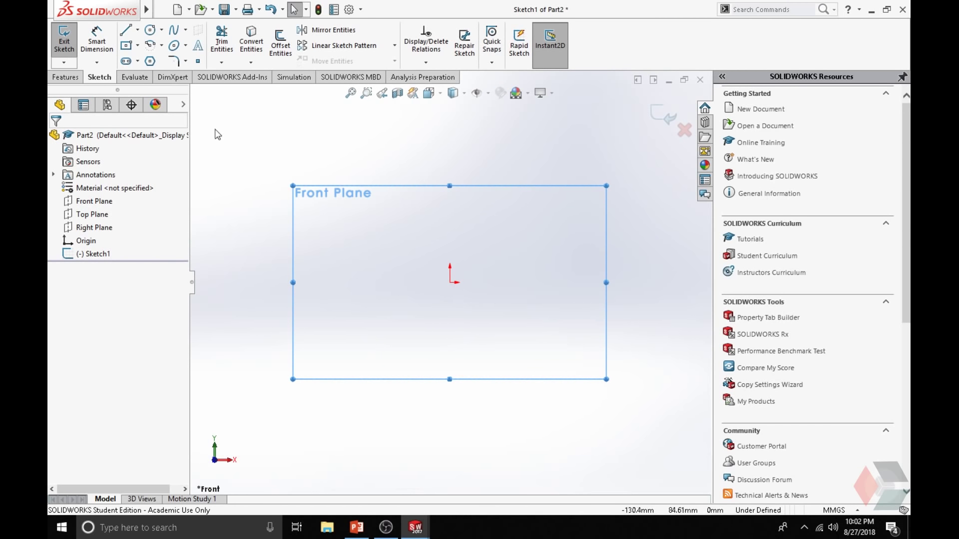
Sketch a vertical centerline about 55 mm long, running upward from the origin.
key(s)
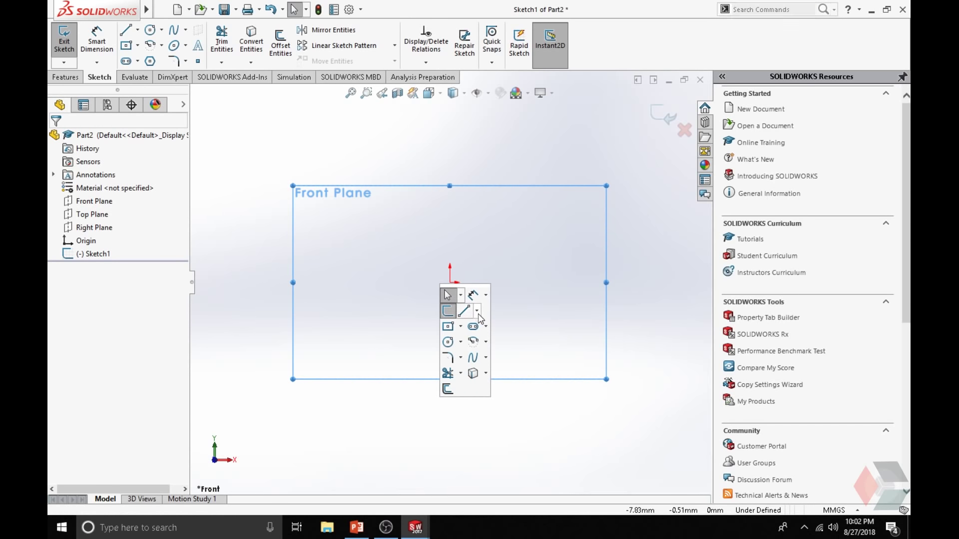
click(477, 311)
click(481, 327)
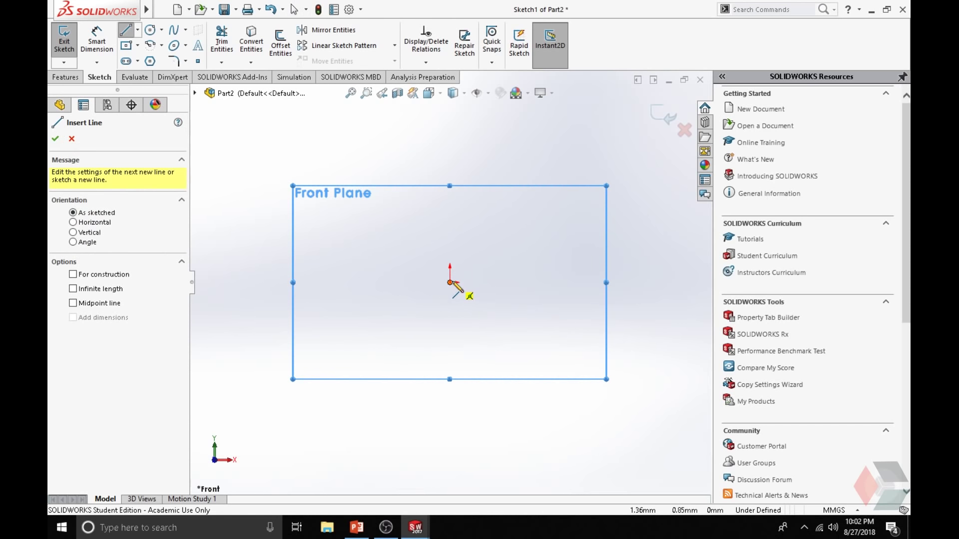
key(s)
click(478, 308)
click(498, 338)
click(450, 282)
click(450, 184)
click(412, 206)
click(441, 260)
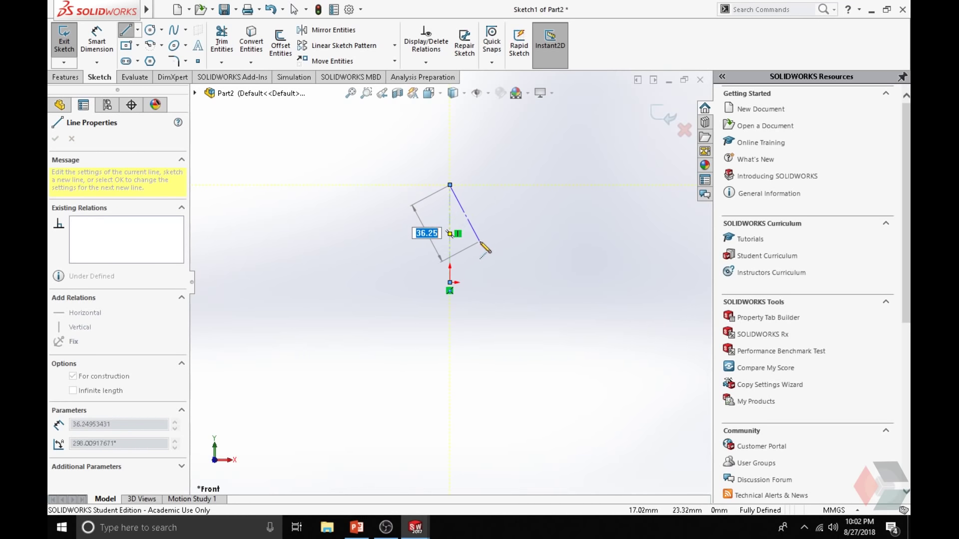
right_click(478, 243)
click(494, 251)
Sketch a horizontal centerline about 61 mm long, running from the origin in the positive X direction.
key(s)
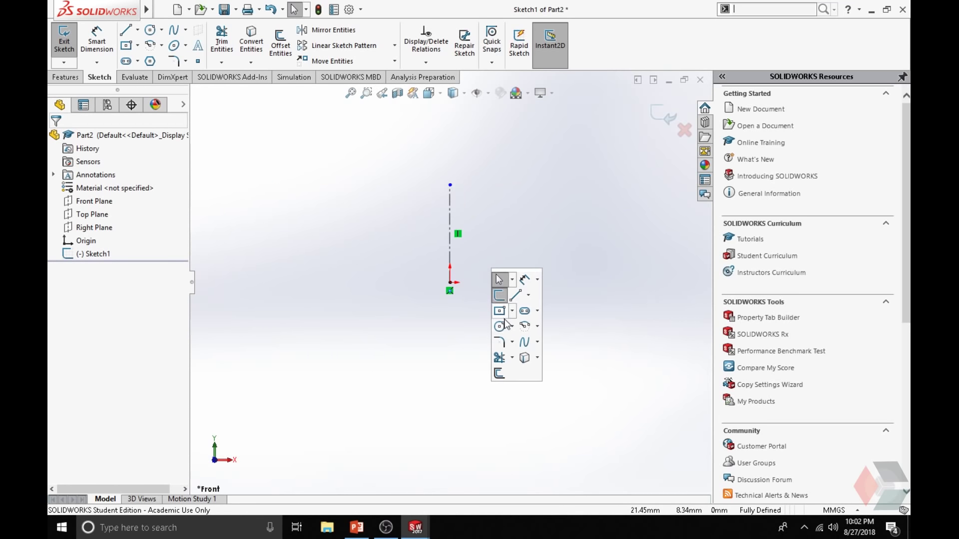
click(529, 295)
click(526, 327)
click(450, 283)
click(558, 282)
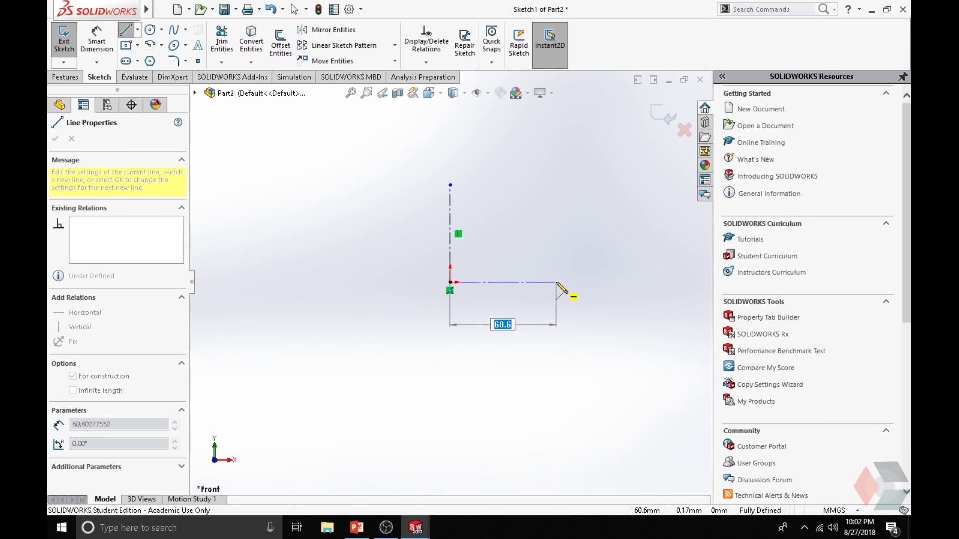
right_click(619, 300)
click(628, 333)
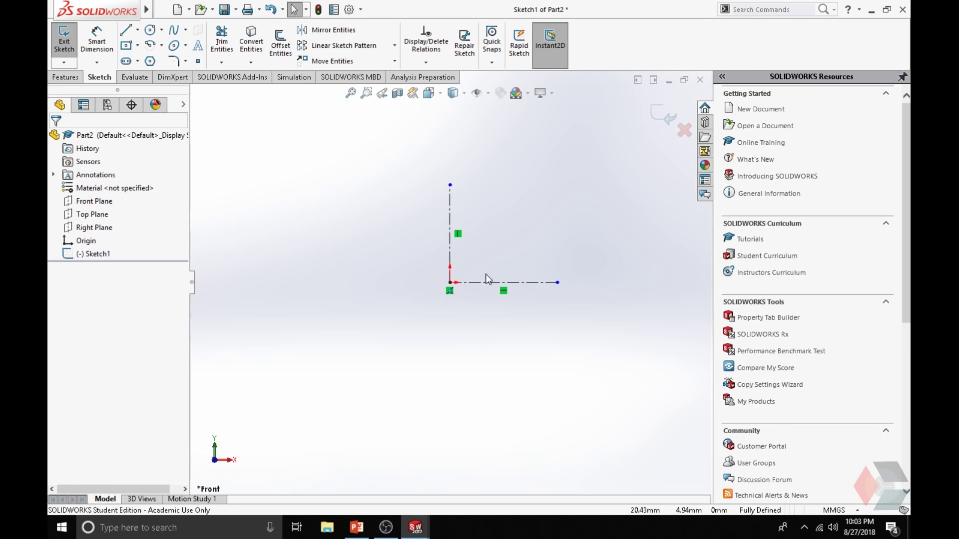
key(s)
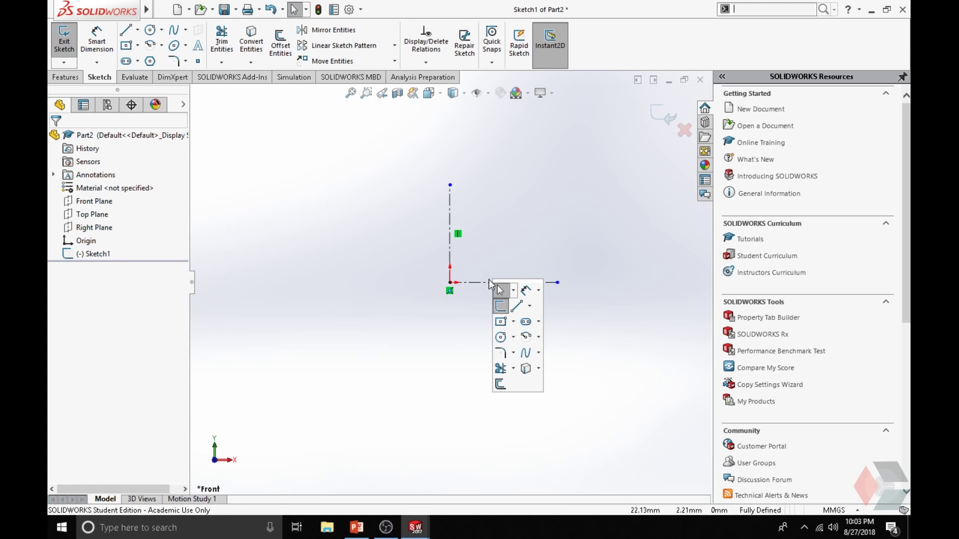
click(526, 292)
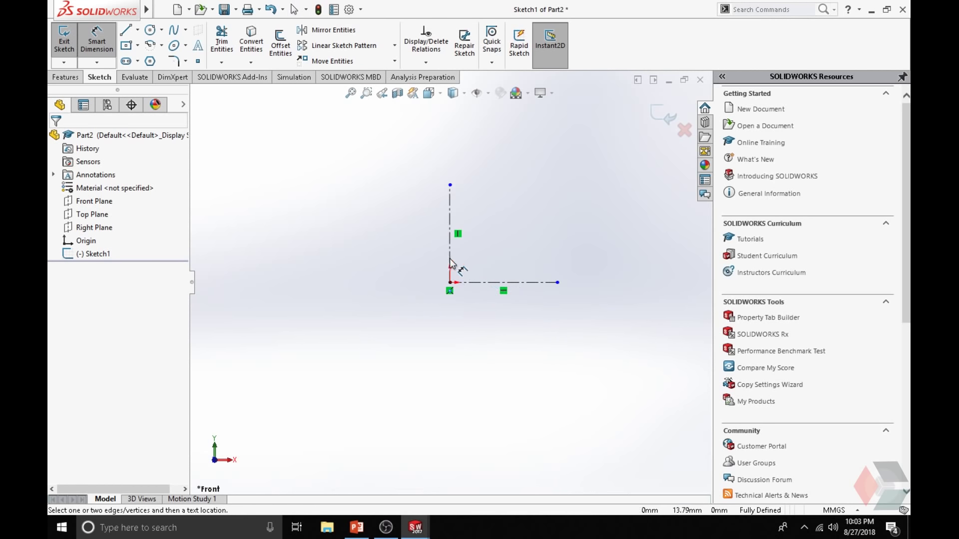
click(450, 261)
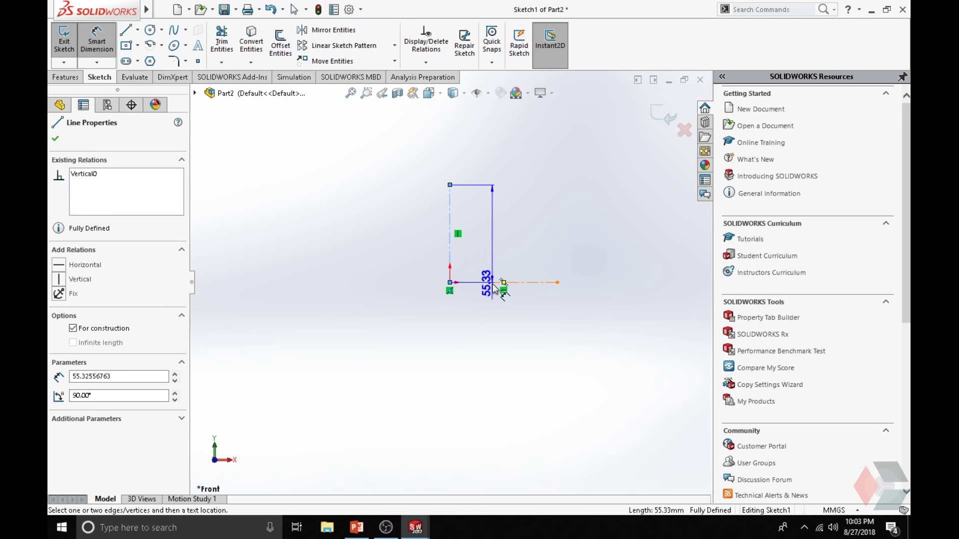
click(493, 283)
click(519, 284)
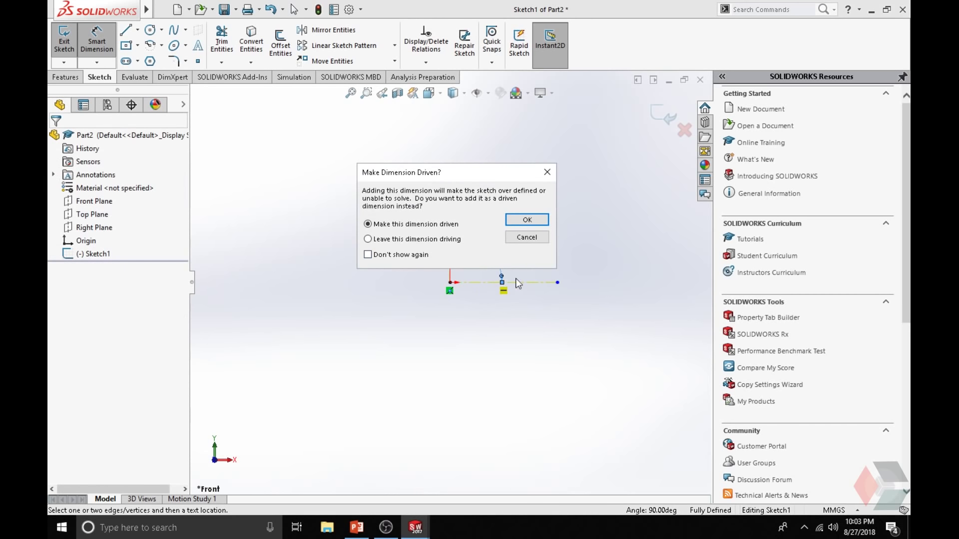
key(Escape)
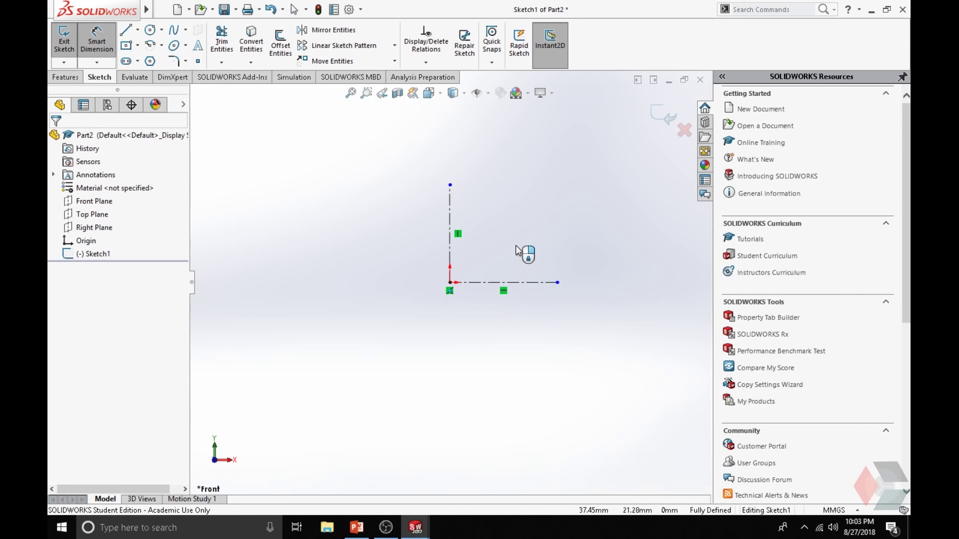
key(Escape)
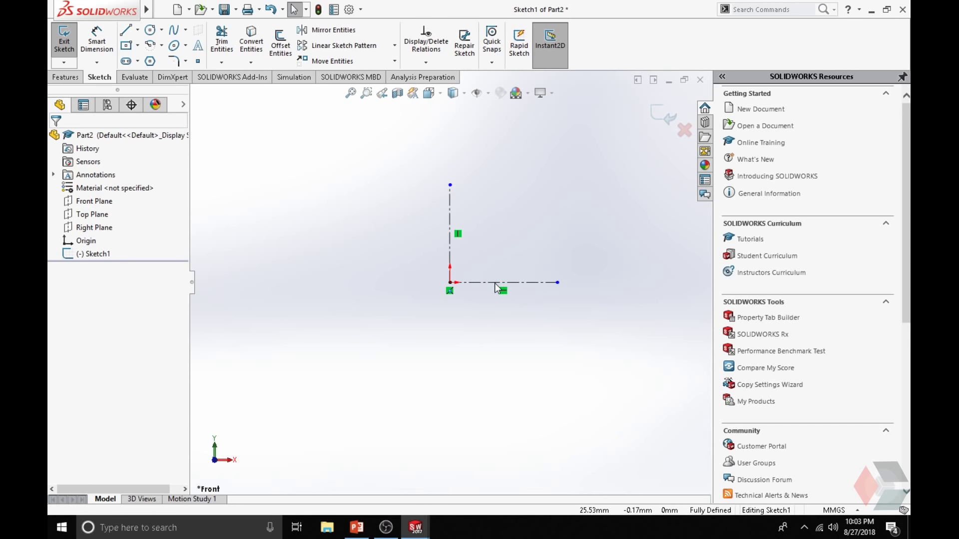
Dimension the horizontal centerline's length as 1.3 mm.
key(s)
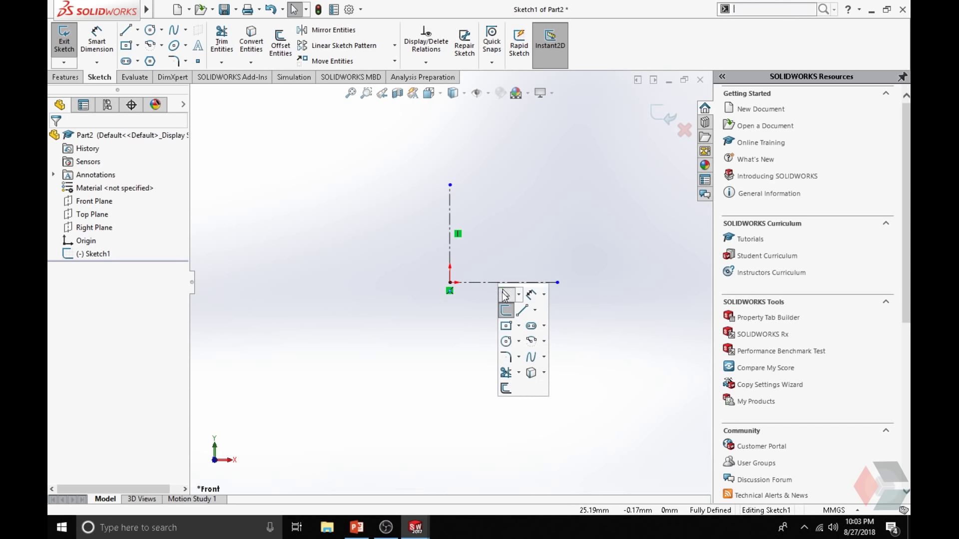
click(530, 294)
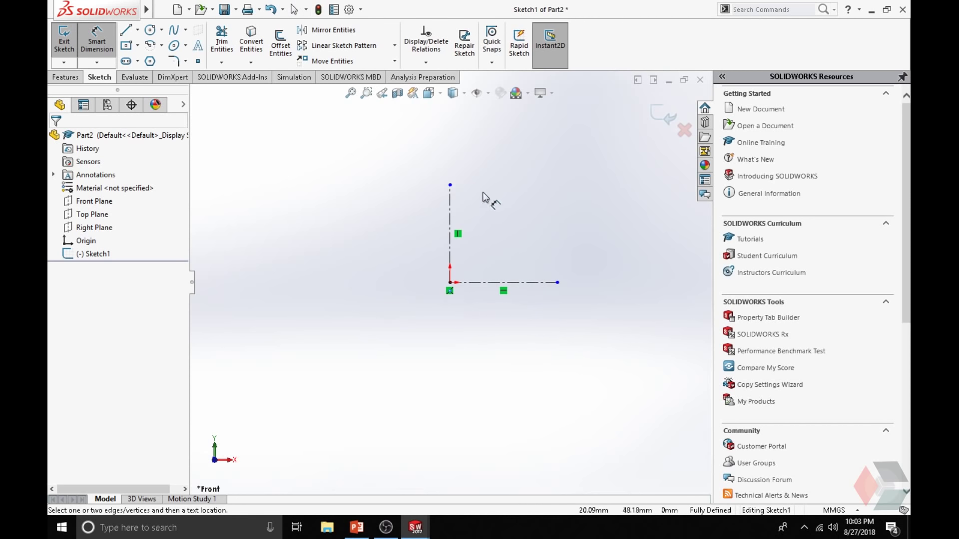
click(528, 289)
click(535, 344)
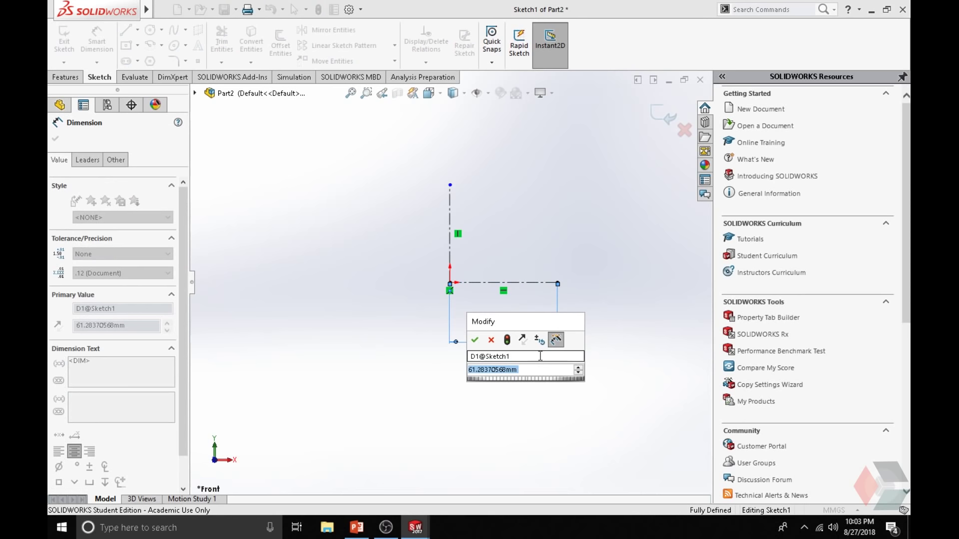
text(1.3)
key(Return)
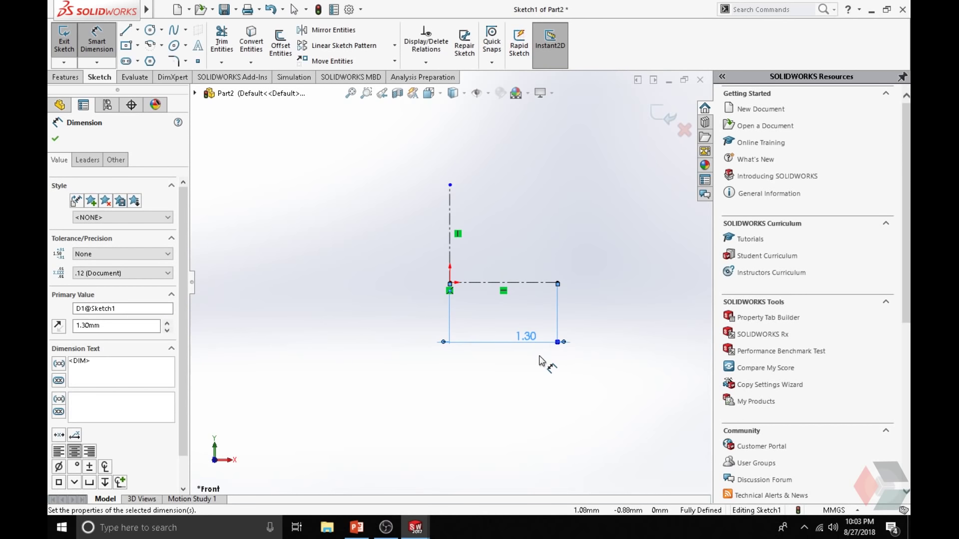
Dimension the vertical centerline's length as 35 mm.
click(449, 260)
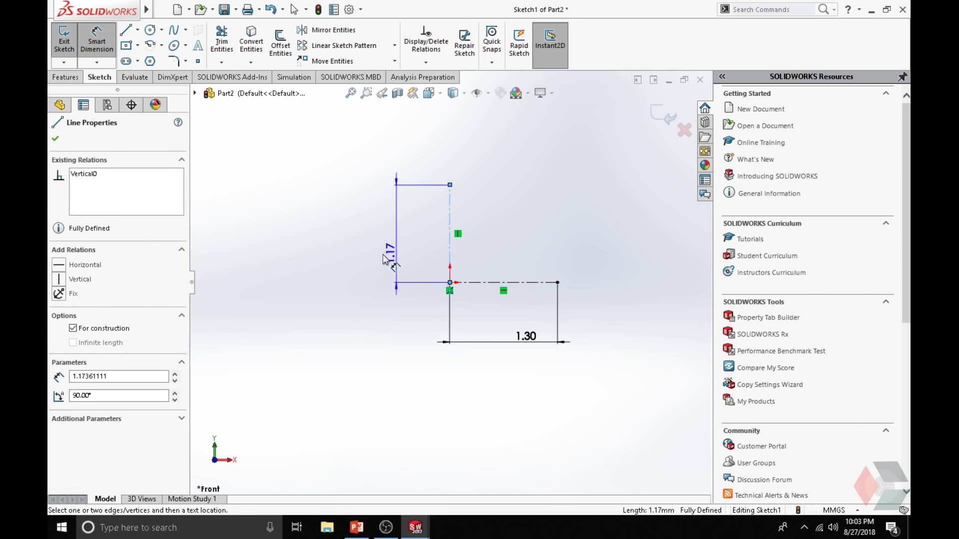
click(356, 255)
text(35)
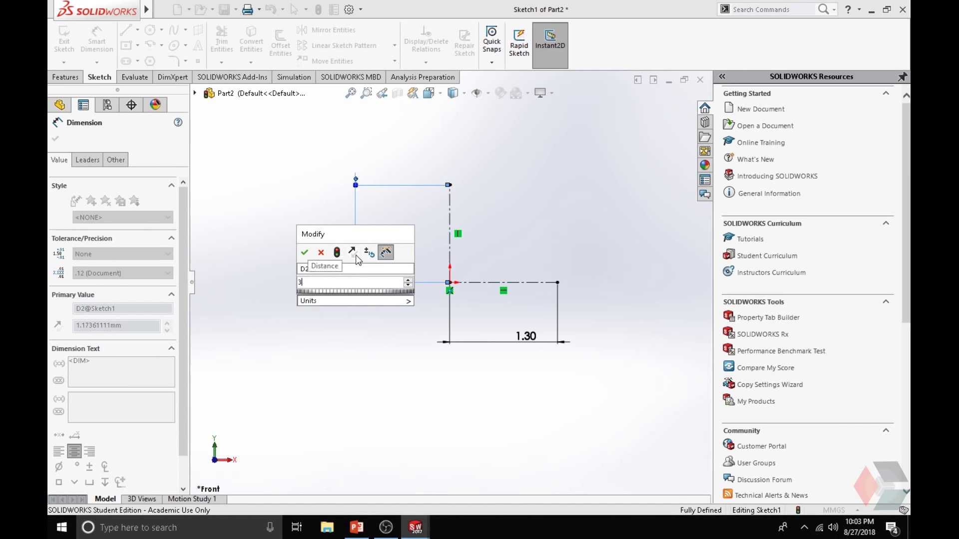
key(Return)
scroll(549, 262, up, 5)
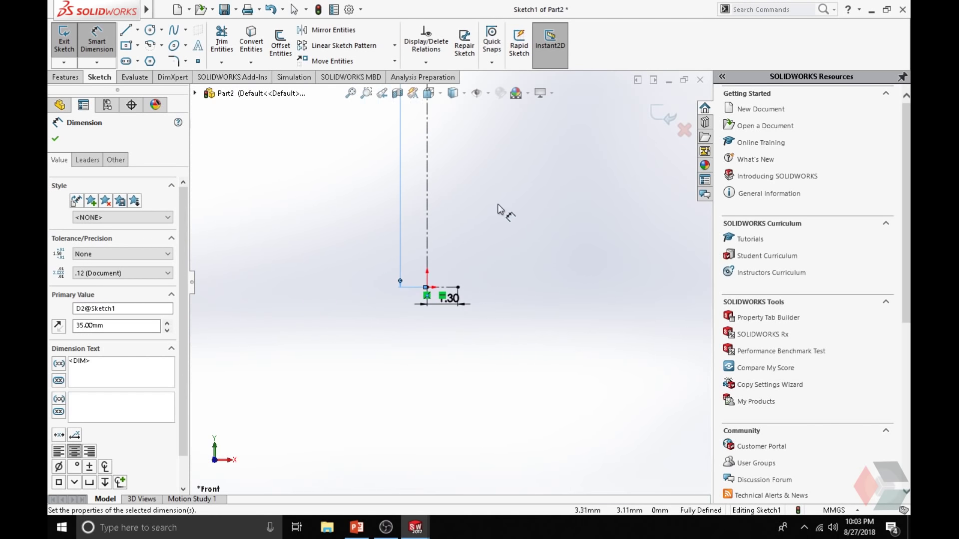
scroll(456, 250, down, 3)
scroll(450, 353, down, 1)
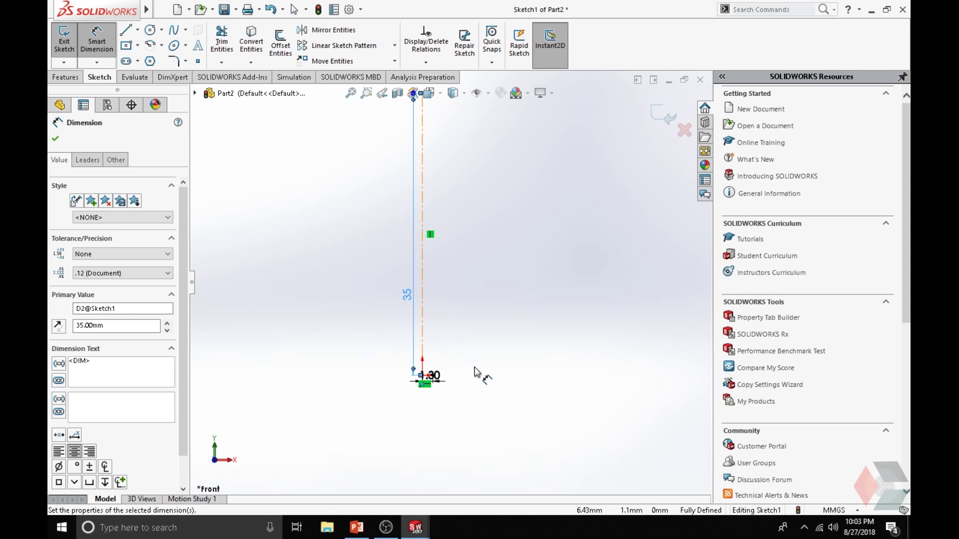
scroll(488, 300, up, 1)
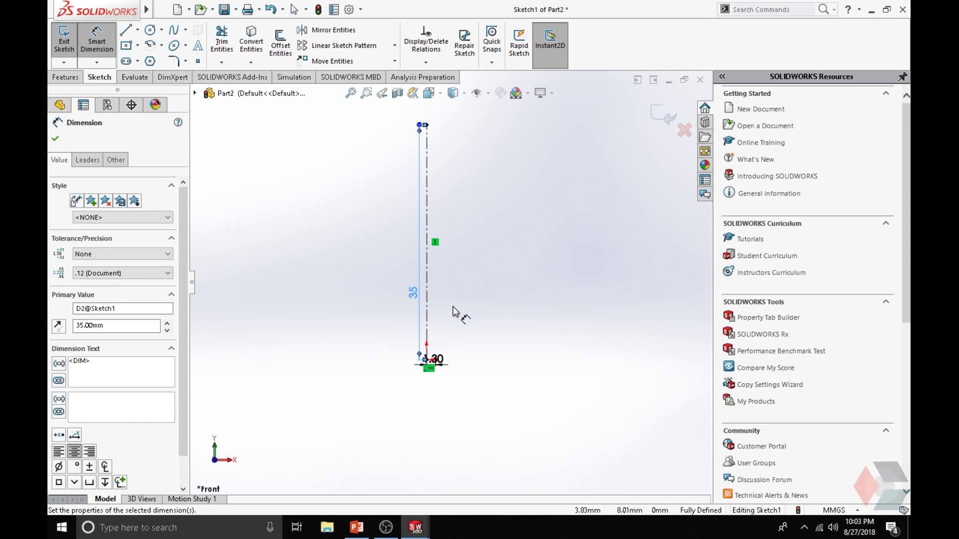
key(Escape)
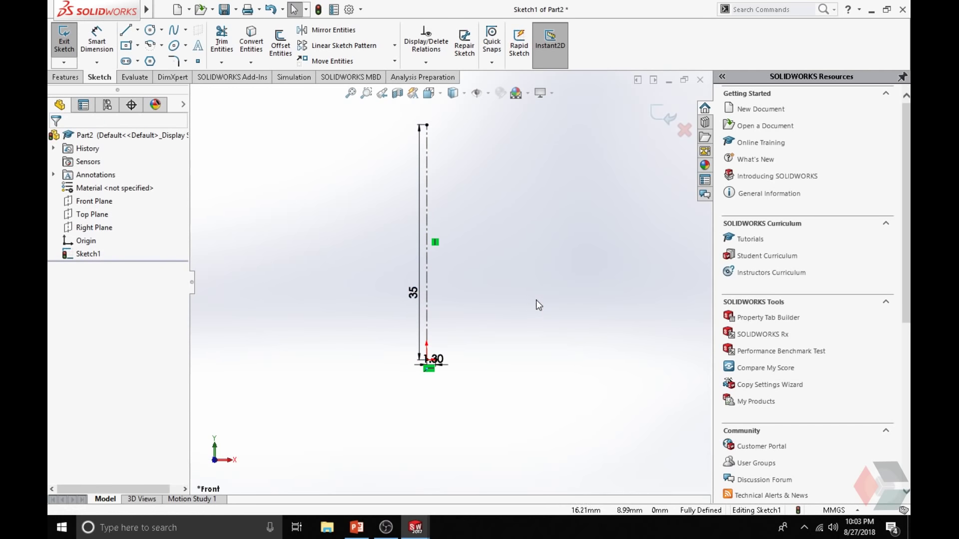
Convert the vertical and horizontal centerlines from construction geometry into regular sketch lines.
click(427, 278)
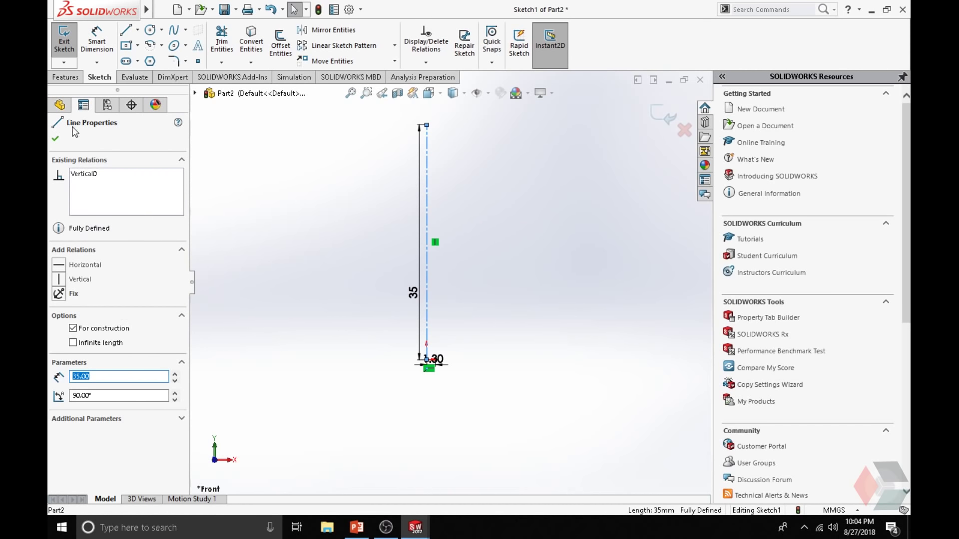
click(73, 330)
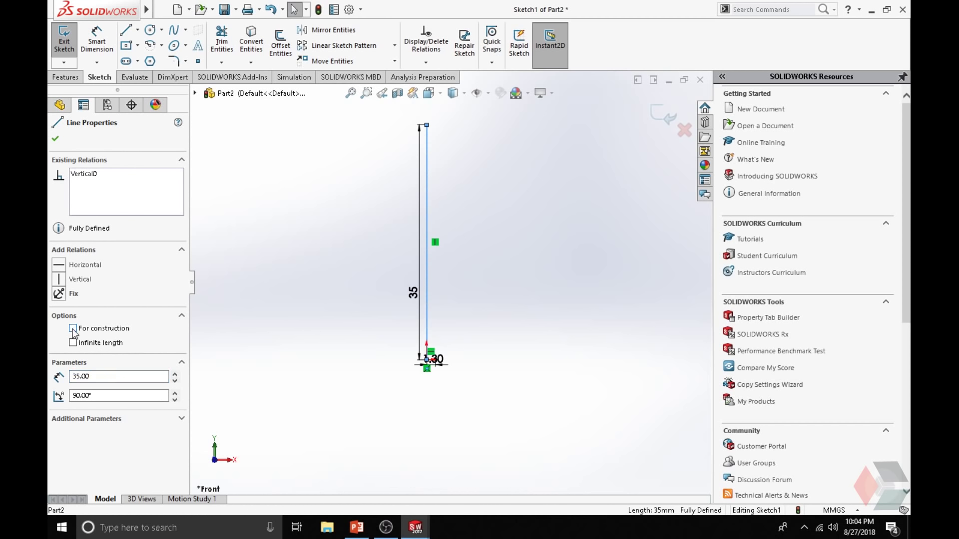
click(55, 139)
scroll(418, 244, down, 5)
scroll(458, 310, up, 5)
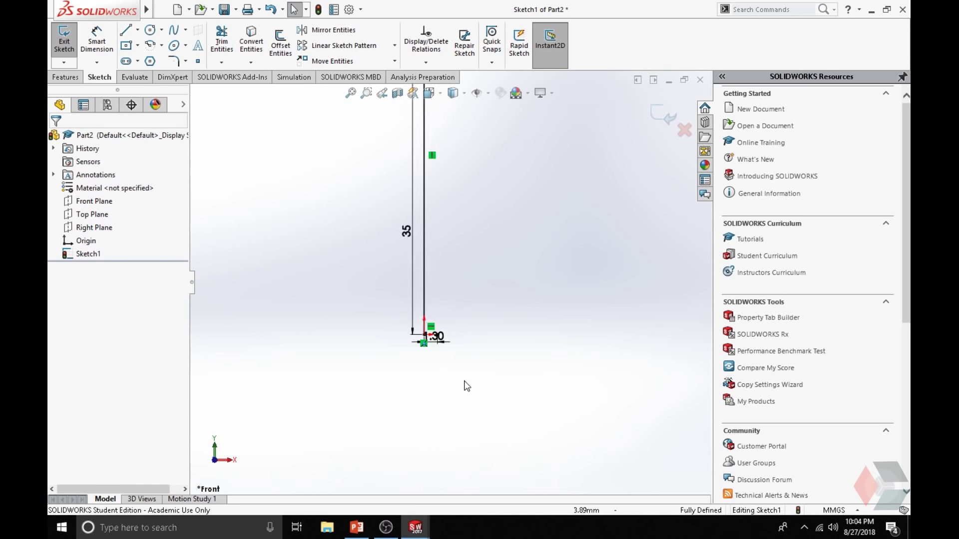
click(439, 283)
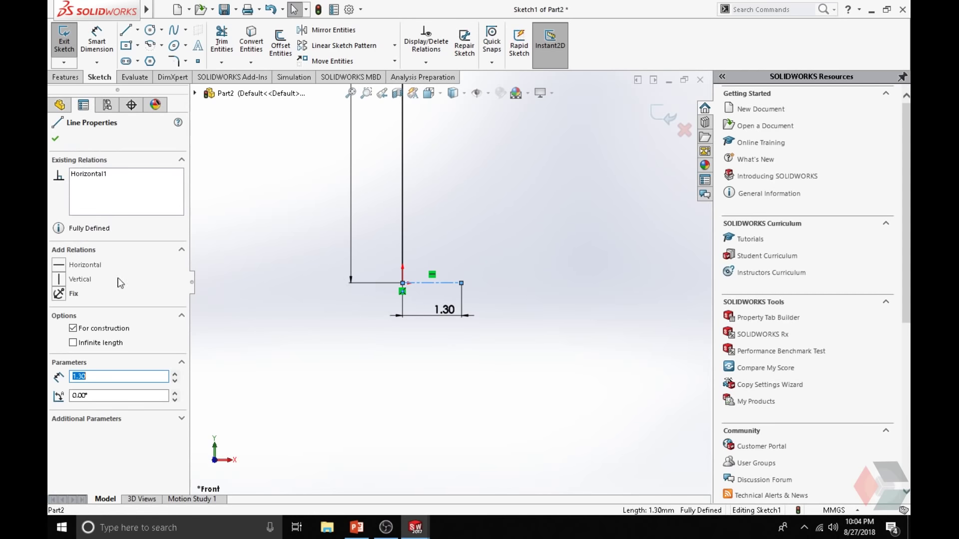
click(73, 328)
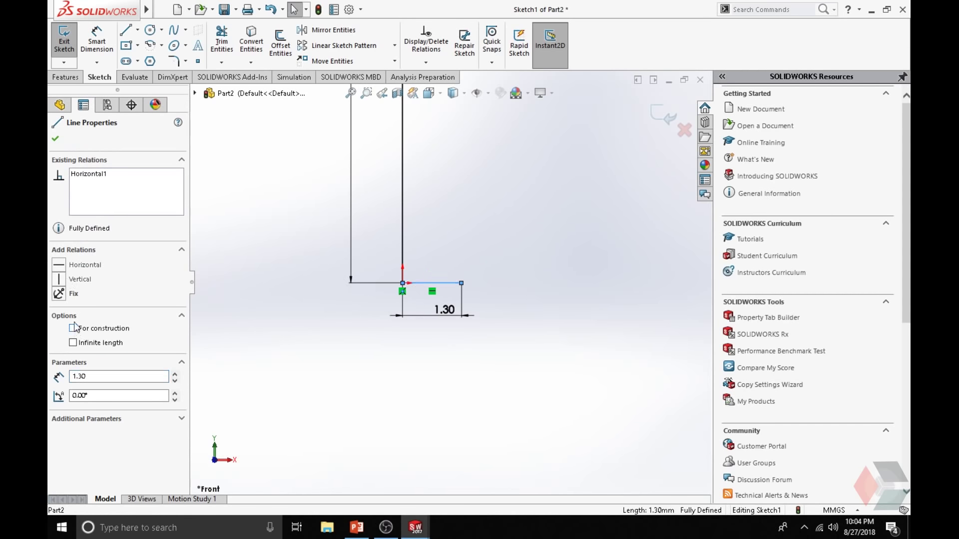
click(55, 138)
Sketch a vertical line about 28.84 mm long, running upward from the free end of the 1.3 mm horizontal line.
scroll(472, 278, up, 5)
scroll(477, 252, down, 2)
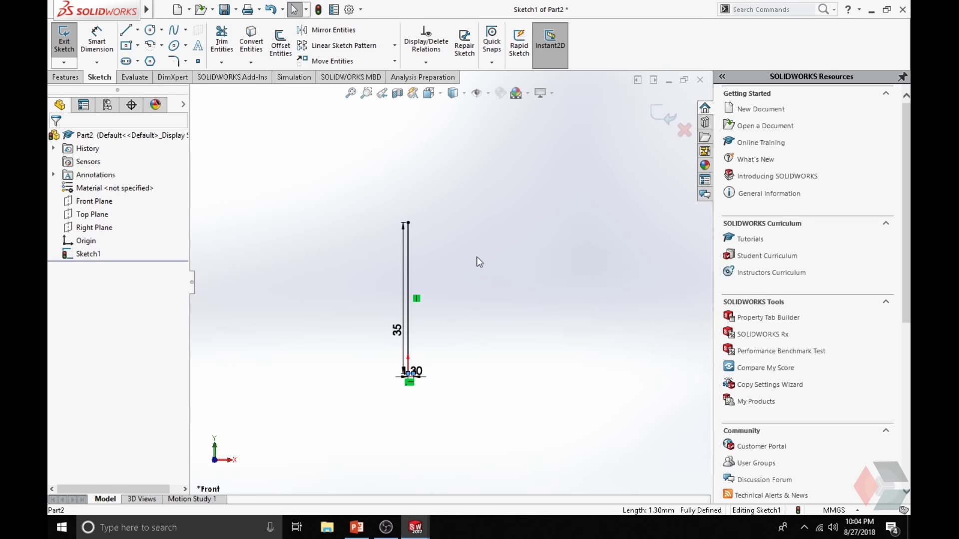
ctrl+middle_drag(477, 261, 400, 325)
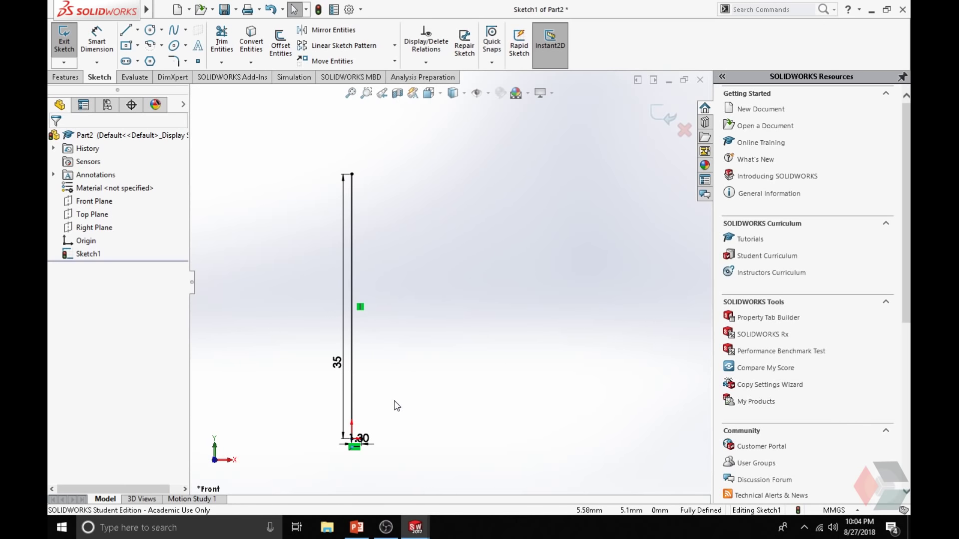
key(s)
click(432, 433)
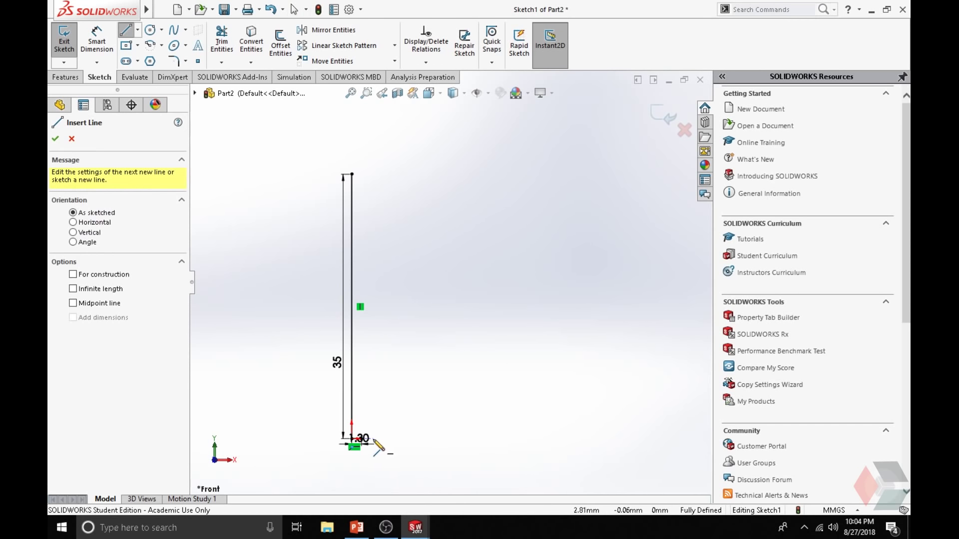
scroll(374, 450, down, 5)
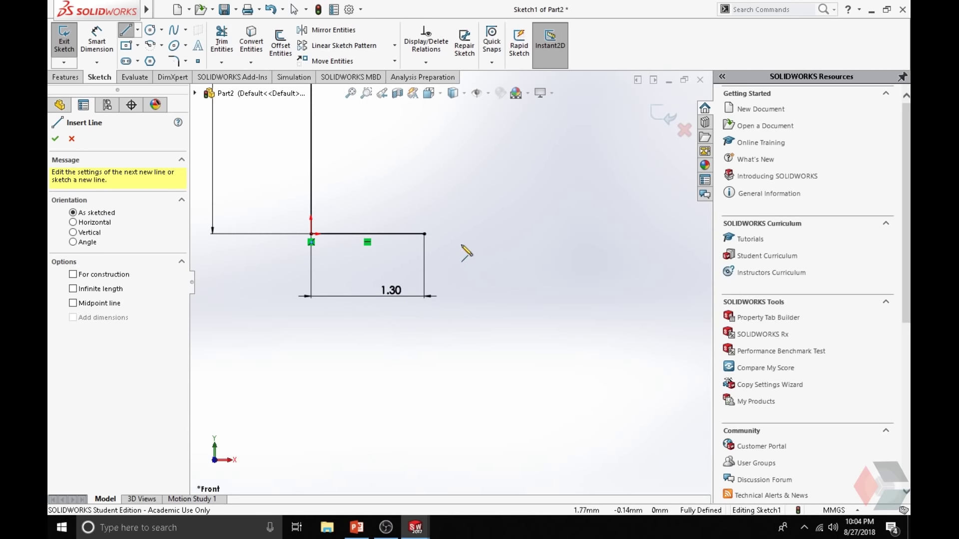
scroll(428, 280, down, 5)
click(424, 233)
scroll(430, 268, up, 6)
scroll(429, 270, up, 5)
scroll(437, 190, down, 3)
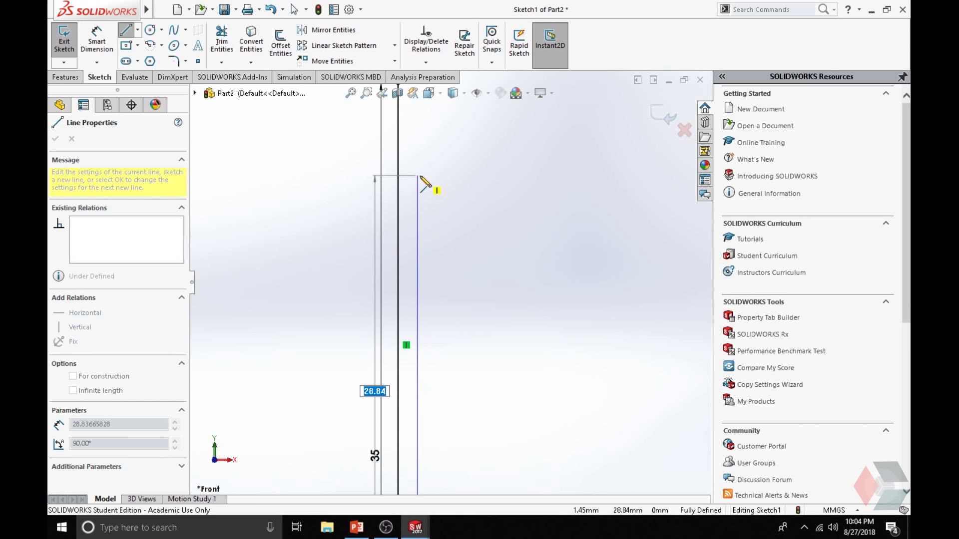
click(418, 175)
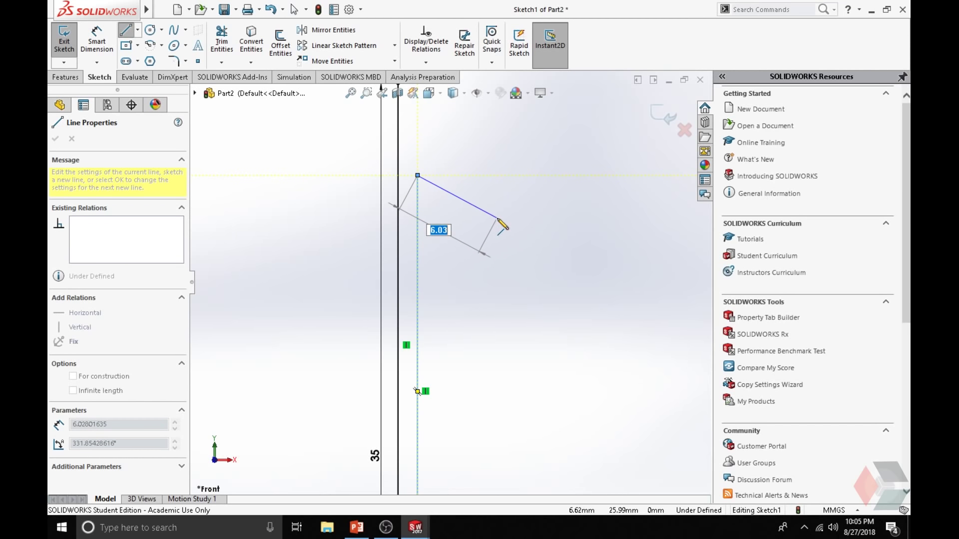
right_click(500, 222)
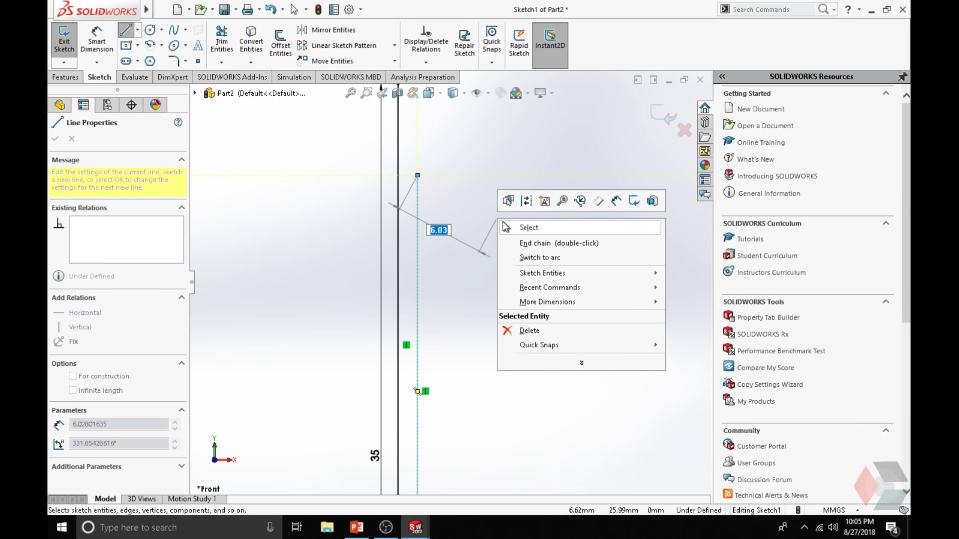
click(506, 228)
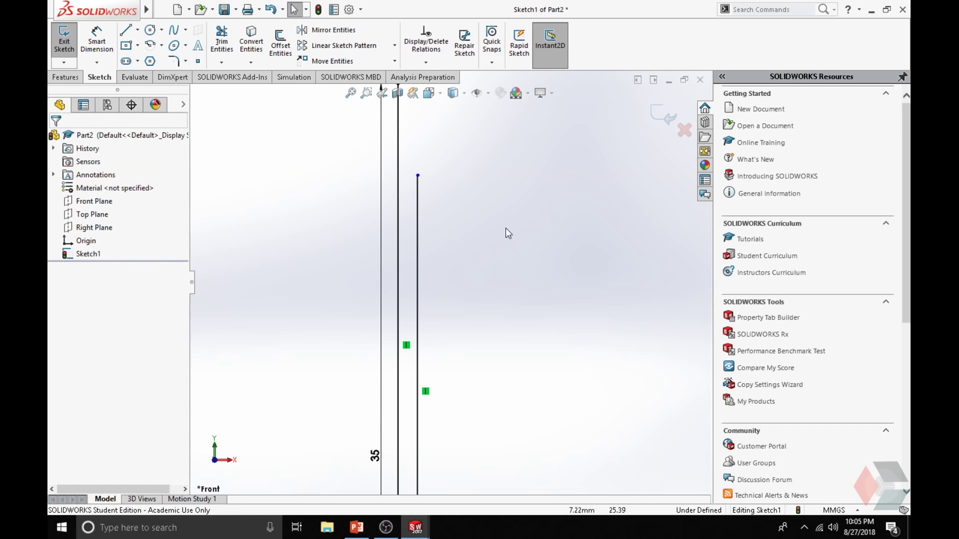
Dimension the new vertical line's length as 32 mm.
scroll(464, 299, up, 3)
key(s)
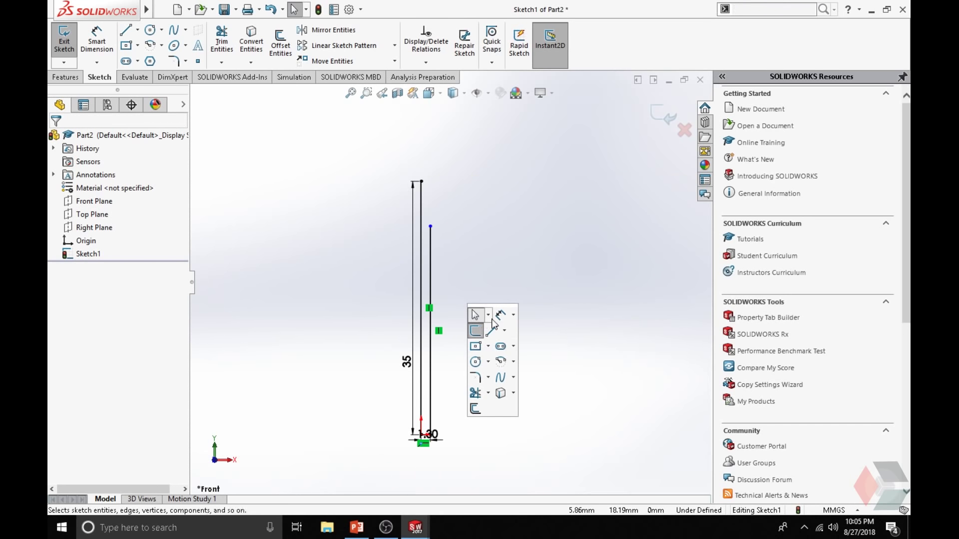
click(500, 320)
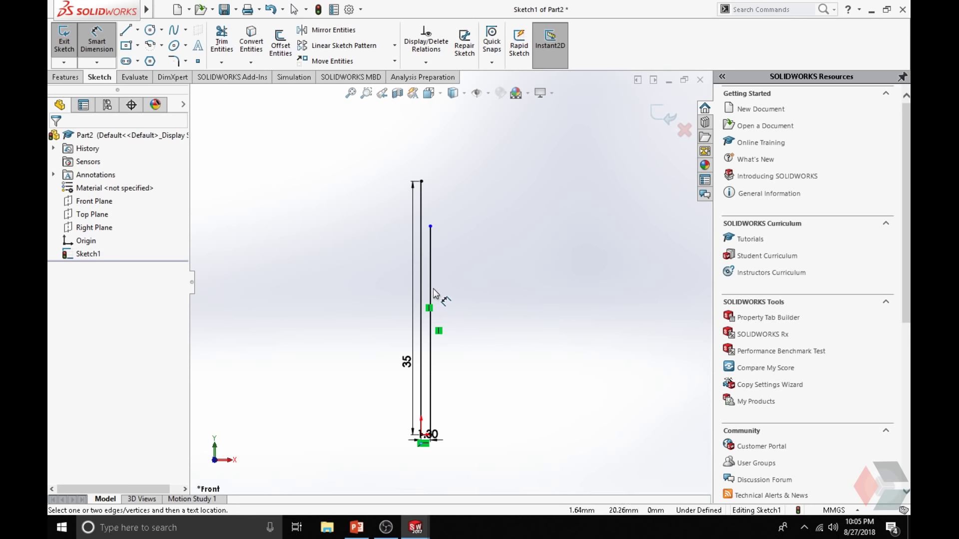
click(431, 298)
click(509, 302)
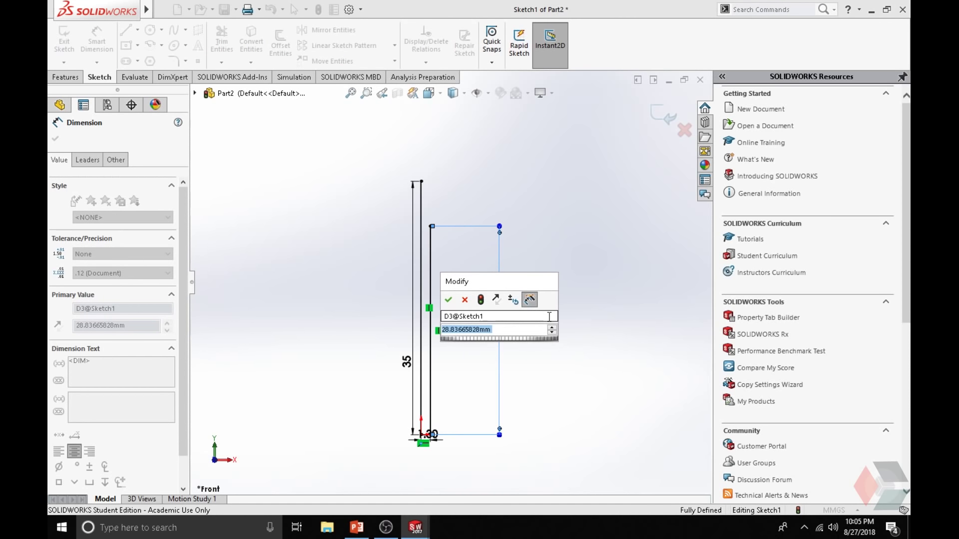
text(32)
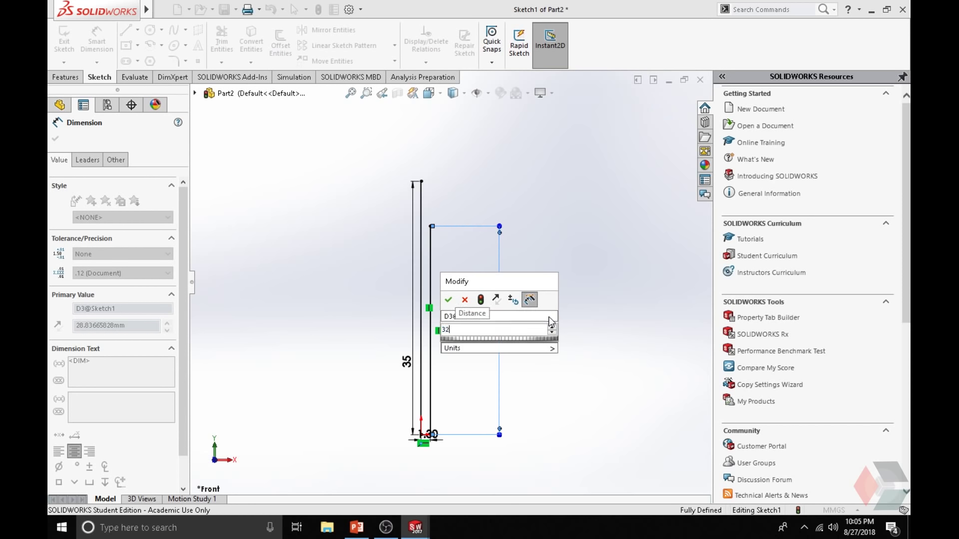
key(Return)
Close the profile with a head: from the 32 mm line's upper end, sketch about 4.23 mm outward, 3 mm up, and back to the 35 mm line's top.
key(s)
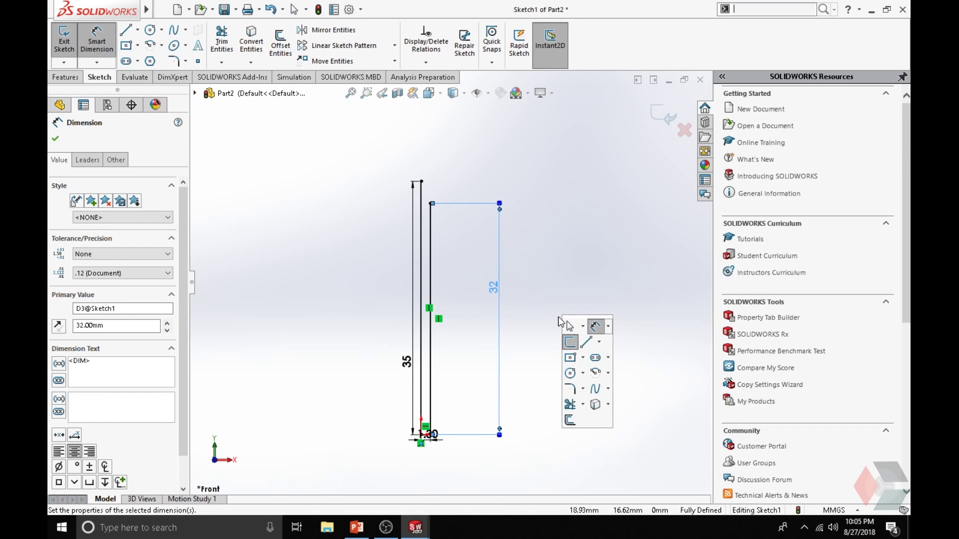
click(571, 343)
click(430, 203)
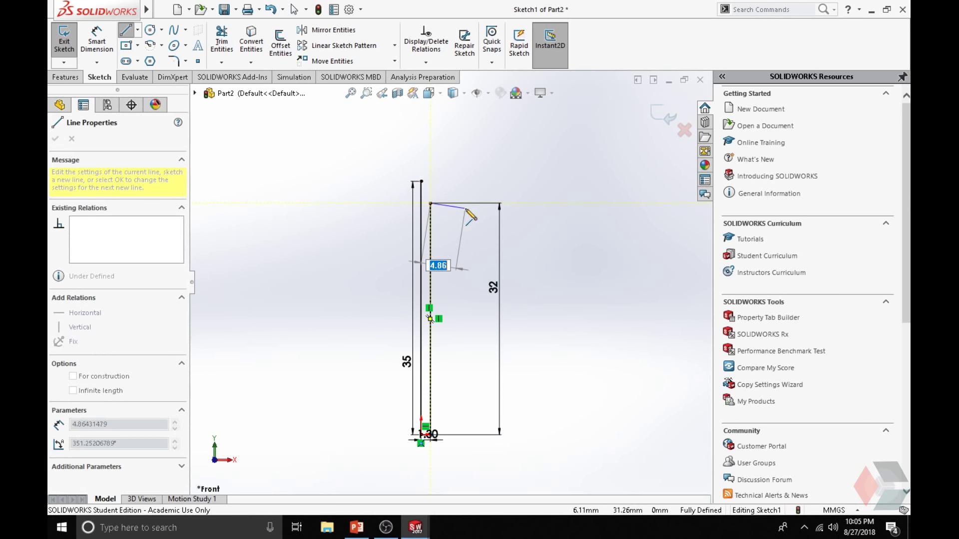
click(462, 203)
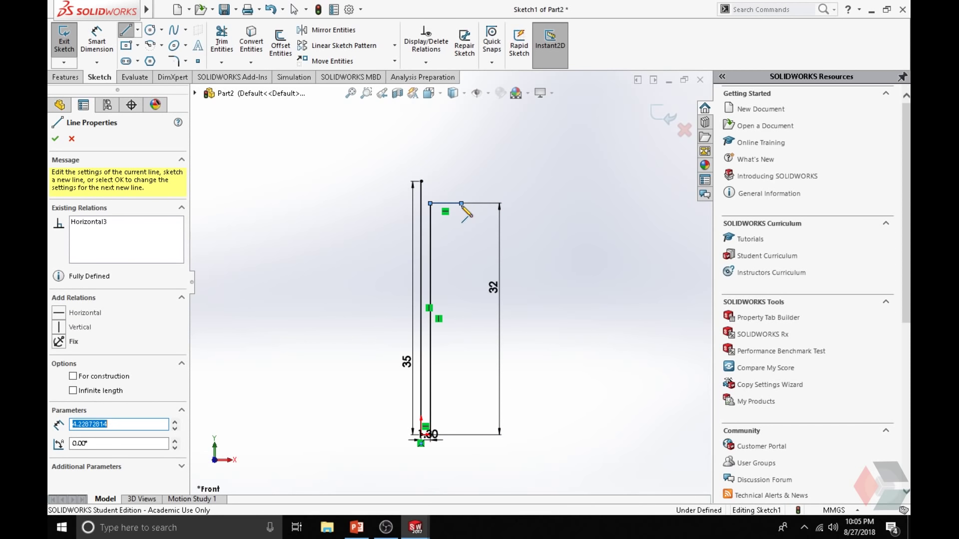
click(462, 181)
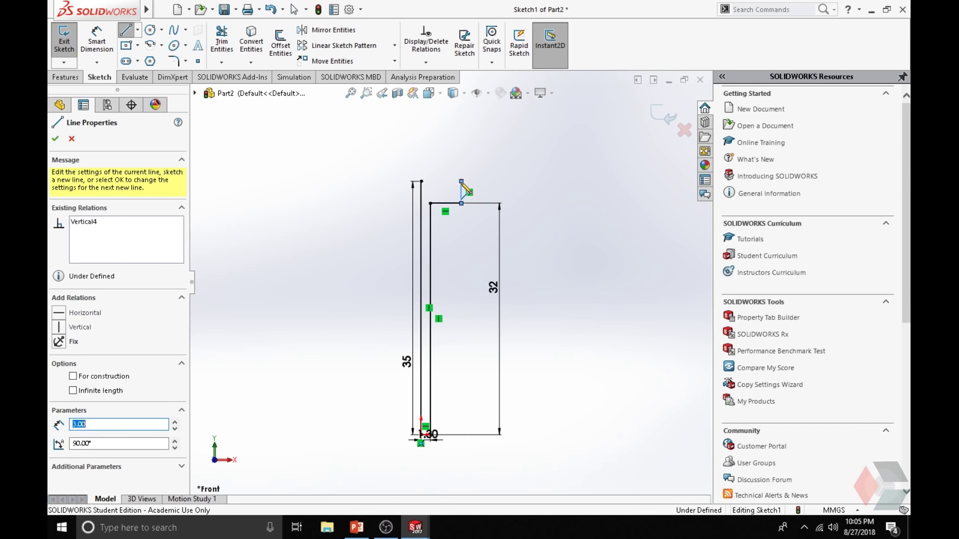
click(421, 181)
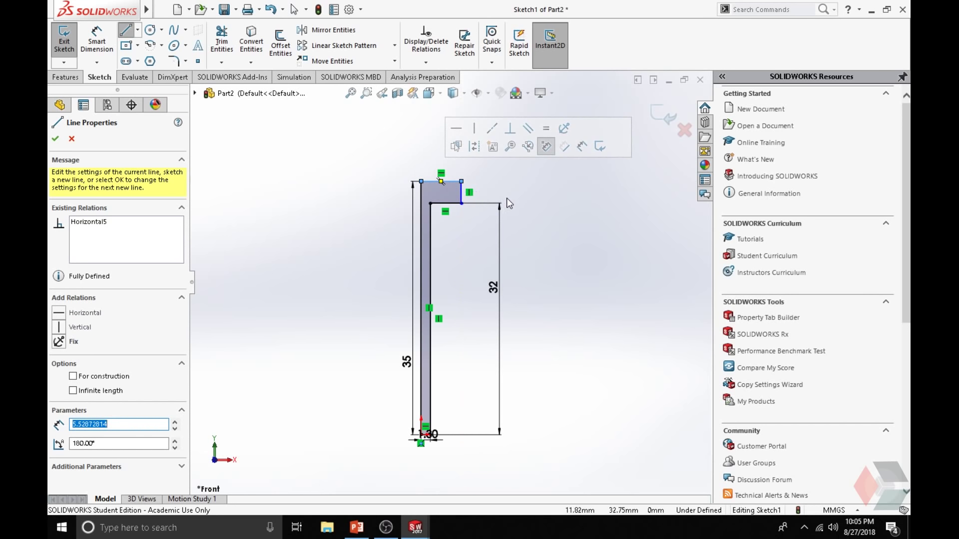
Dimension the horizontal line on the underside of the head as 1.7 mm.
key(s)
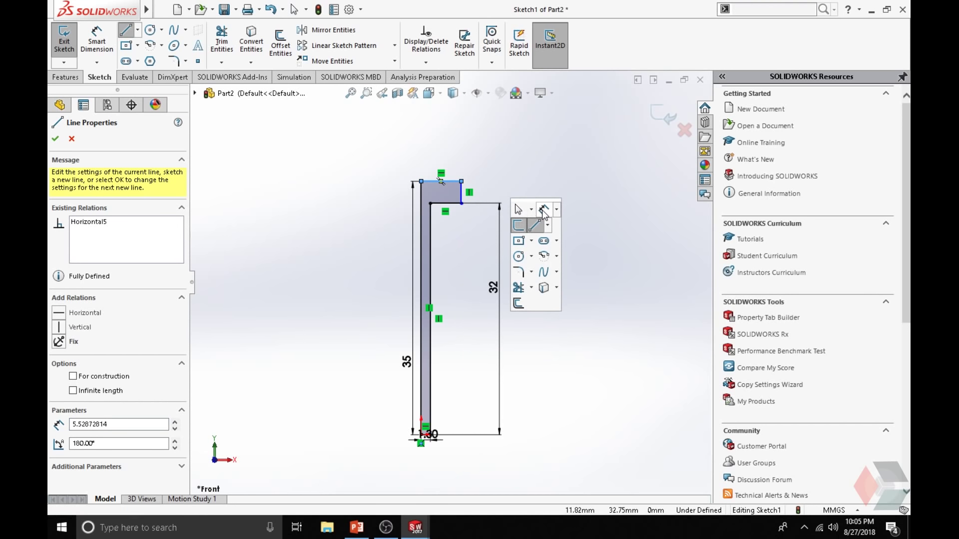
click(519, 210)
click(445, 204)
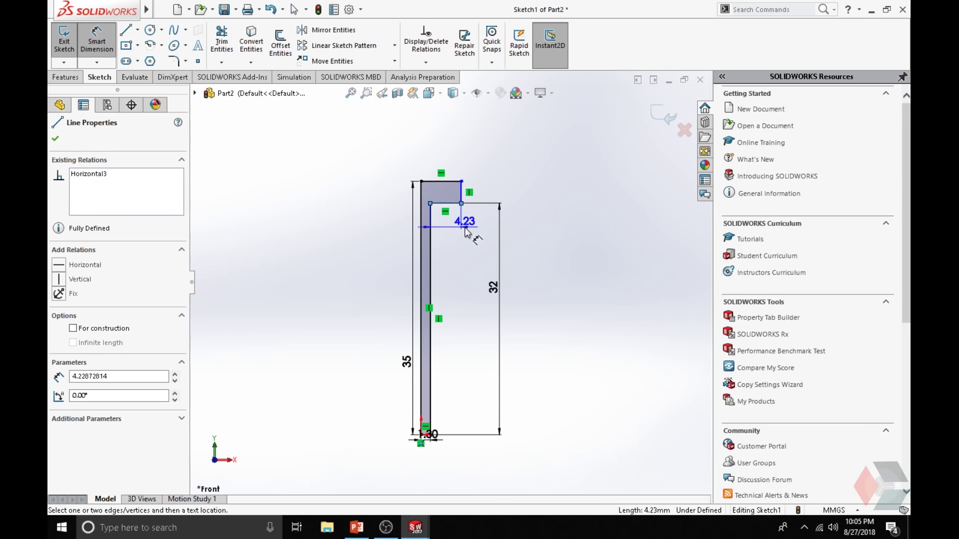
click(465, 233)
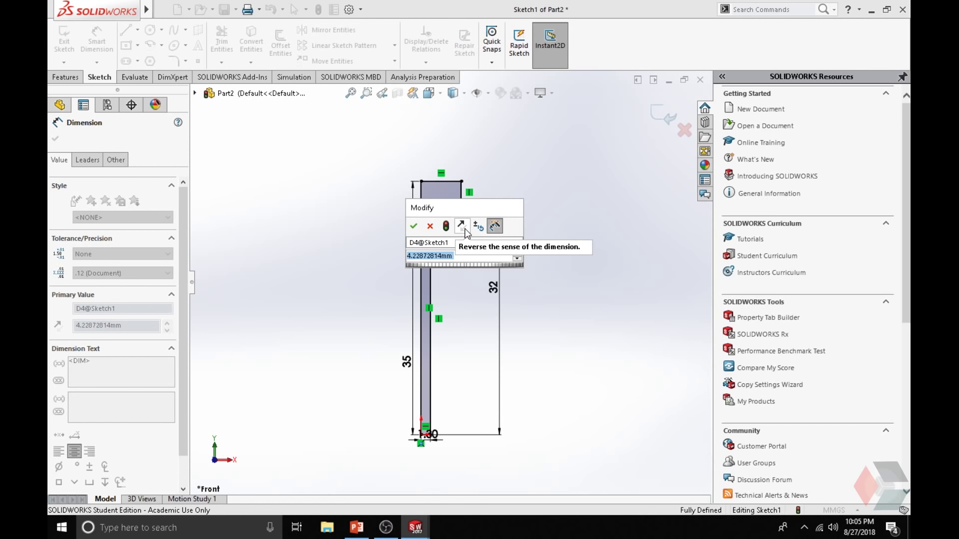
text(1.7)
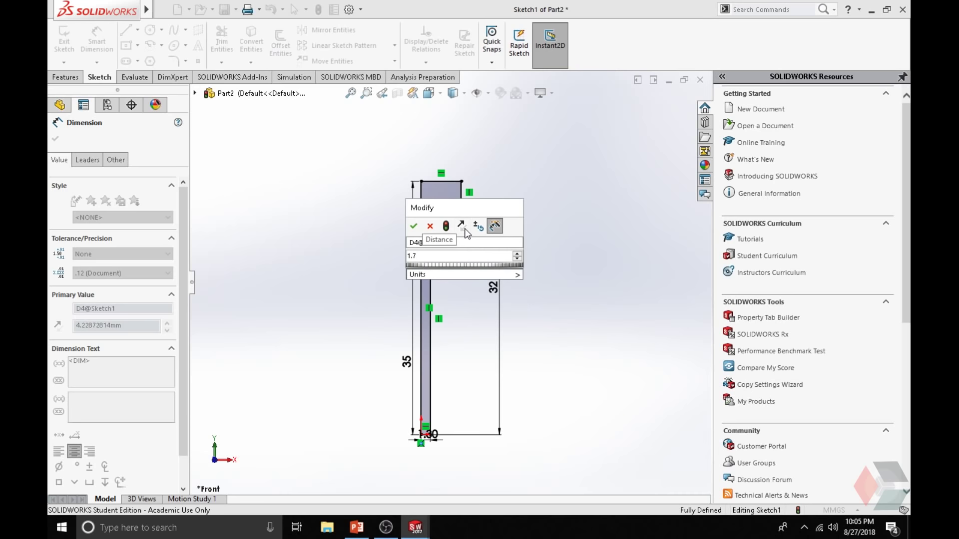
key(Return)
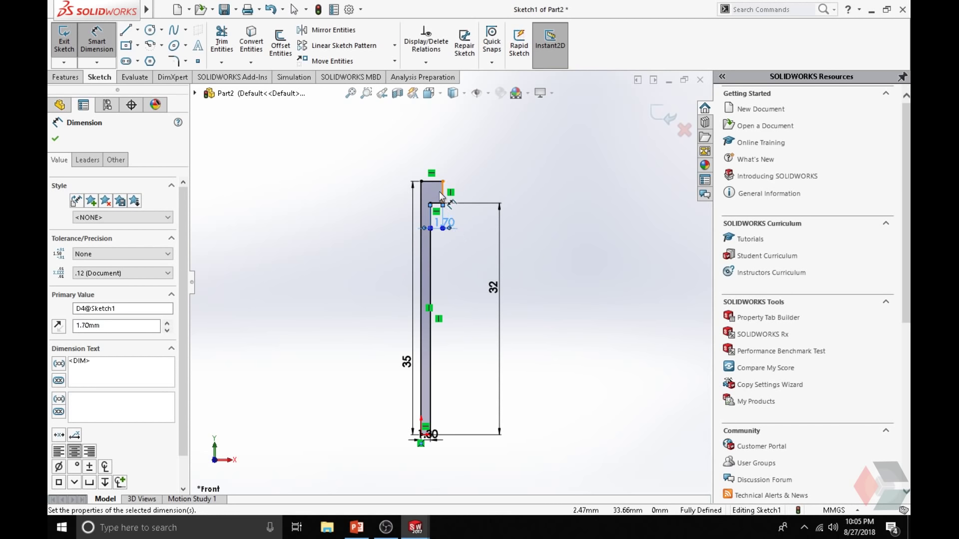
Add a driven dimension for the height of the head's short outer vertical line.
click(479, 204)
click(509, 205)
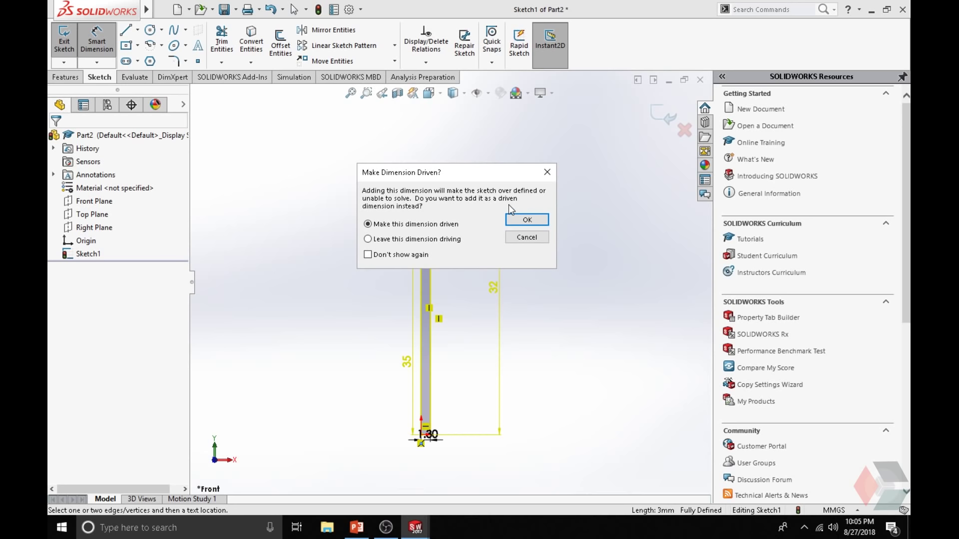
key(Return)
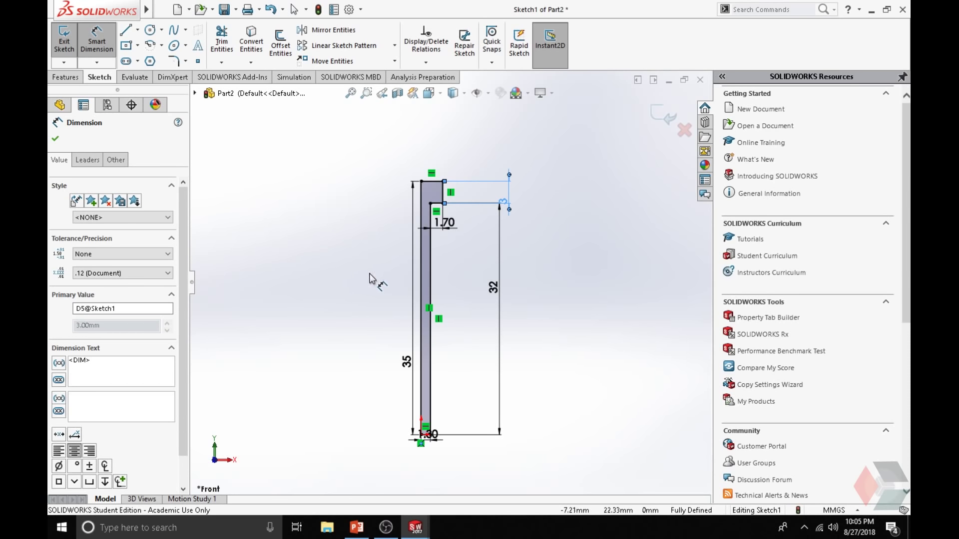
Finish the pin sketch and revolve its profile 360 degrees about the long 35 mm vertical line.
key(Escape)
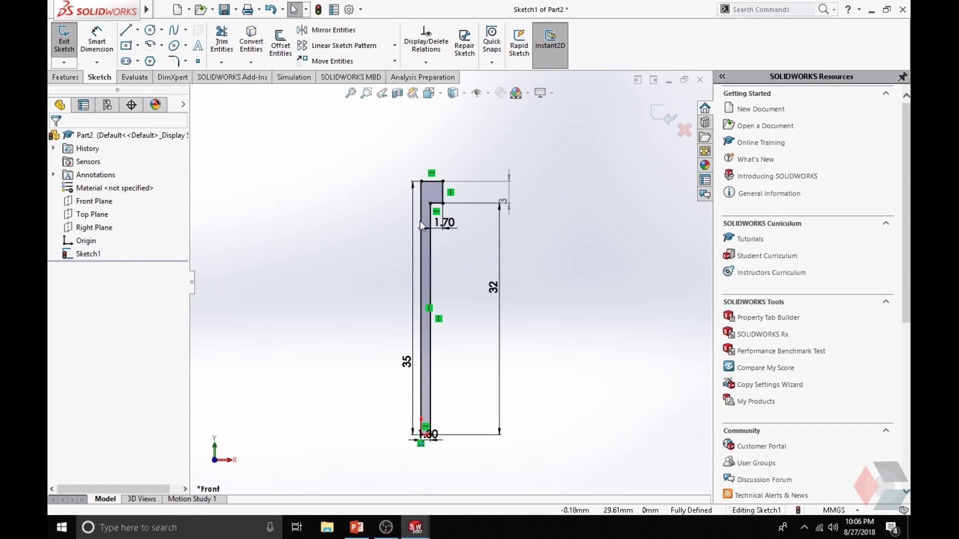
click(63, 43)
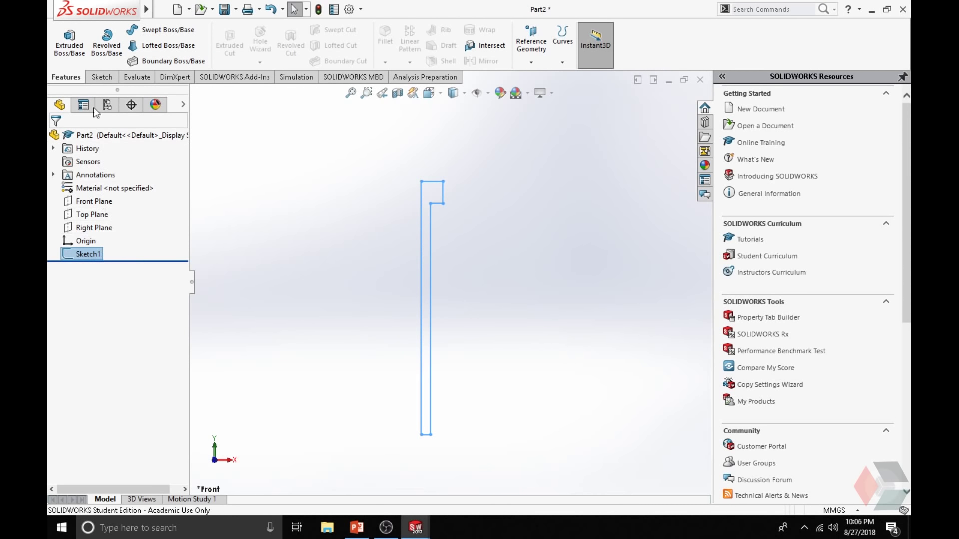
click(103, 56)
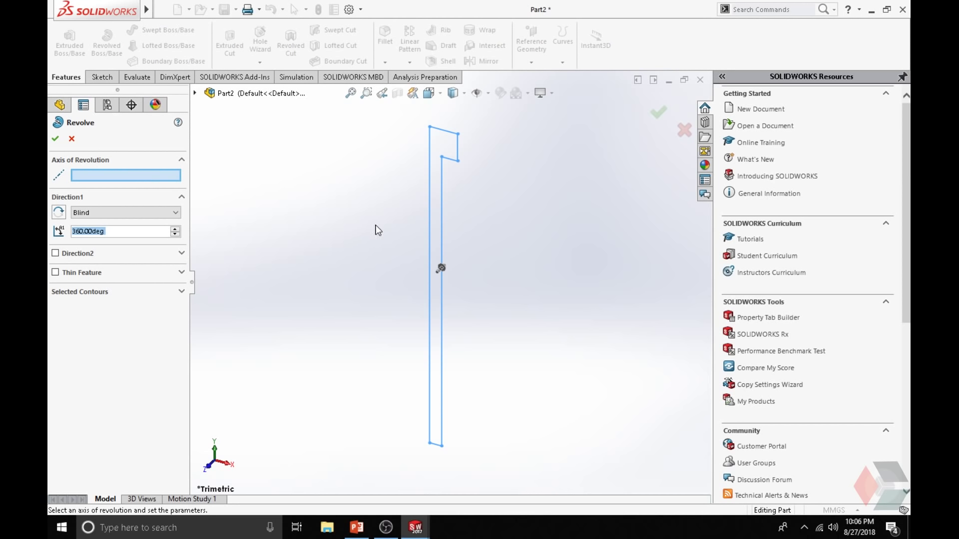
click(429, 249)
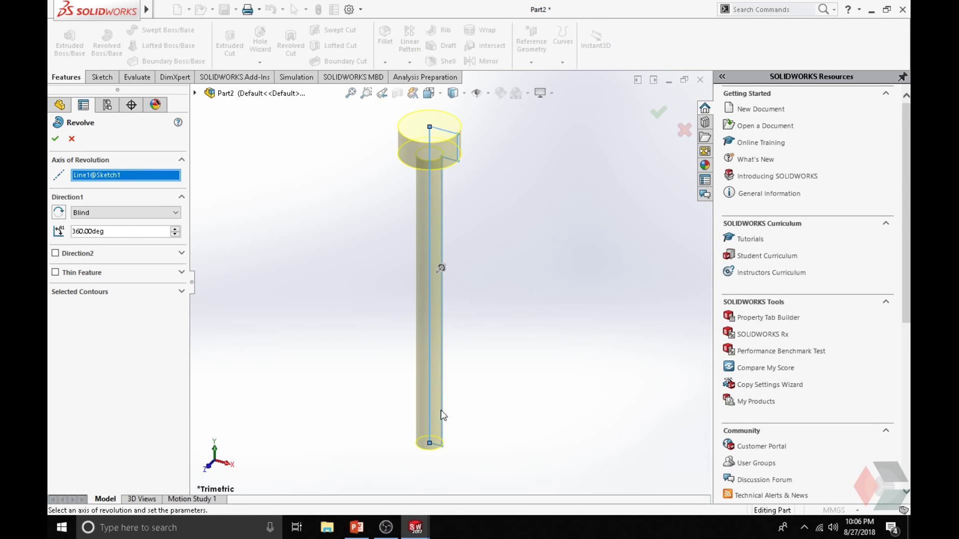
click(55, 139)
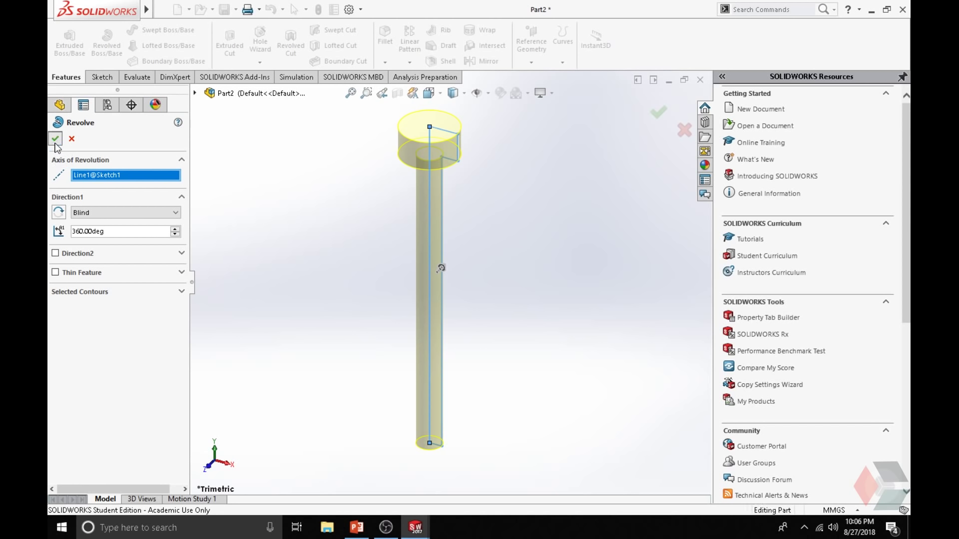
Fillet the outer top edge of the pin's head with a symmetric 2 mm radius.
scroll(421, 249, down, 3)
middle_drag(502, 227, 649, 241)
scroll(549, 280, up, 3)
middle_drag(656, 271, 394, 276)
middle_drag(313, 337, 440, 511)
middle_drag(424, 157, 480, 191)
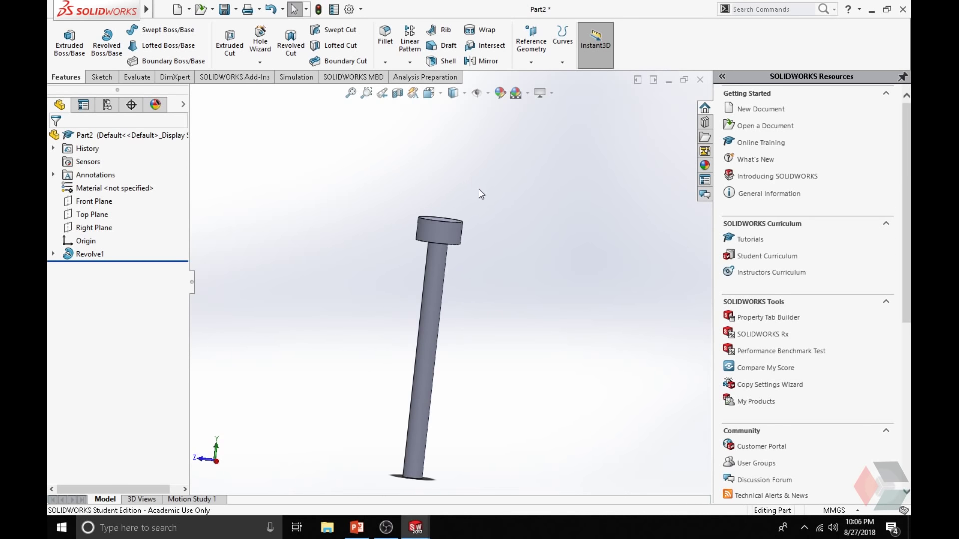
scroll(439, 221, down, 8)
click(455, 265)
click(614, 288)
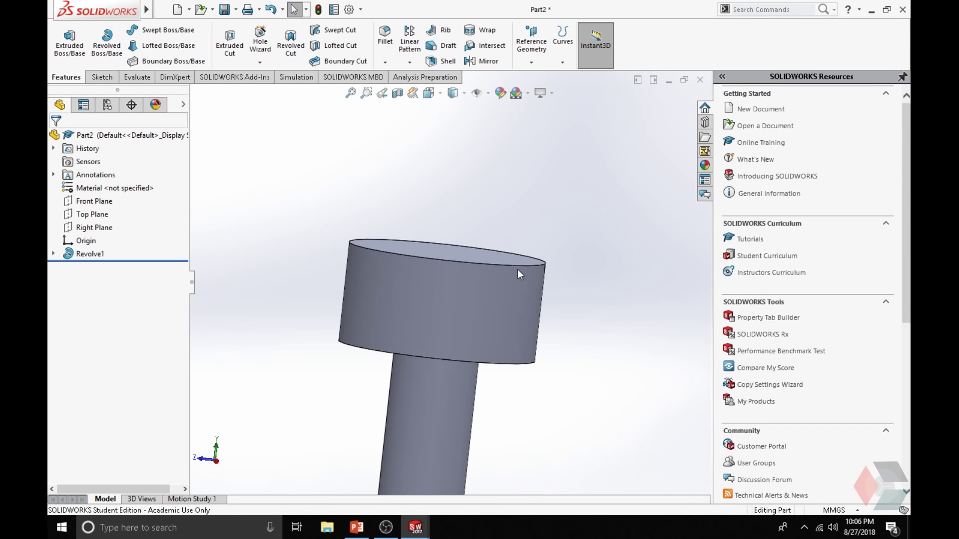
click(385, 38)
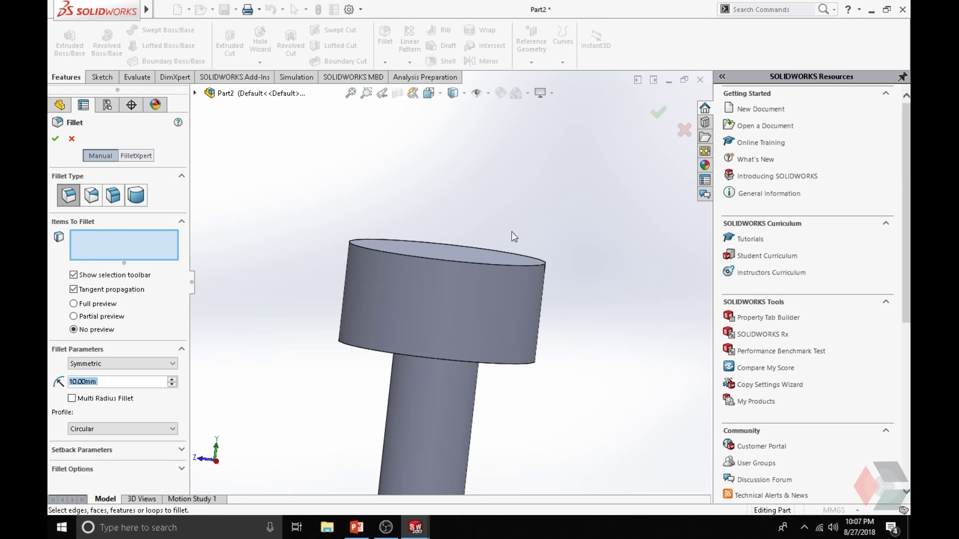
click(523, 265)
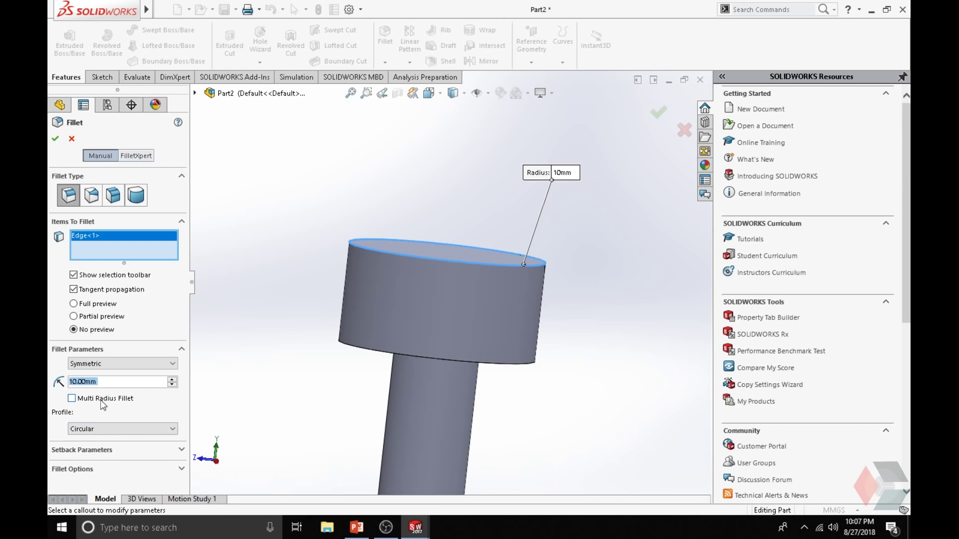
text(2)
key(Return)
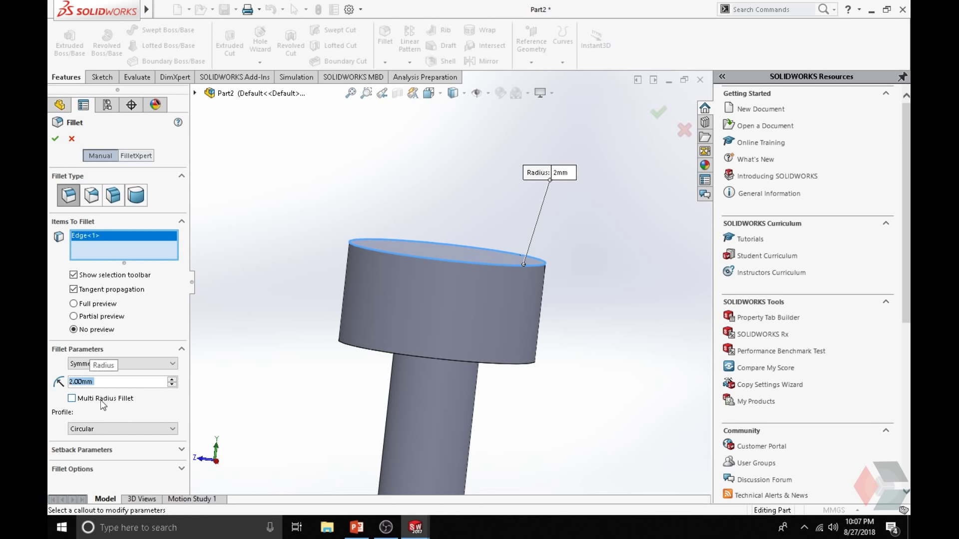
click(55, 138)
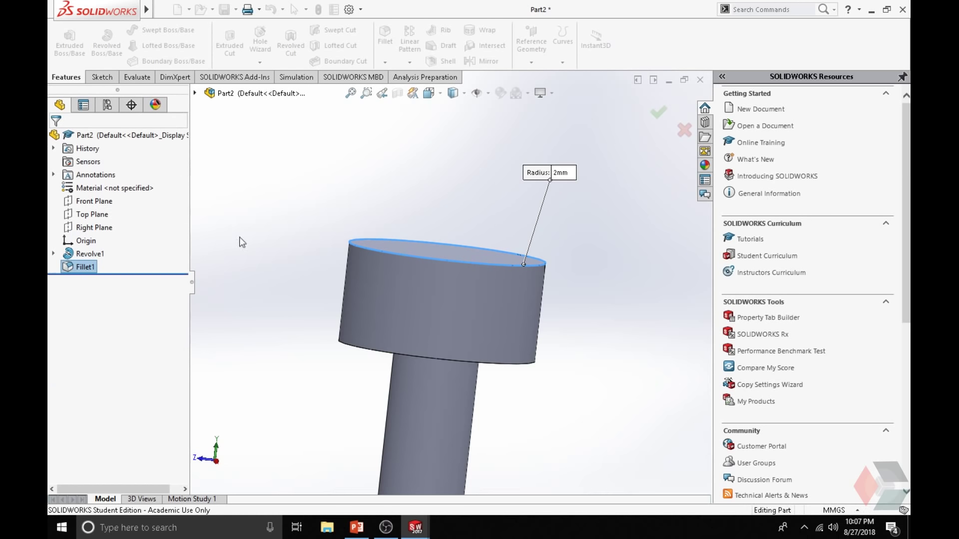
Save the pin part on the Desktop under the file name PinPart2.
middle_drag(521, 361, 364, 342)
scroll(470, 388, up, 3)
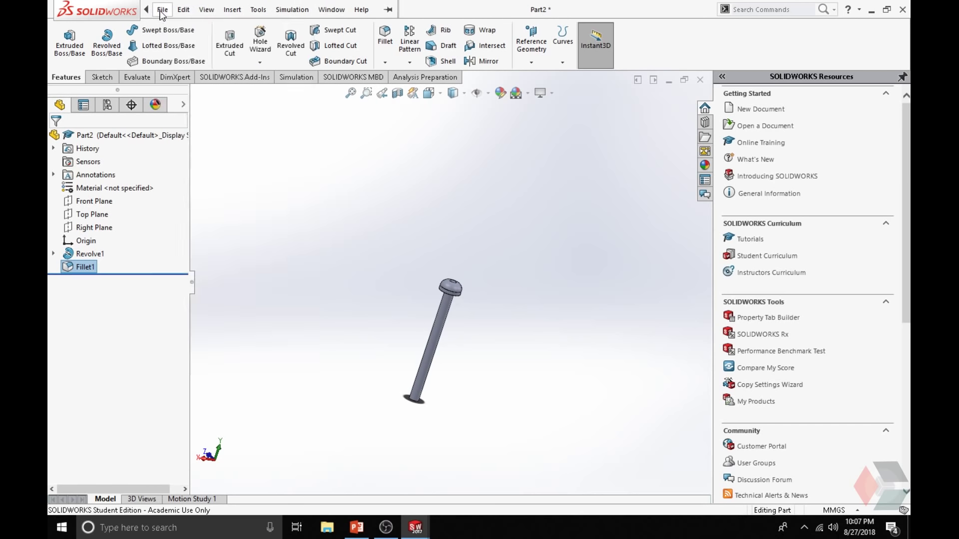
click(161, 9)
click(197, 130)
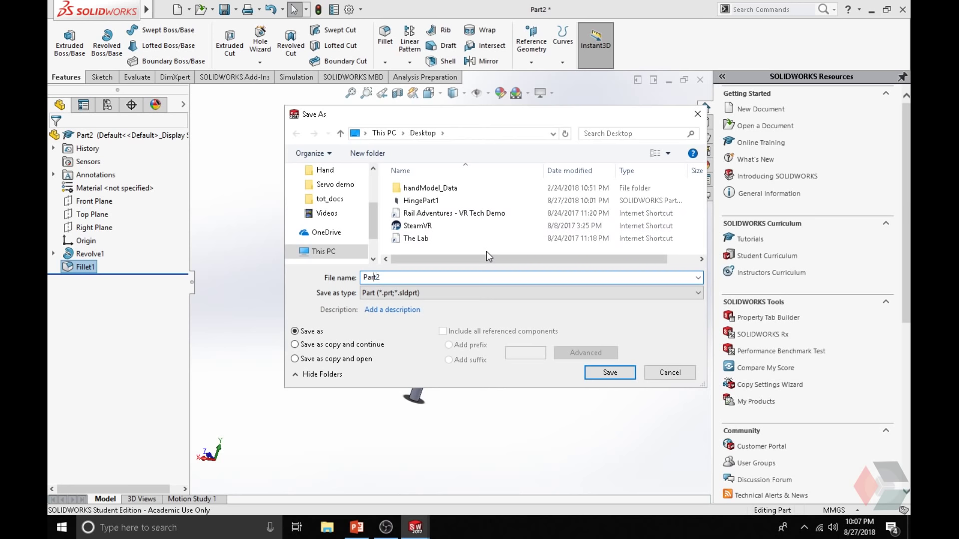
text(Pin)
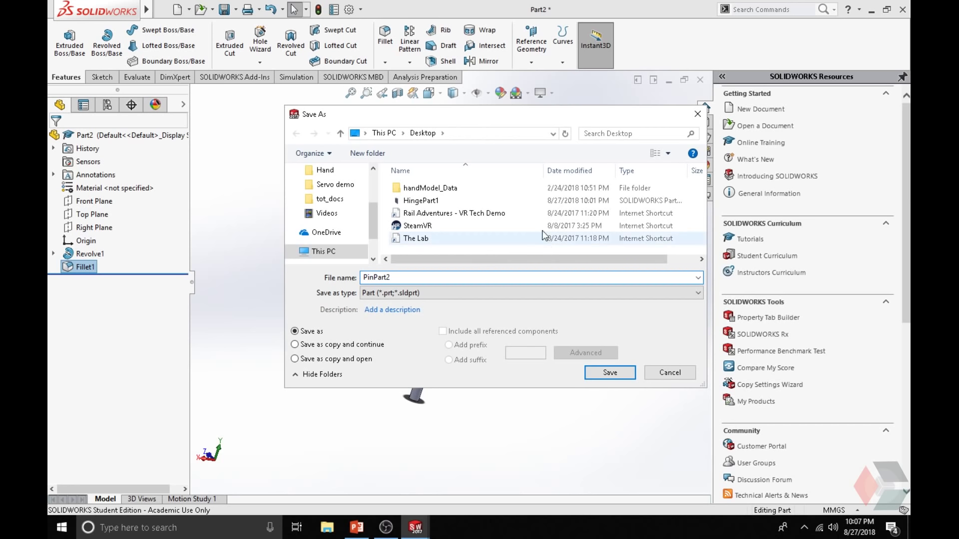
click(602, 373)
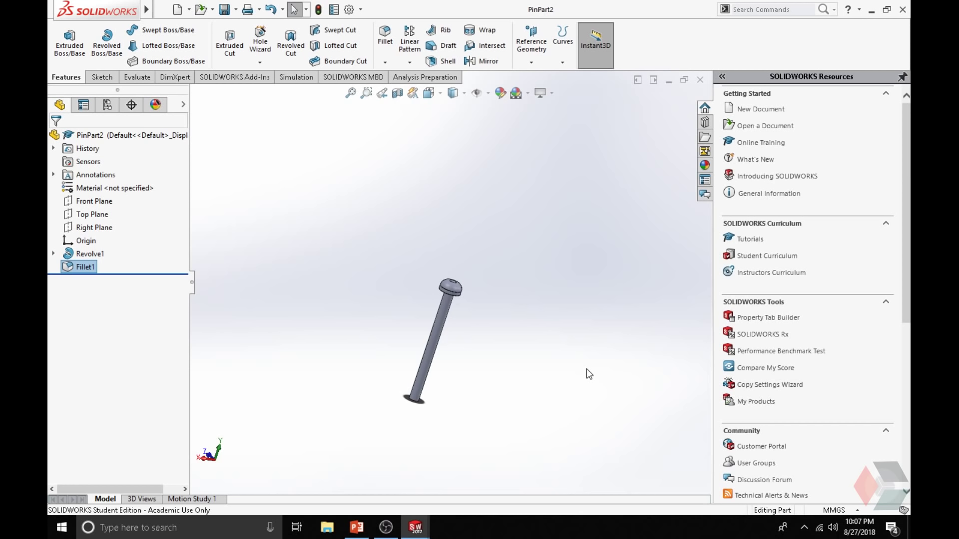
Create a new assembly document and place HingePart1 in it as the first component.
click(178, 11)
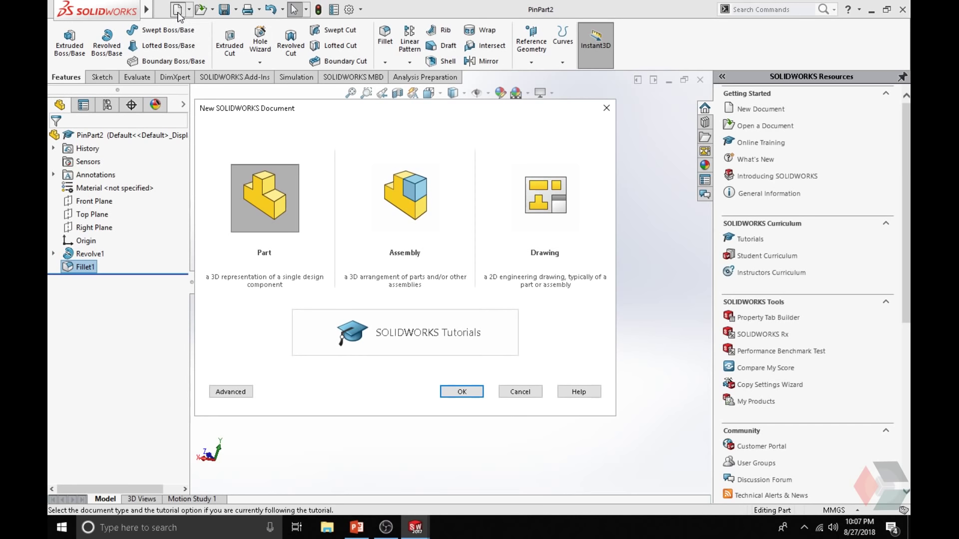
click(417, 201)
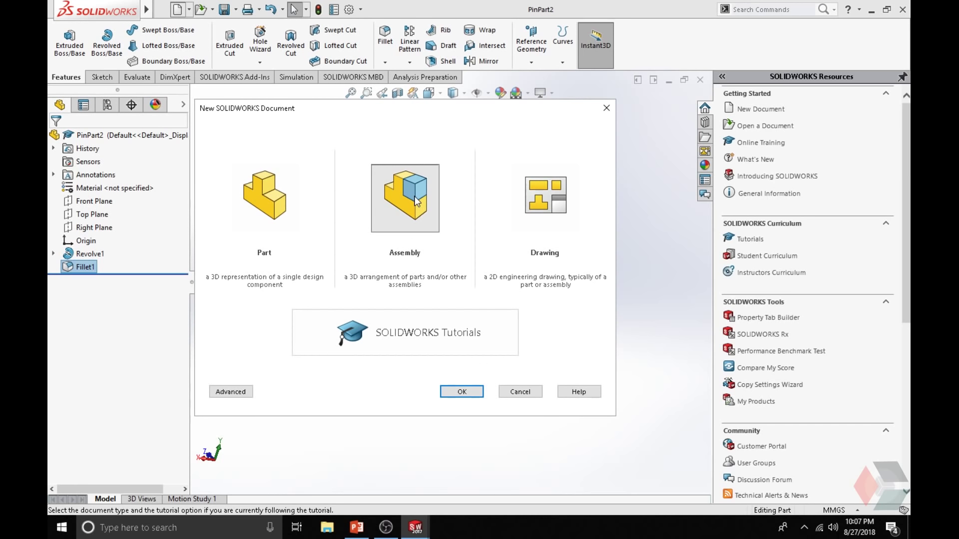
double_click(415, 199)
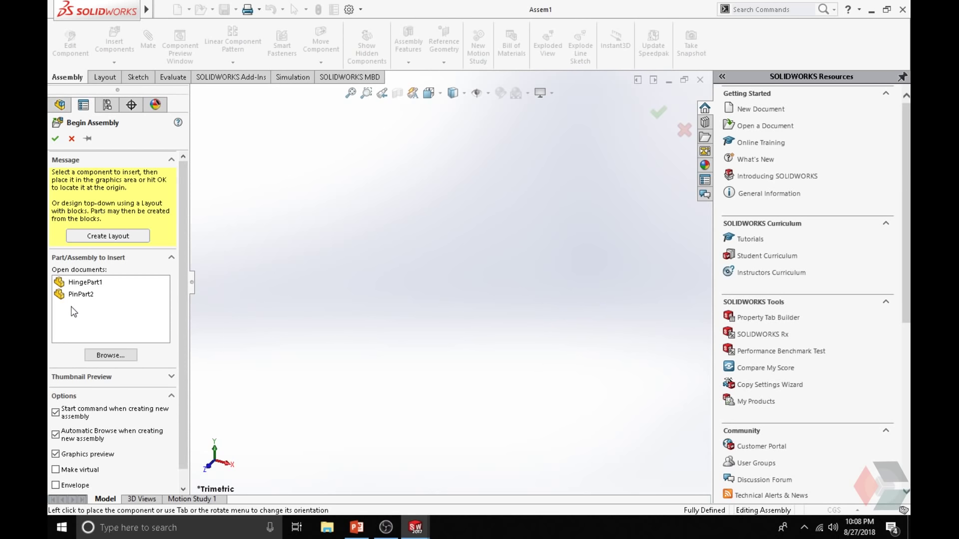
click(83, 283)
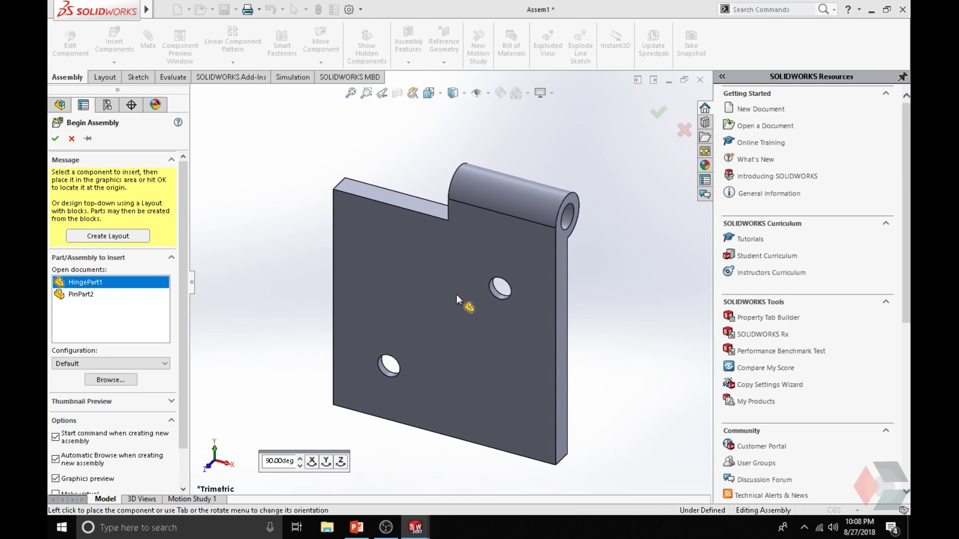
click(424, 493)
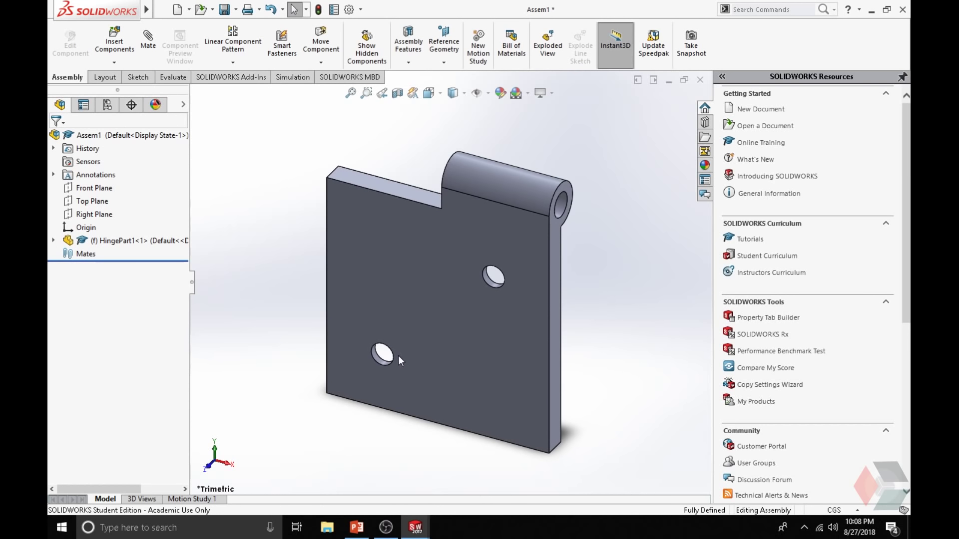
Set the fixed HingePart1 component to Float and move it a short distance from where it was placed.
scroll(394, 275, up, 3)
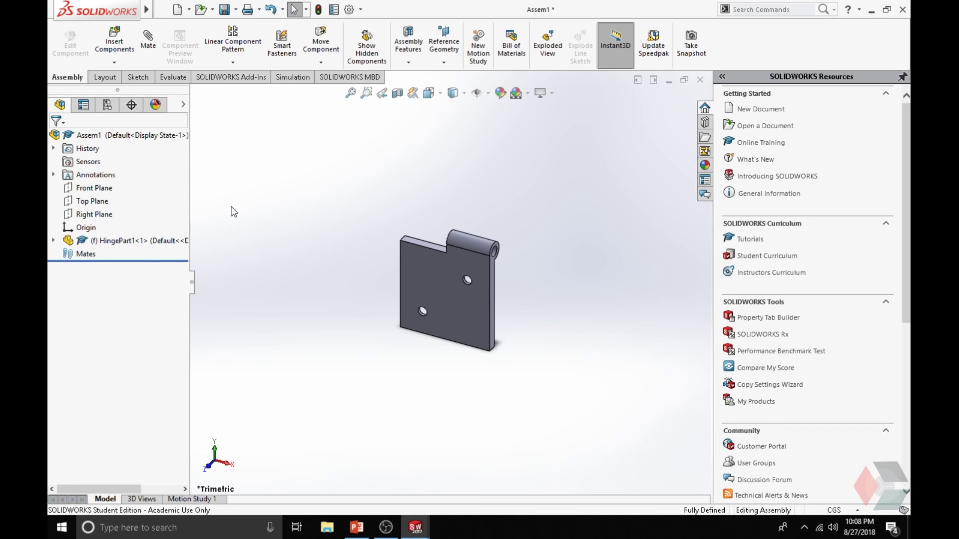
right_click(133, 246)
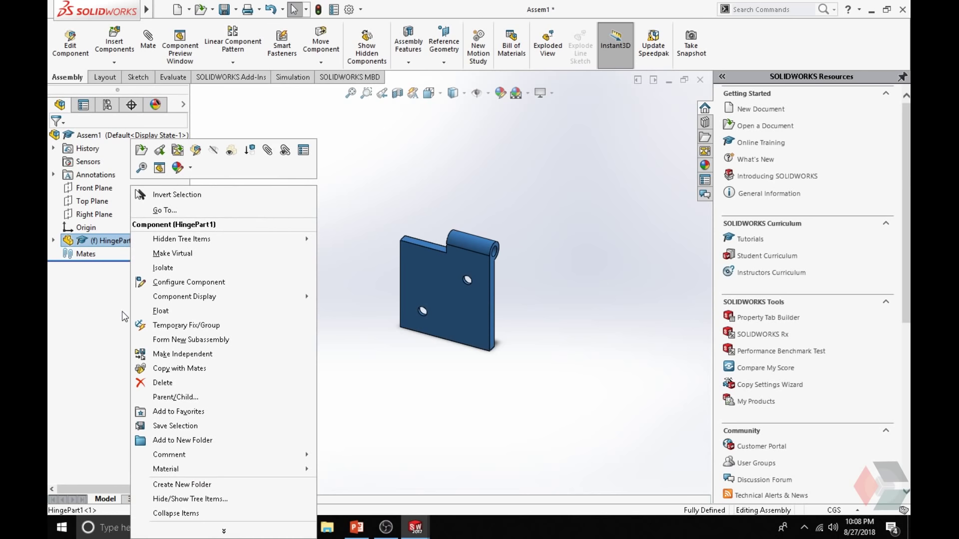
click(172, 312)
drag(450, 277, 491, 285)
click(353, 272)
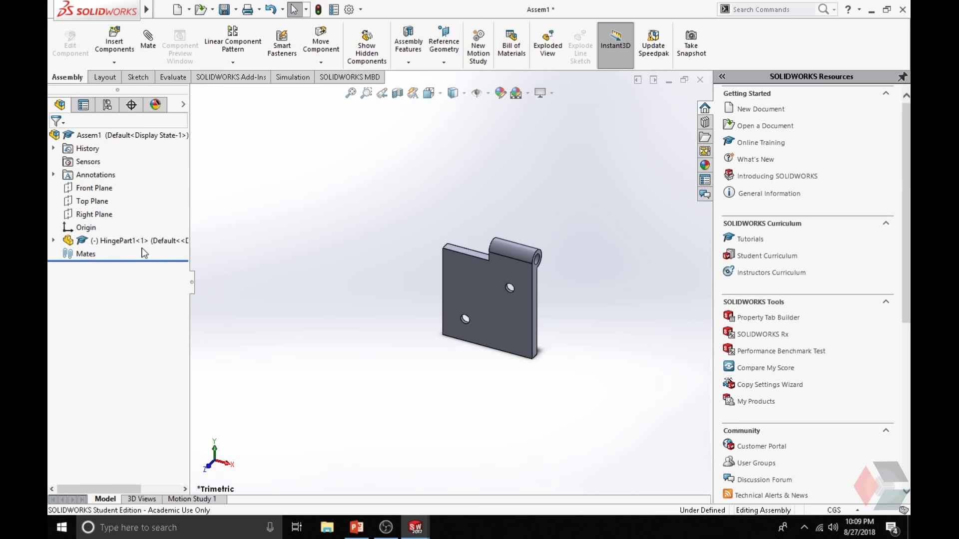
Add a coincident mate between the assembly's Front Plane and HingePart1's Front Plane.
click(149, 40)
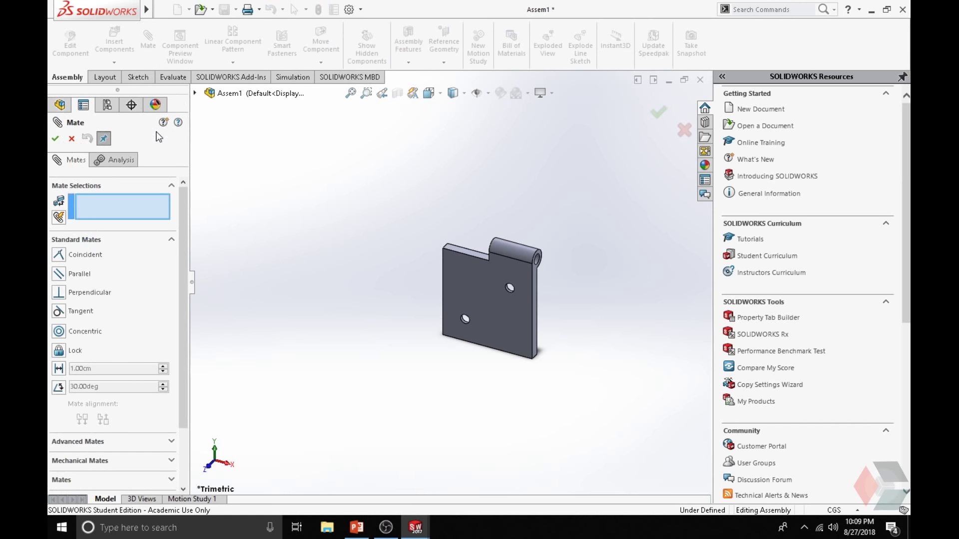
click(195, 93)
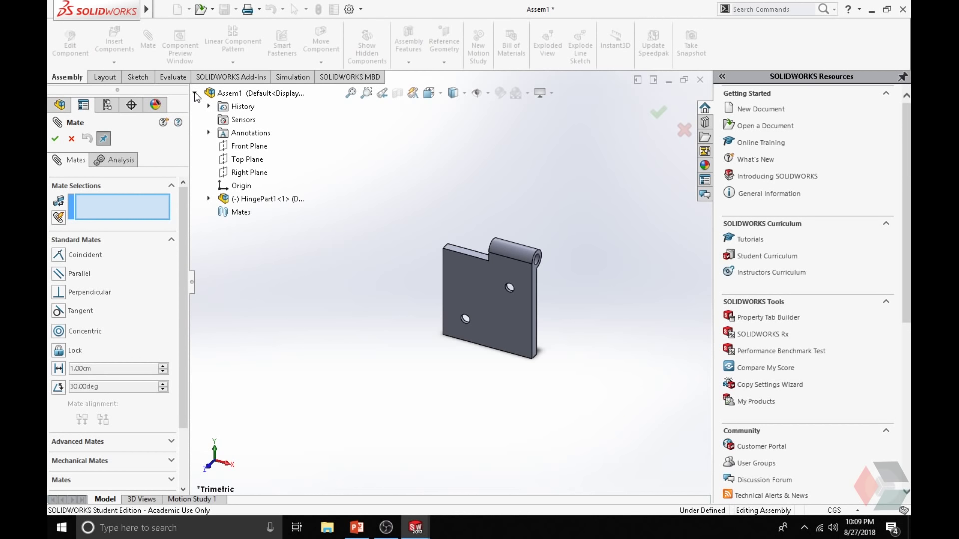
click(245, 146)
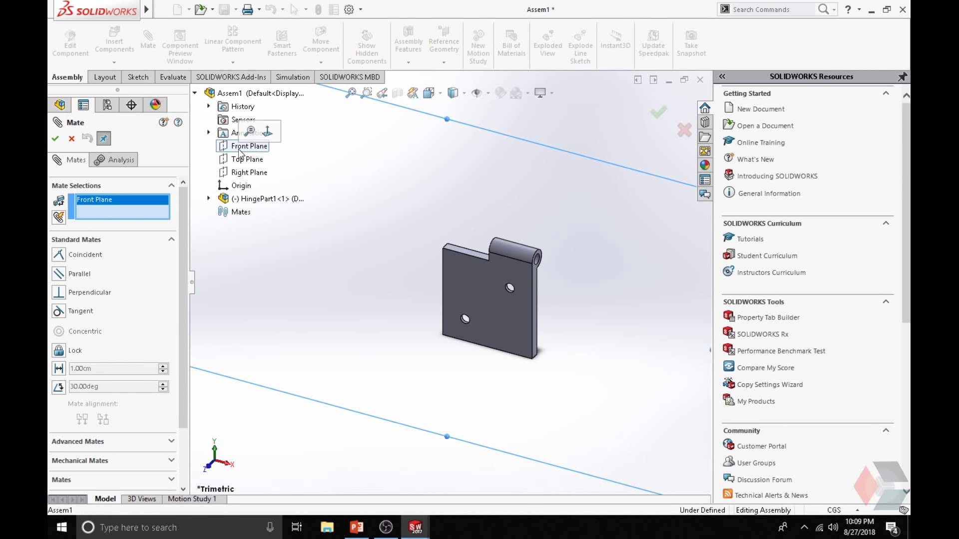
click(208, 198)
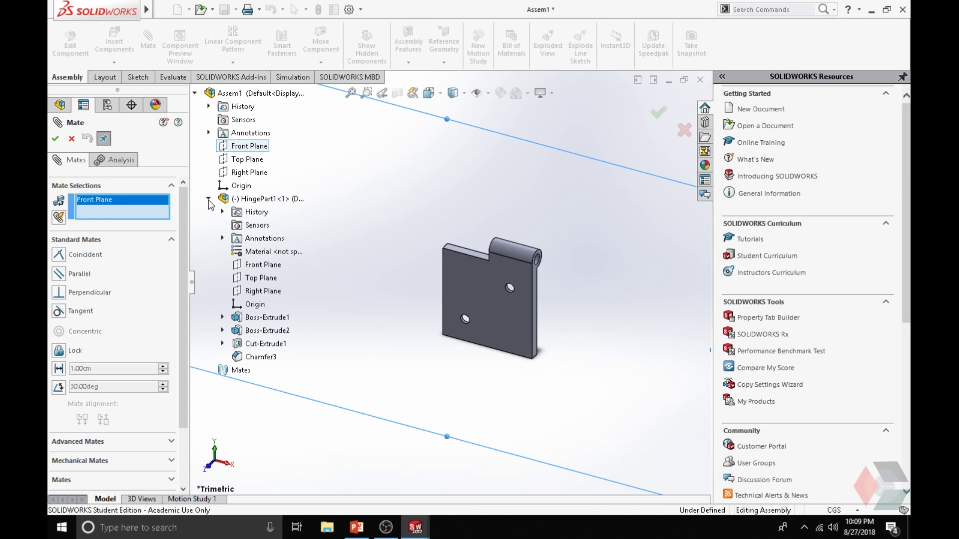
click(263, 267)
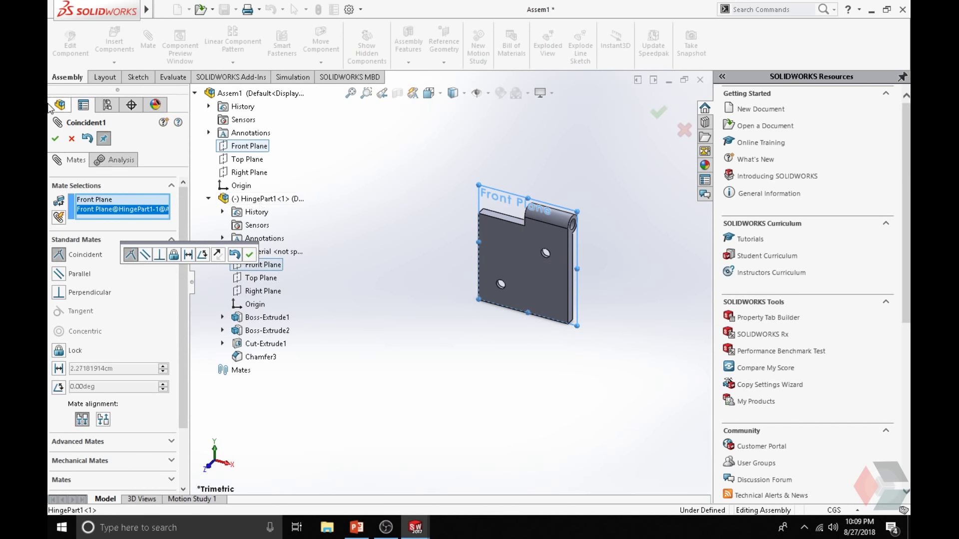
click(56, 140)
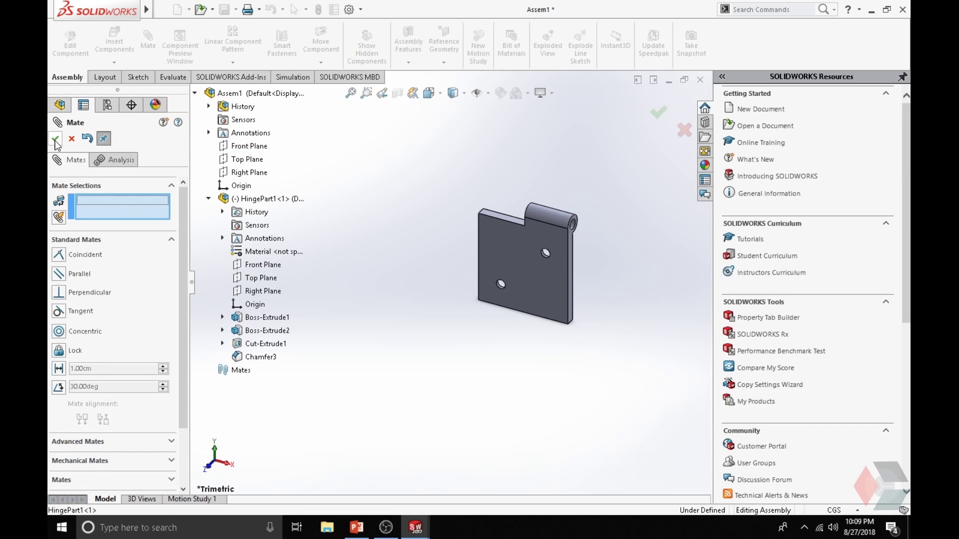
Add a coincident mate between the assembly's Top Plane and HingePart1's Top Plane.
click(248, 162)
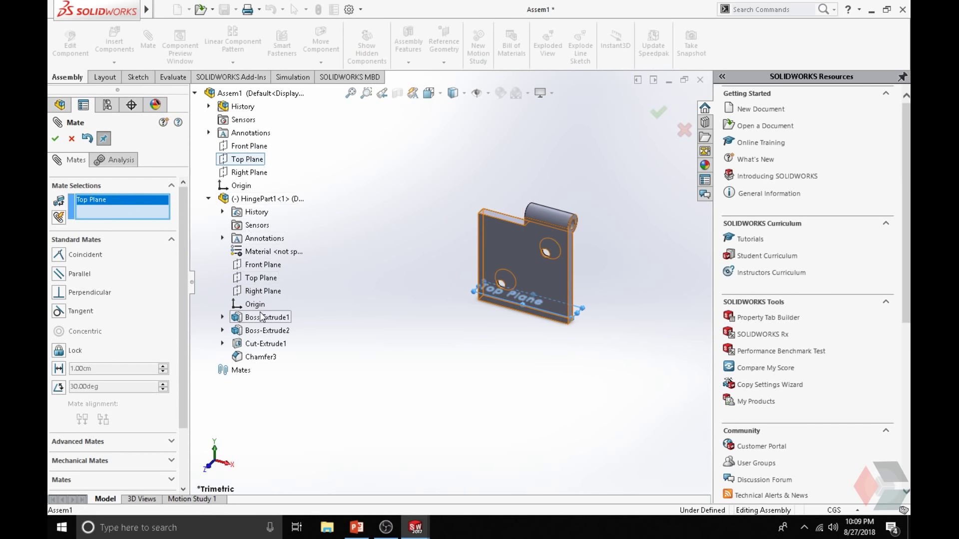
click(260, 278)
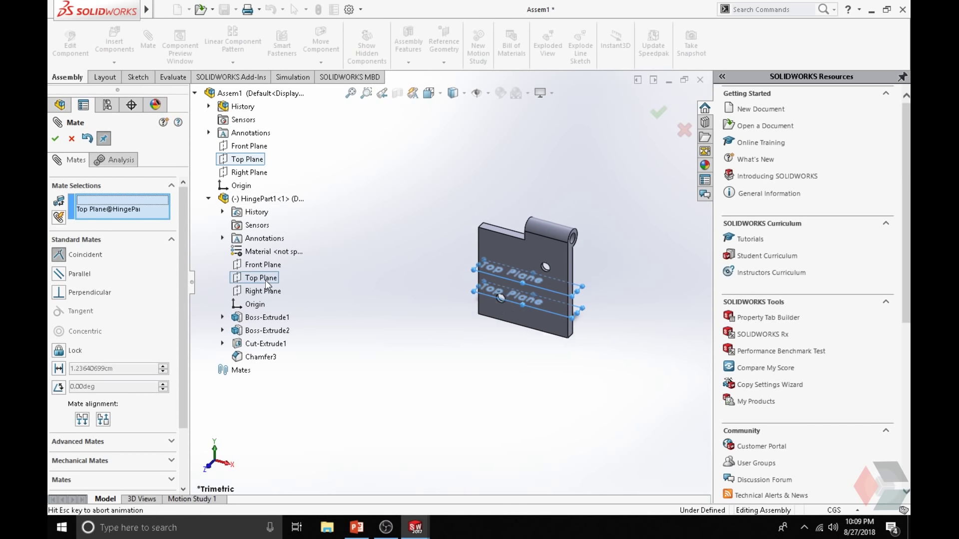
click(55, 138)
Add a coincident mate between the assembly's and HingePart1's Right Planes, and test whether the hinge leaf can still be moved.
click(245, 172)
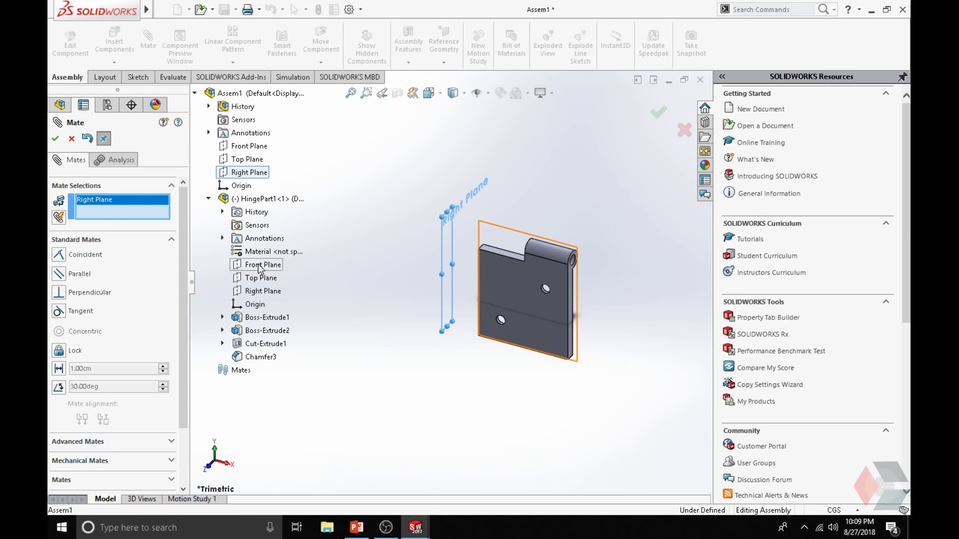
click(263, 294)
click(55, 138)
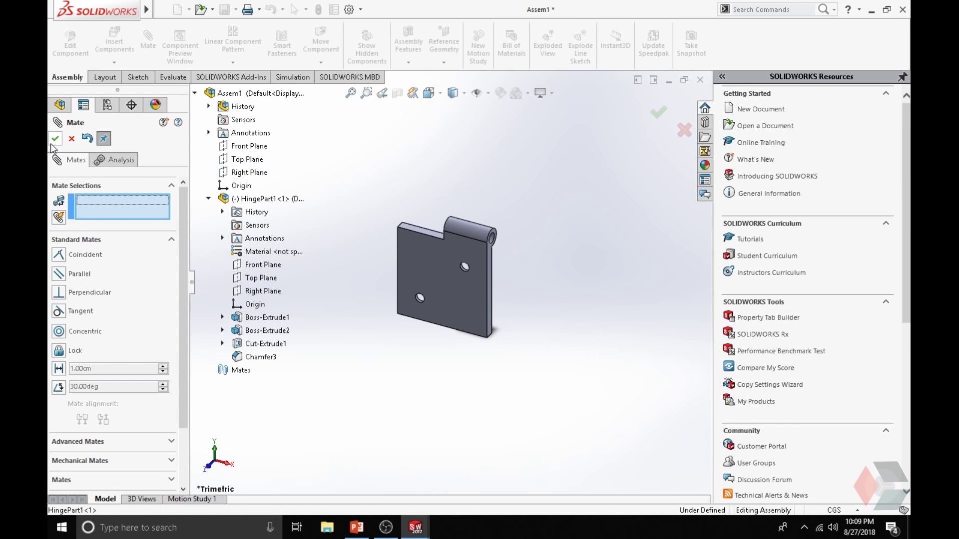
click(55, 139)
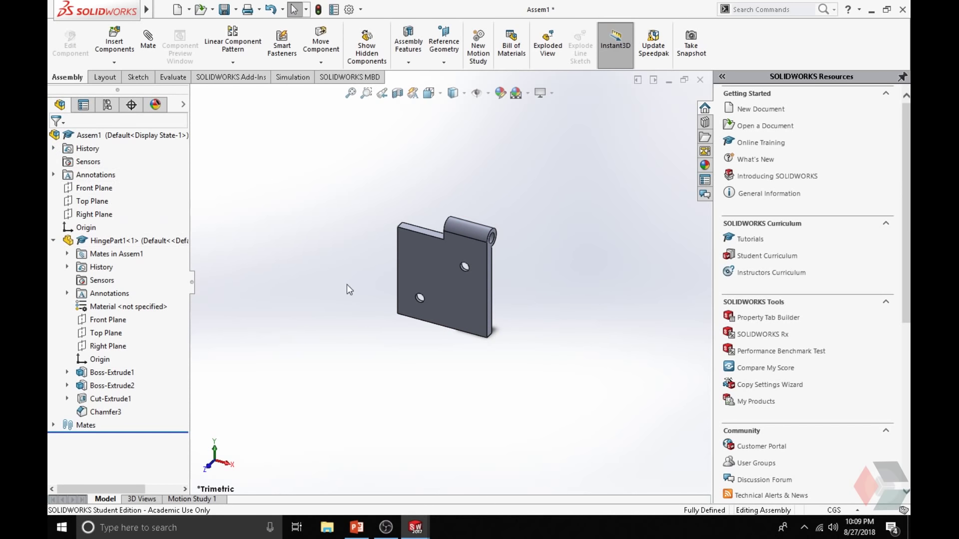
drag(451, 287, 553, 298)
drag(423, 258, 557, 319)
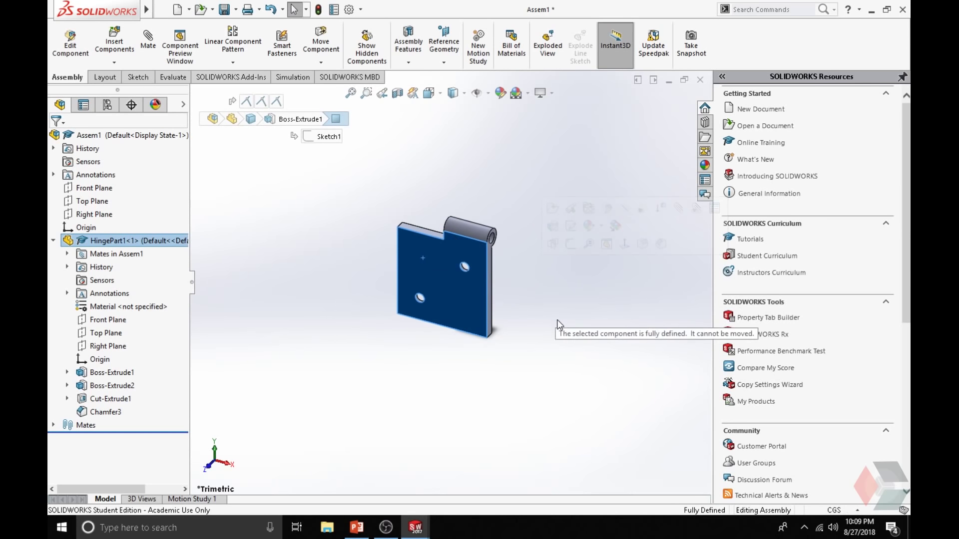
Insert a second HingePart1 component and place it beside the first leaf, clear of it.
click(558, 322)
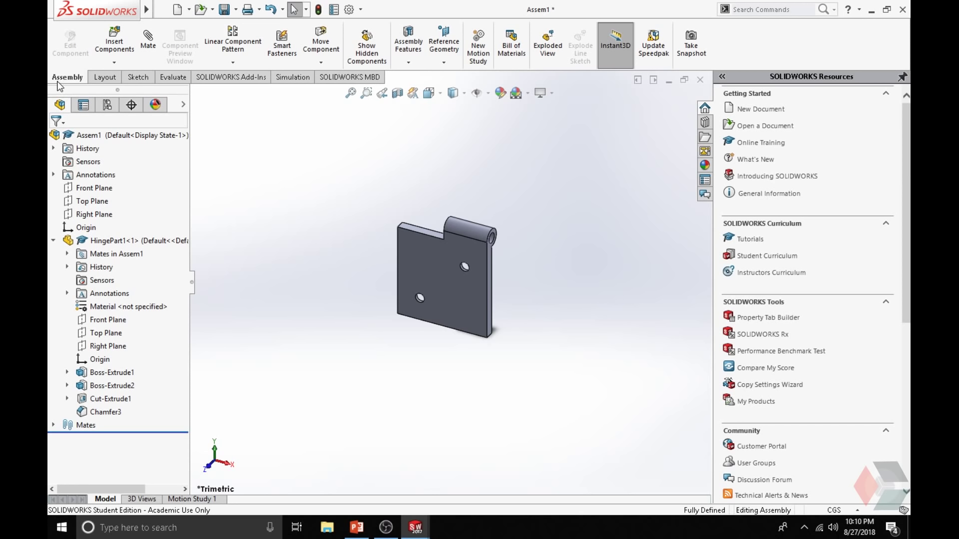
click(105, 50)
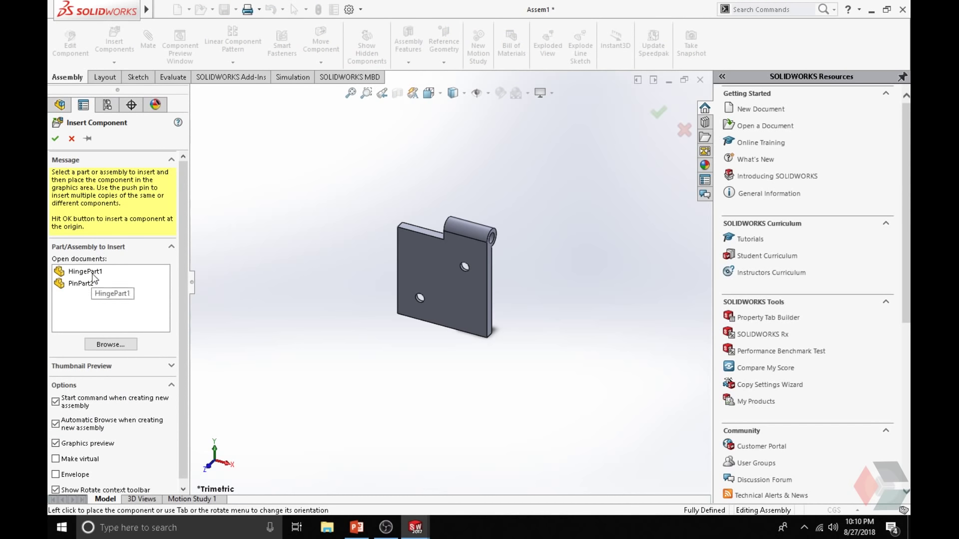
click(85, 271)
click(440, 248)
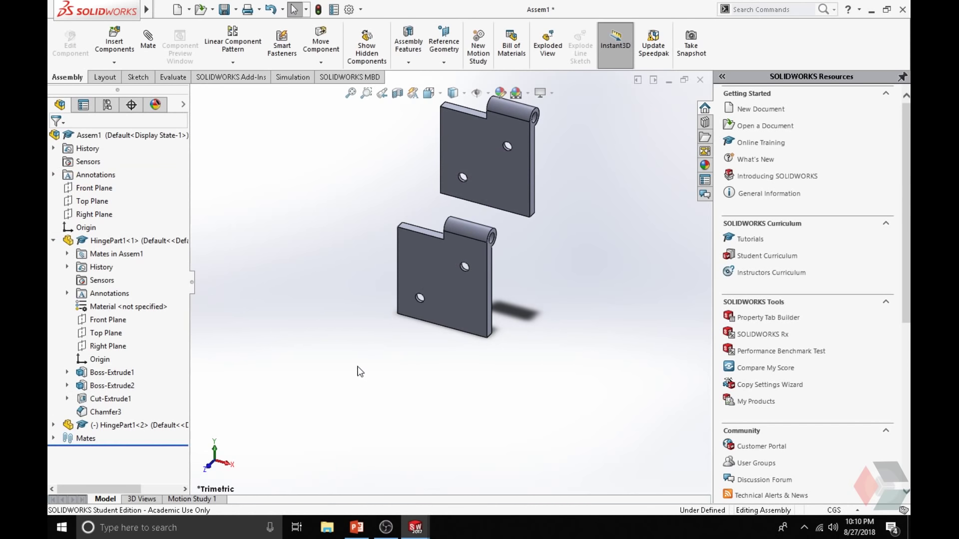
drag(508, 208, 596, 272)
click(589, 364)
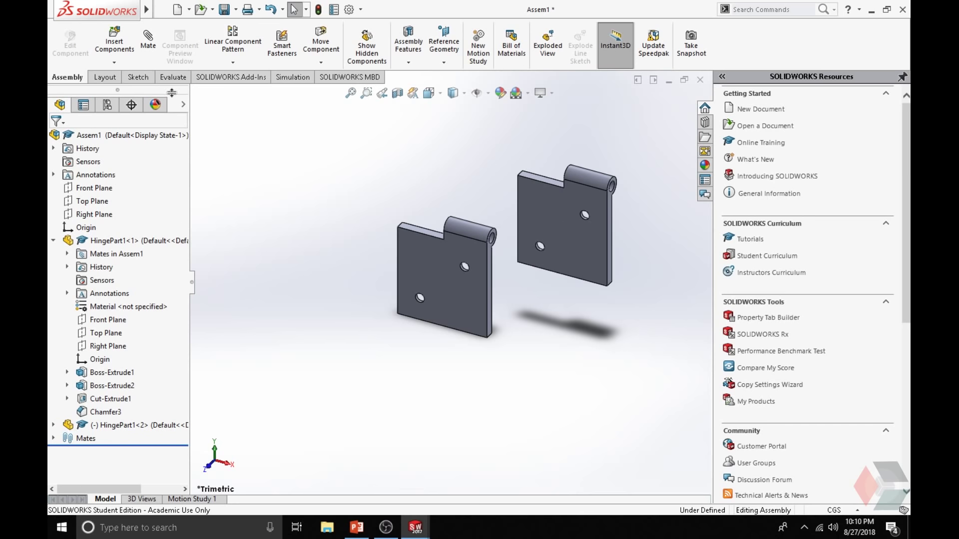
Add a concentric mate between the knuckle bores of the two hinge leaves.
click(148, 40)
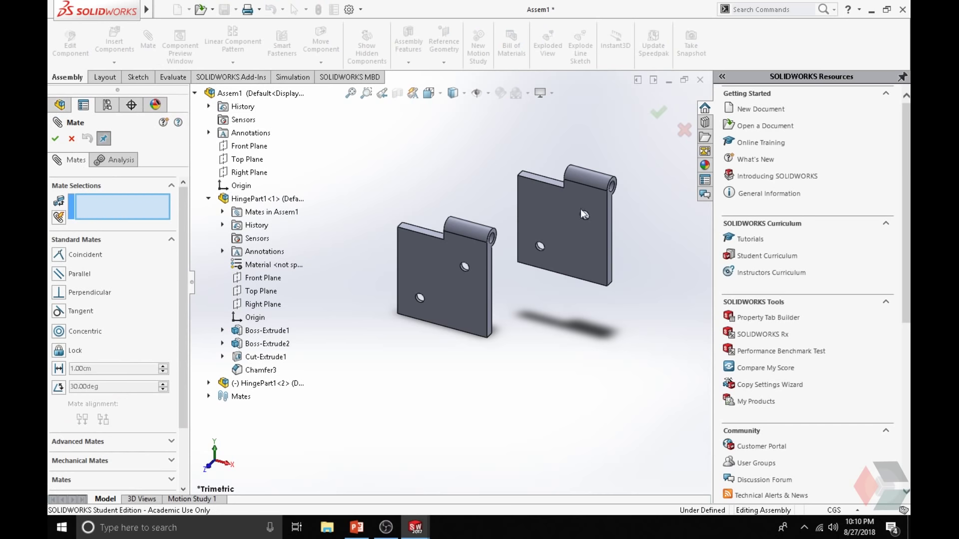
scroll(484, 238, down, 8)
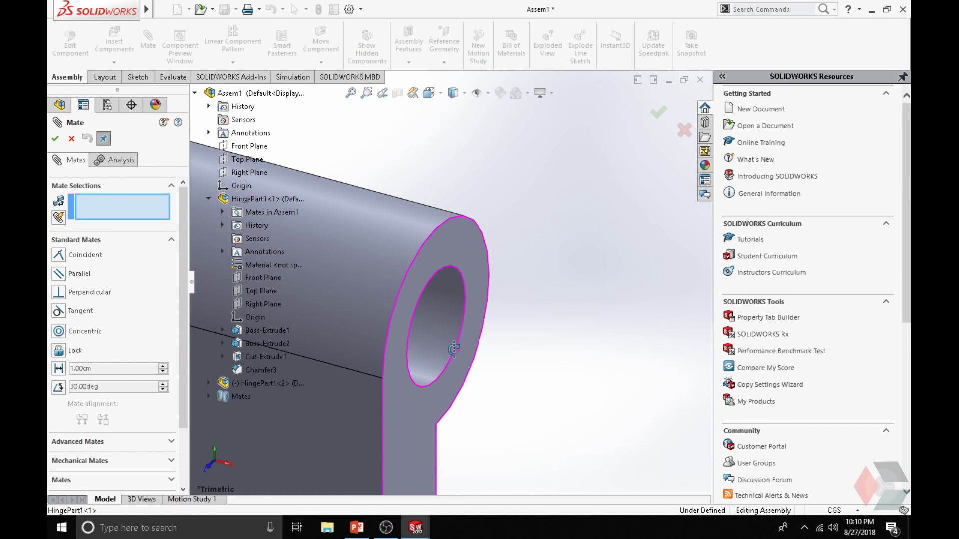
scroll(448, 344, up, 5)
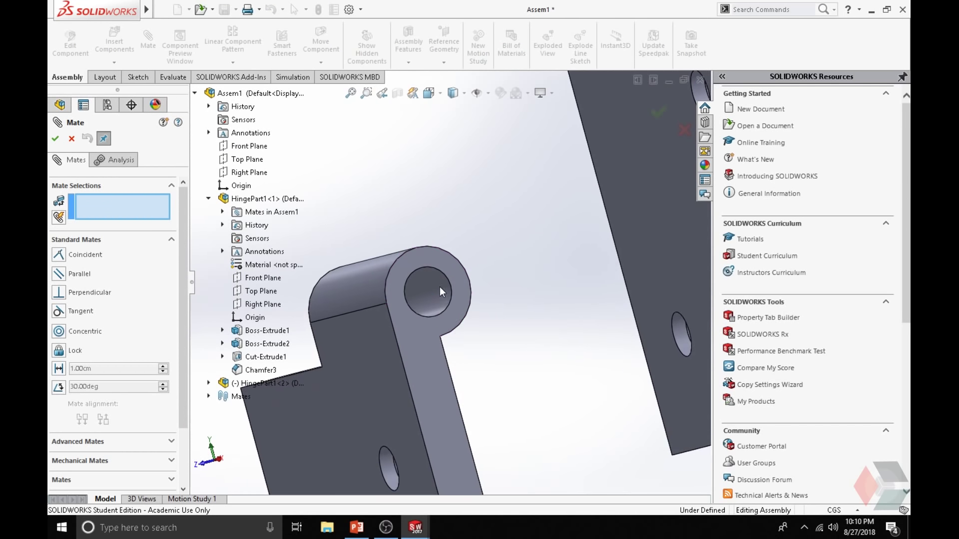
click(438, 287)
scroll(500, 240, up, 5)
scroll(529, 170, down, 8)
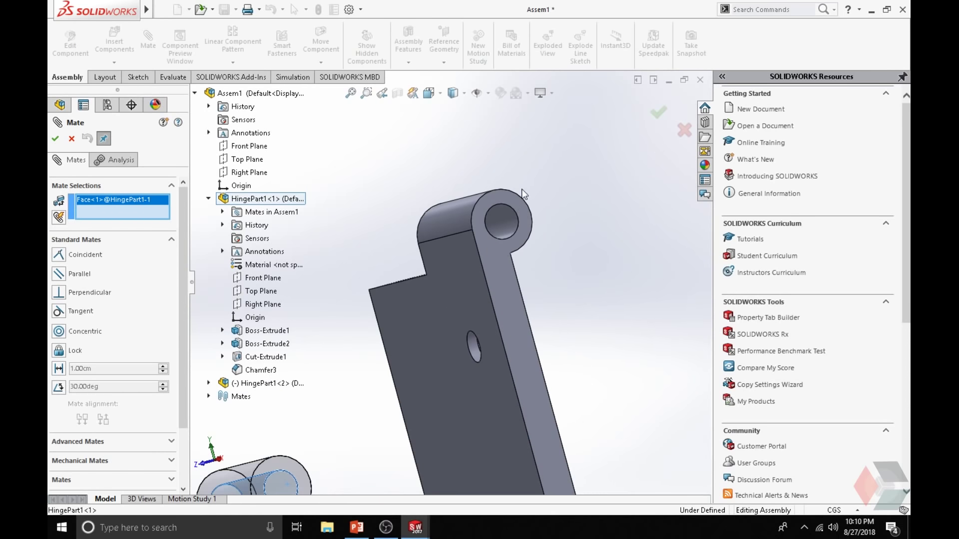
click(503, 160)
scroll(364, 363, up, 4)
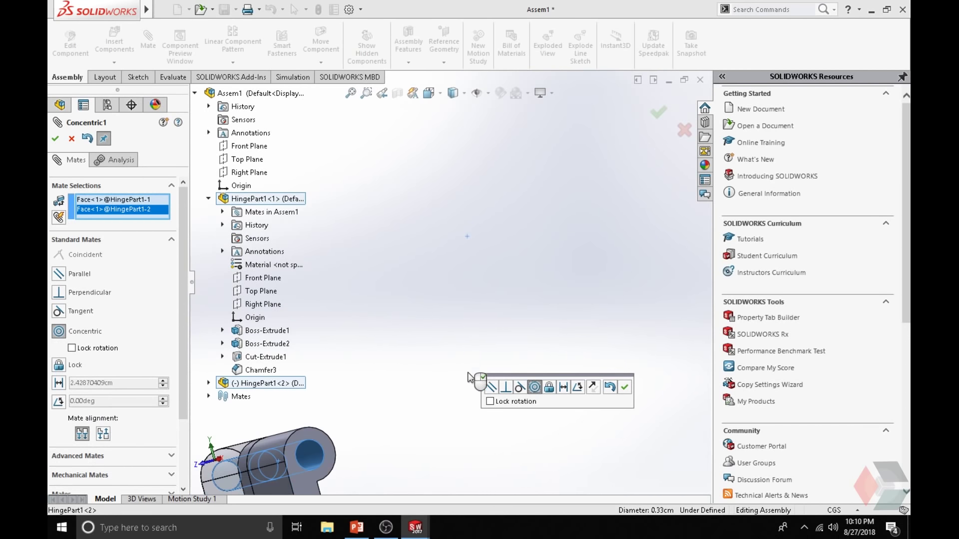
Flip the concentric mate's alignment so the second leaf is reversed, and accept the mate.
scroll(365, 369, down, 3)
scroll(439, 366, up, 3)
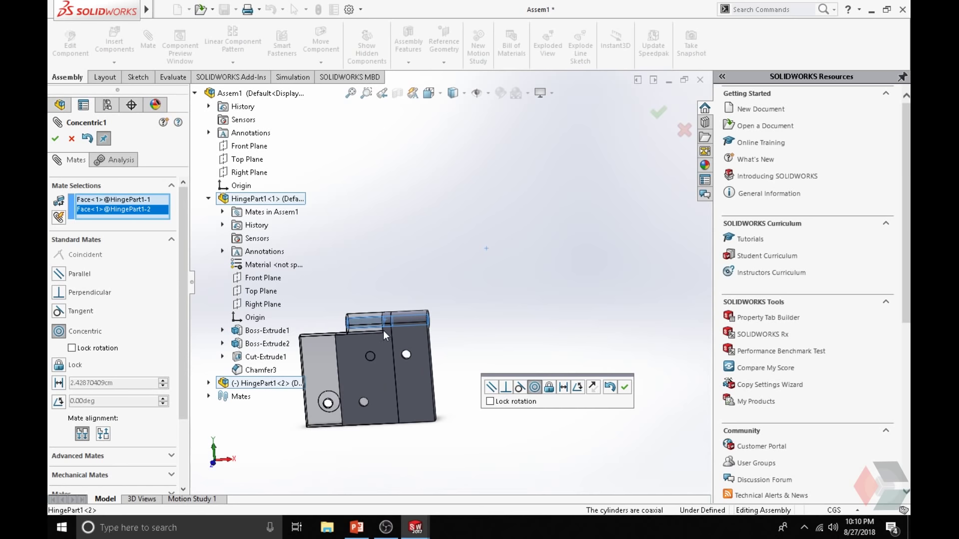
middle_drag(423, 355, 451, 341)
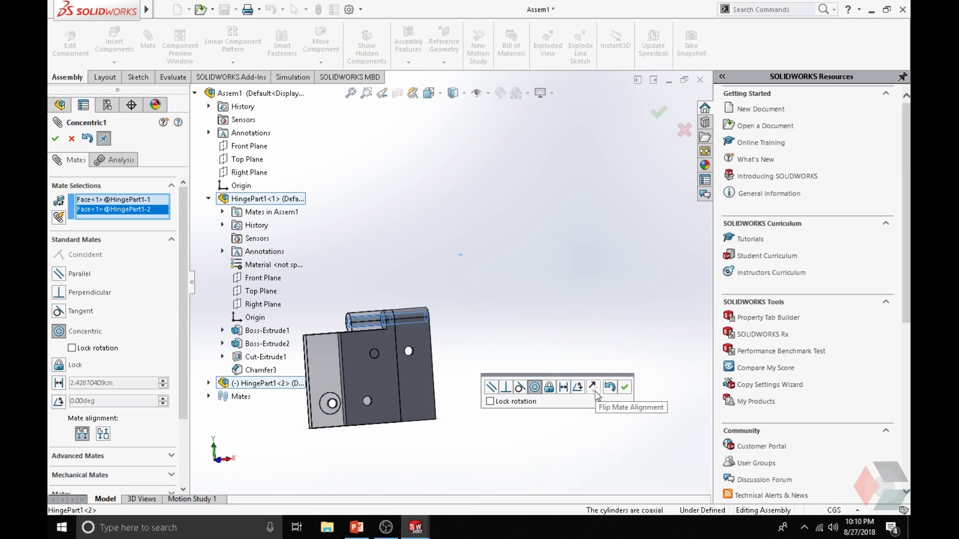
click(593, 388)
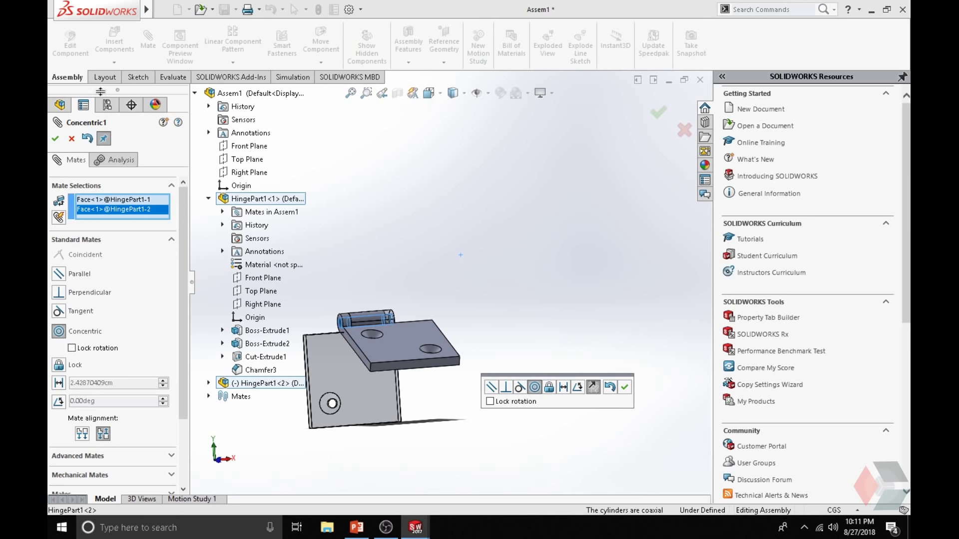
click(54, 140)
click(55, 139)
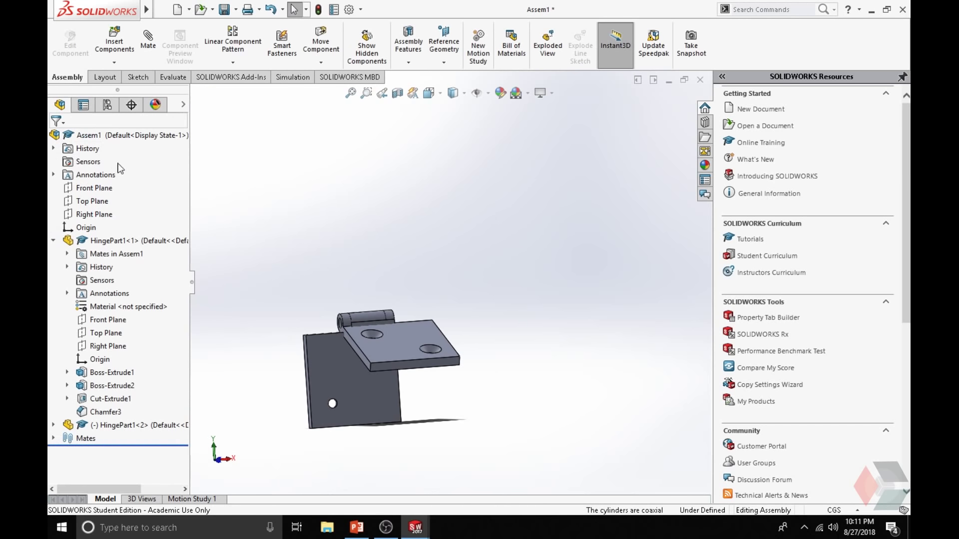
Swing the second leaf about the shared bore axis and shift it along the axis to test its remaining freedom.
drag(436, 331, 295, 398)
mouse_move(295, 398)
middle_down()
mouse_move(385, 396)
mouse_move(332, 439)
mouse_move(362, 413)
mouse_move(282, 403)
middle_up()
drag(323, 413, 264, 353)
middle_drag(264, 354, 324, 449)
scroll(389, 327, up, 3)
mouse_move(389, 327)
middle_down()
mouse_move(308, 379)
mouse_move(407, 353)
mouse_move(477, 383)
mouse_move(400, 349)
mouse_move(379, 329)
middle_up()
click(380, 330)
scroll(379, 329, down, 5)
drag(379, 330, 298, 254)
click(300, 229)
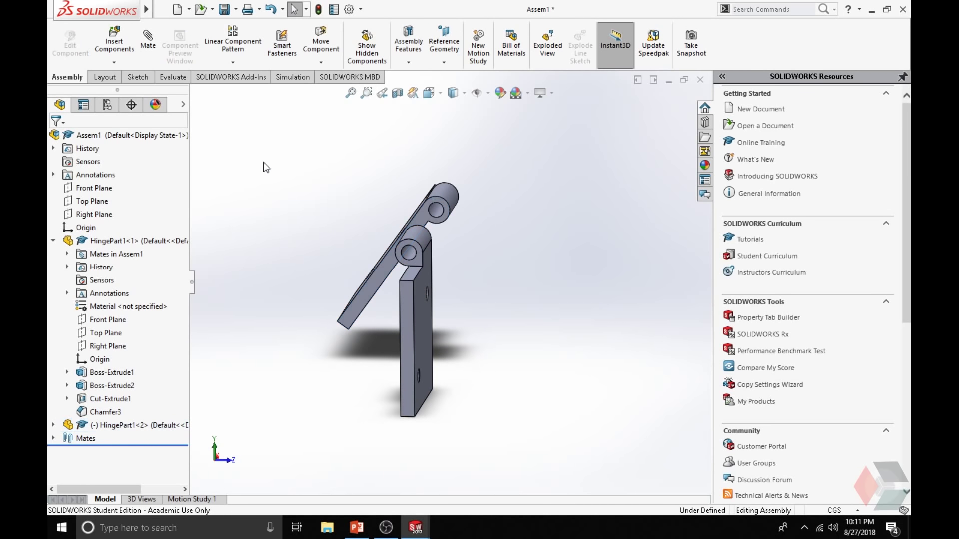
Add a coincident mate between the side faces of the two hinge leaves to align their edges.
click(148, 40)
click(368, 301)
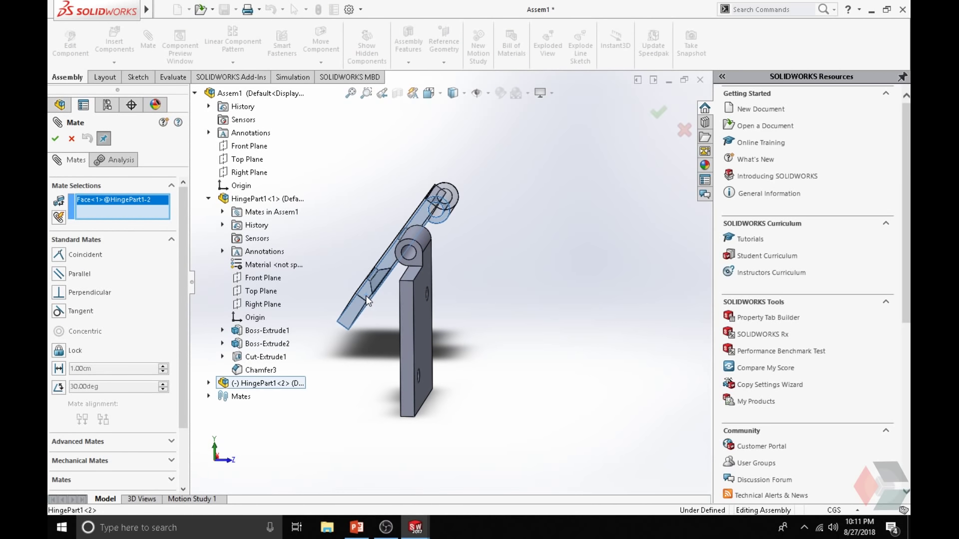
click(409, 342)
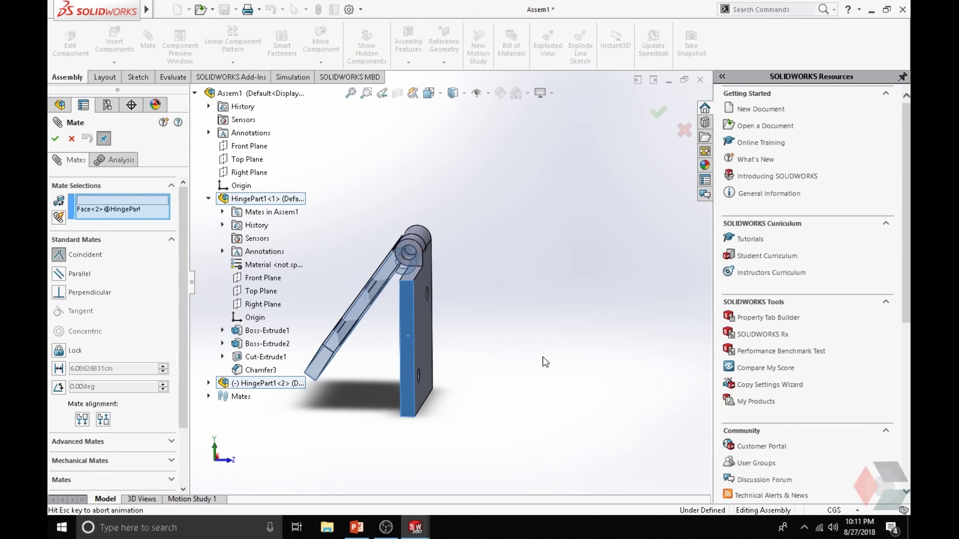
click(56, 139)
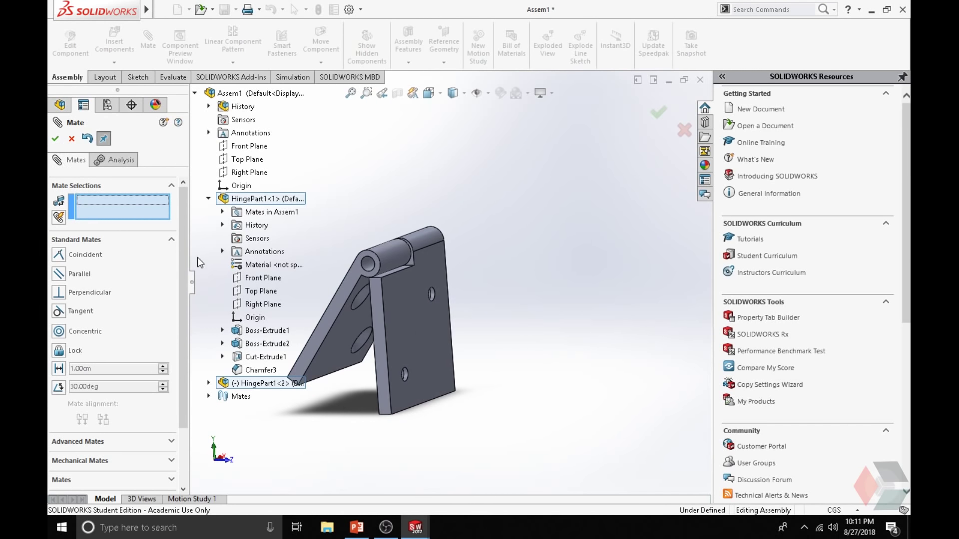
click(57, 140)
Swing the second leaf about the hinge axis to check how it rotates with both mates applied.
drag(356, 312, 209, 146)
mouse_move(208, 146)
middle_down()
mouse_move(349, 280)
mouse_move(424, 321)
middle_up()
drag(424, 320, 319, 314)
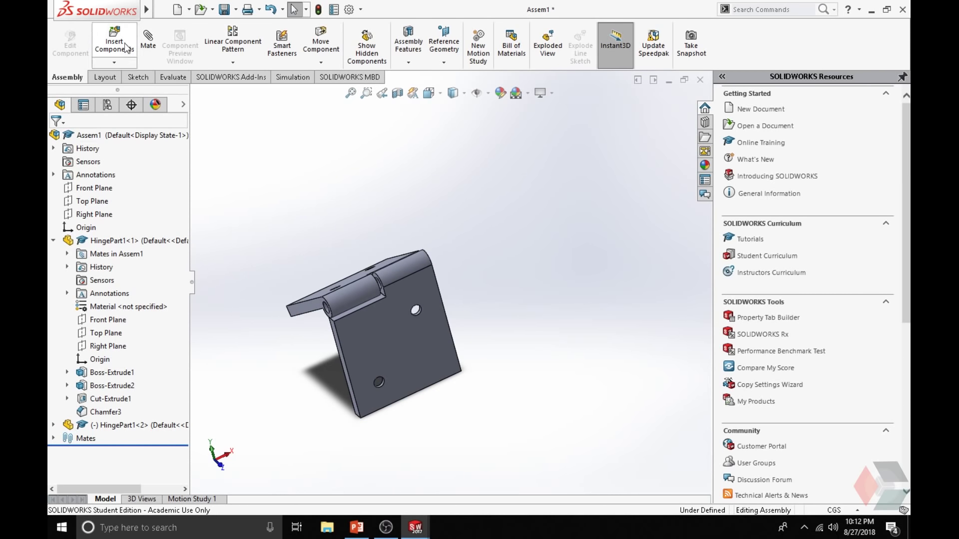
Insert PinPart2 near the hinge and add a concentric mate between its shaft and the second leaf's knuckle.
click(122, 59)
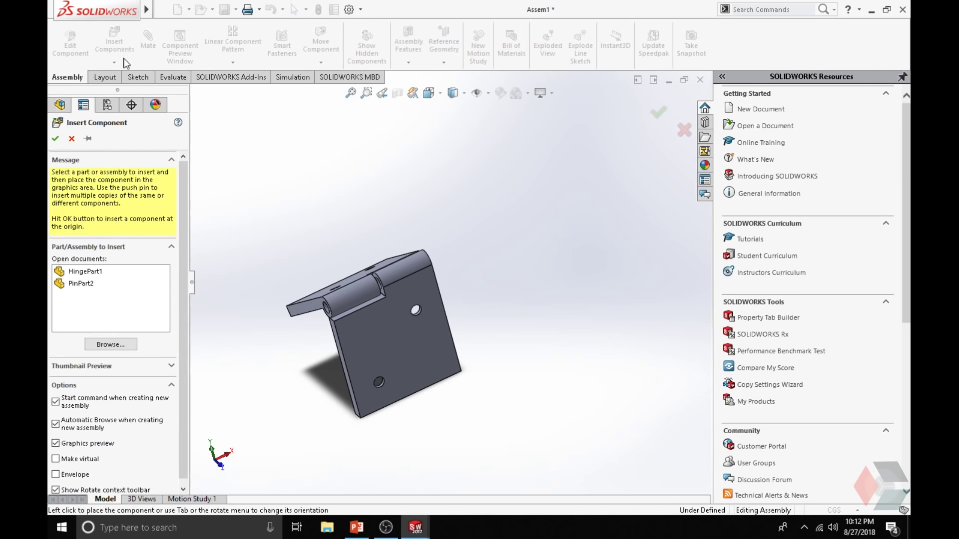
click(81, 283)
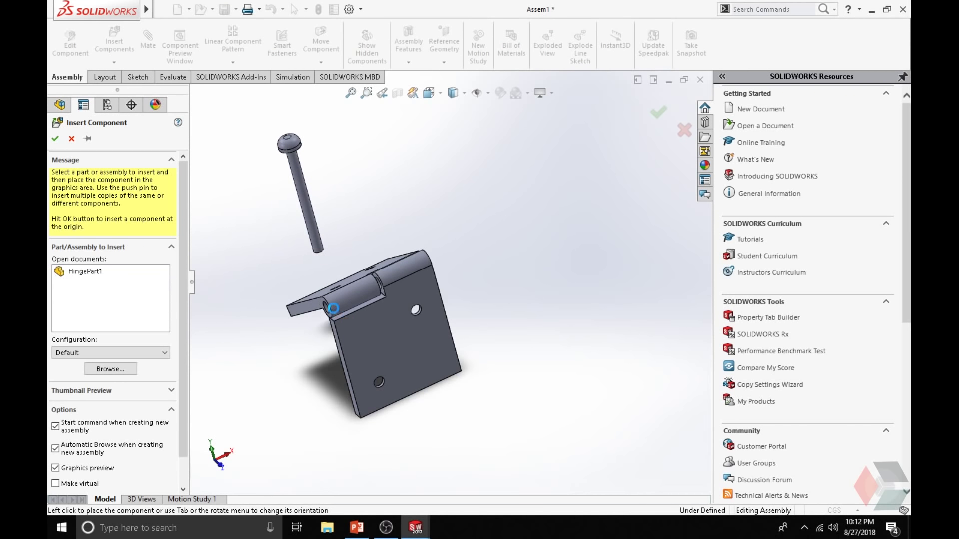
right_drag(257, 193, 313, 217)
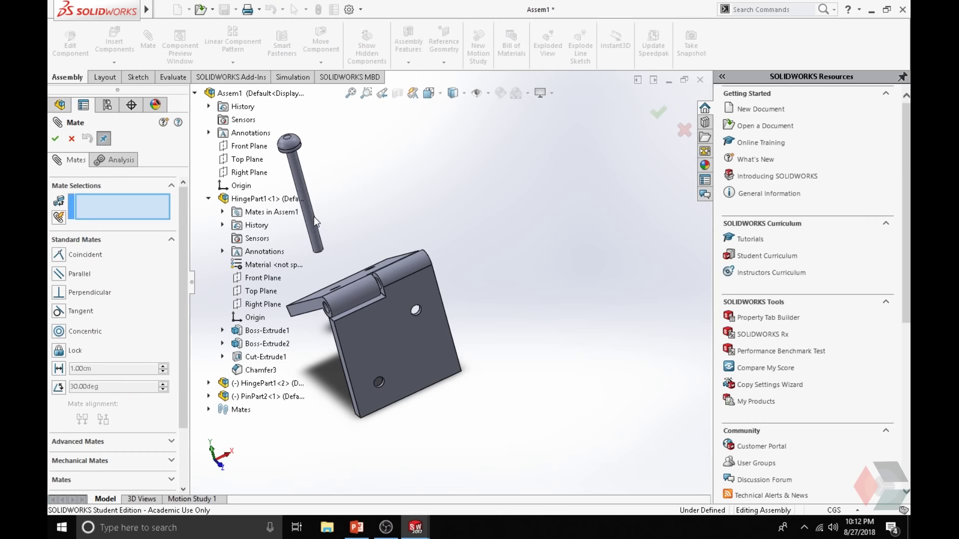
click(344, 217)
scroll(359, 263, down, 2)
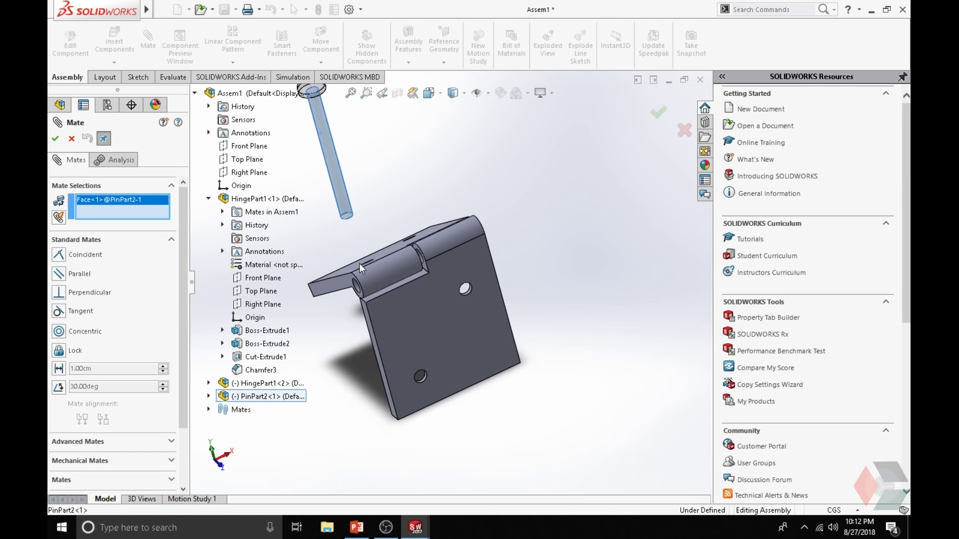
scroll(356, 288, down, 4)
click(422, 263)
click(55, 138)
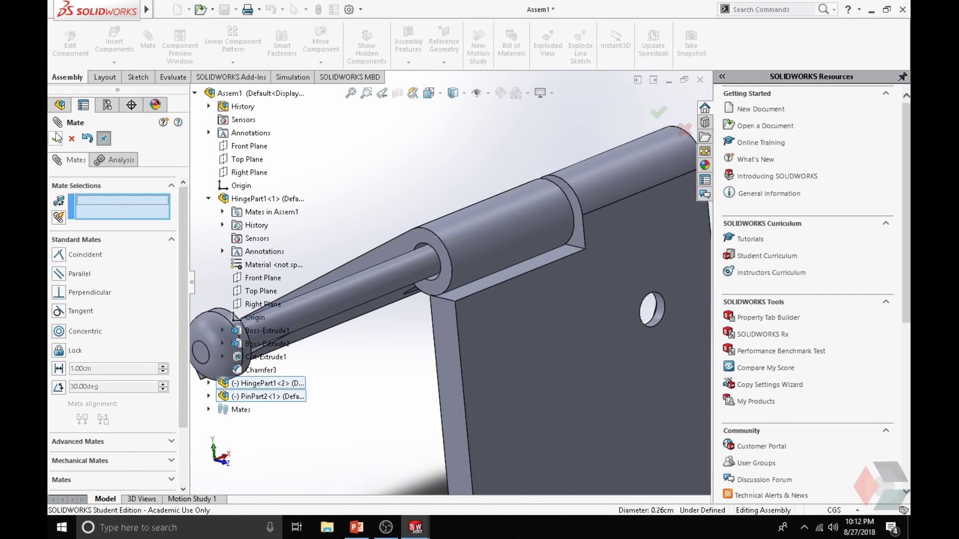
click(71, 138)
Add a coincident mate between the underside of the pin's head and the outer end face of the second leaf's knuckle.
drag(336, 307, 367, 343)
middle_drag(367, 344, 309, 260)
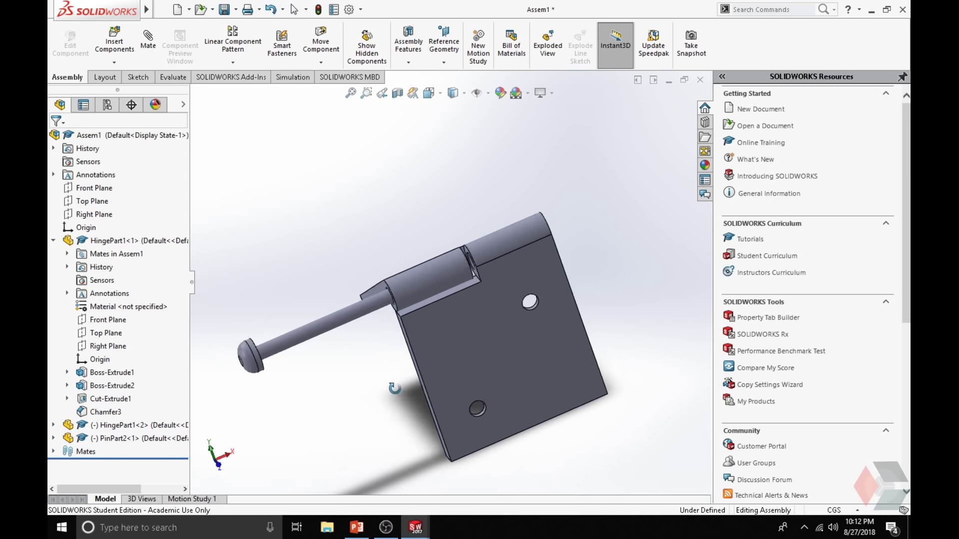
click(147, 40)
scroll(385, 244, down, 5)
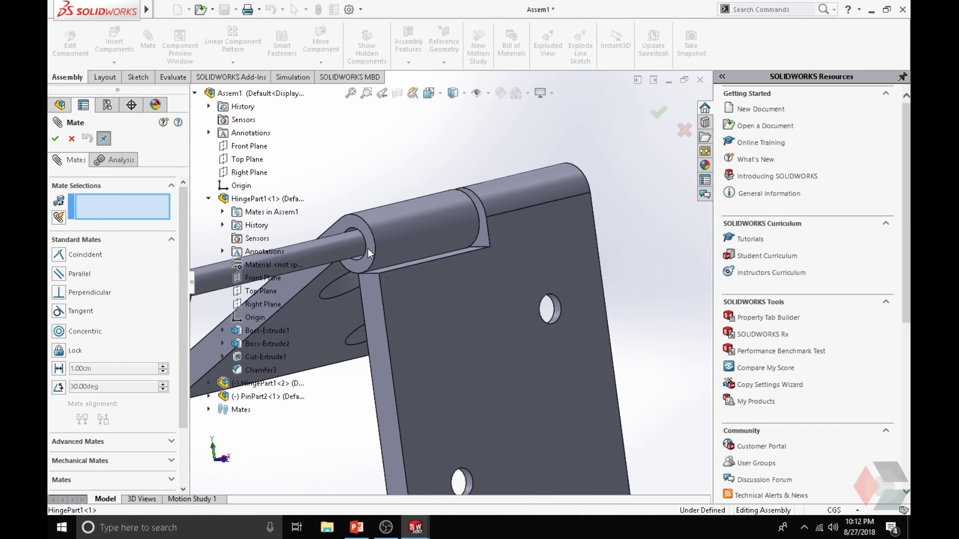
click(367, 248)
scroll(378, 286, up, 5)
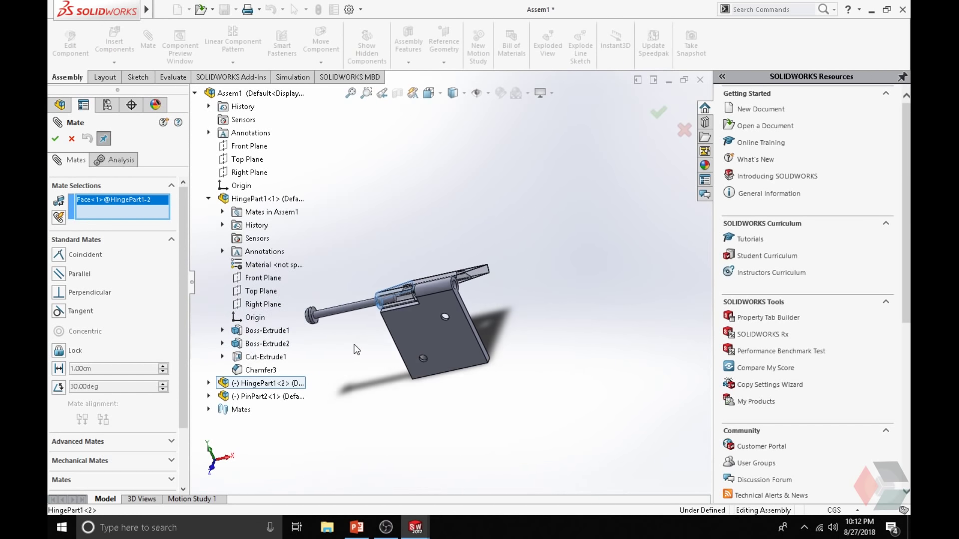
middle_drag(356, 349, 304, 360)
scroll(404, 280, down, 6)
click(402, 319)
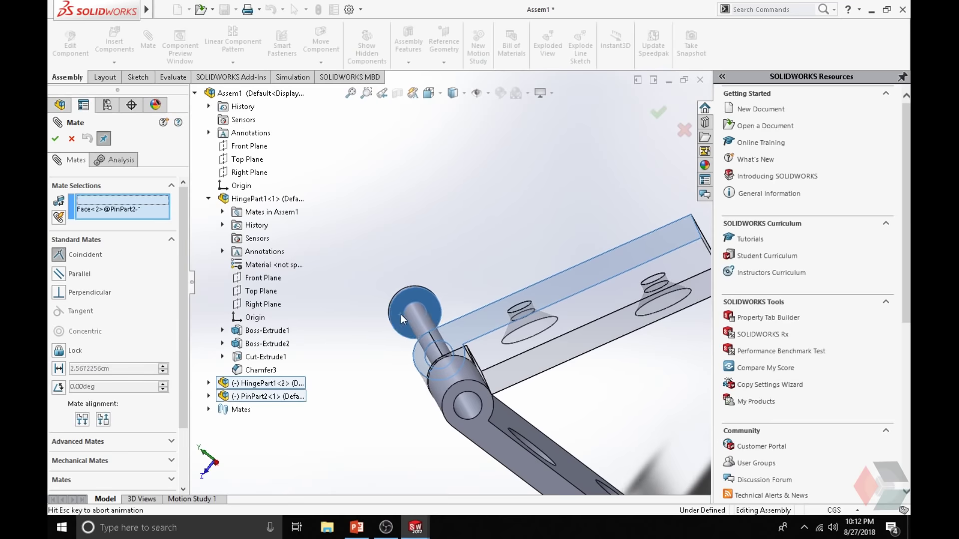
click(55, 138)
click(54, 138)
Inspect the seated pin from the head side and swing the leaf slightly to check the assembled hinge's motion.
scroll(379, 312, up, 4)
middle_drag(380, 312, 558, 367)
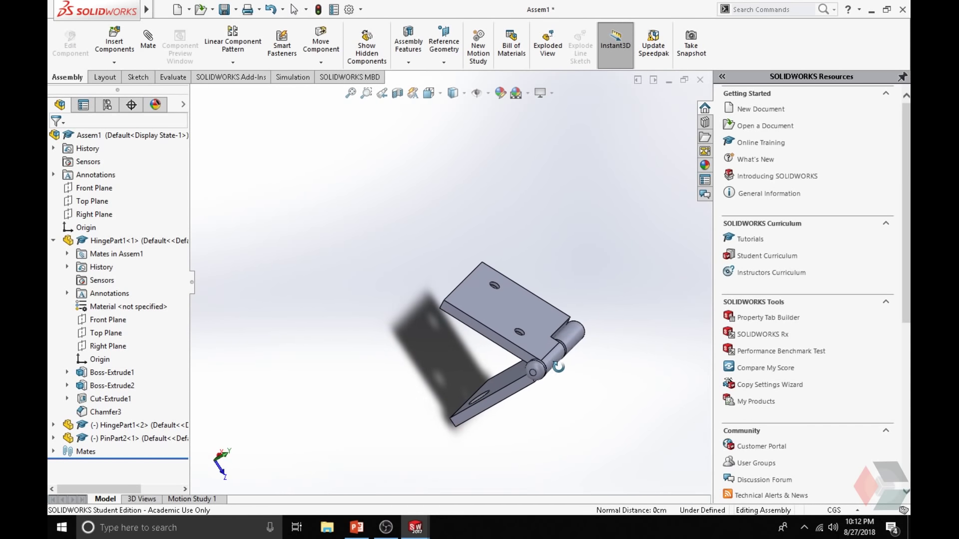
mouse_move(488, 277)
mouse_down()
mouse_move(625, 456)
mouse_move(436, 314)
mouse_move(583, 395)
mouse_move(622, 396)
mouse_move(451, 180)
mouse_move(625, 317)
mouse_move(521, 235)
mouse_move(470, 284)
mouse_up()
key(Escape)
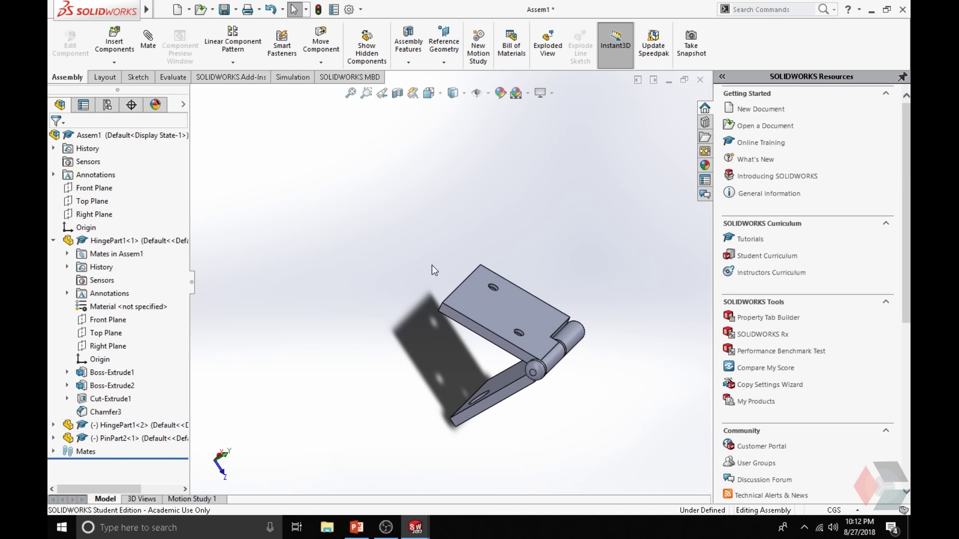
Save the assembly on the Desktop as HingeAndPinAssem1.
click(163, 9)
click(358, 273)
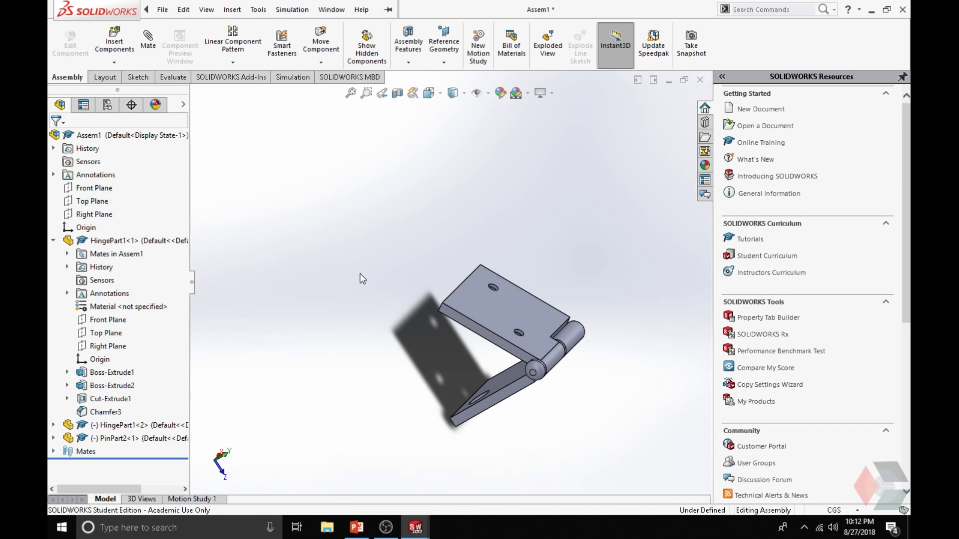
key(ctrl+s)
click(365, 279)
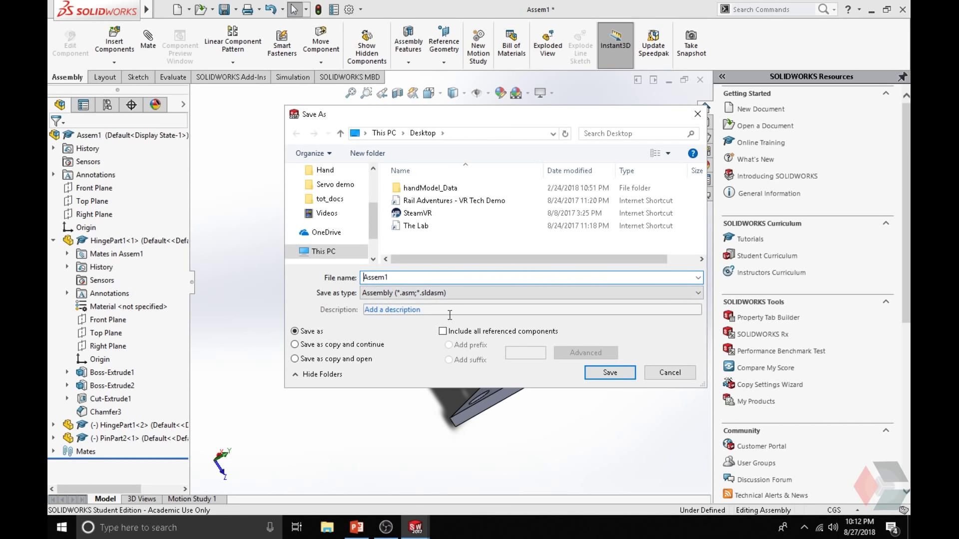
text(HingeAnd)
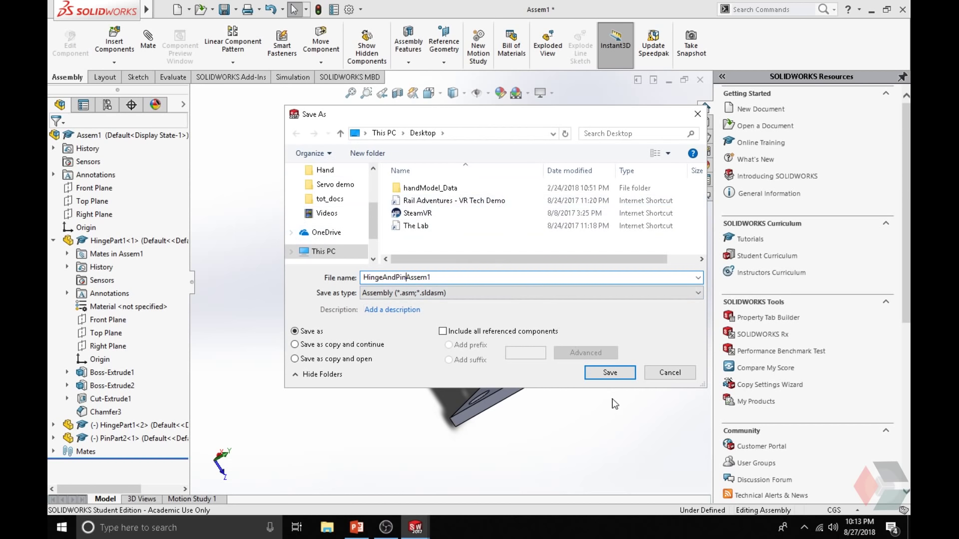
click(609, 372)
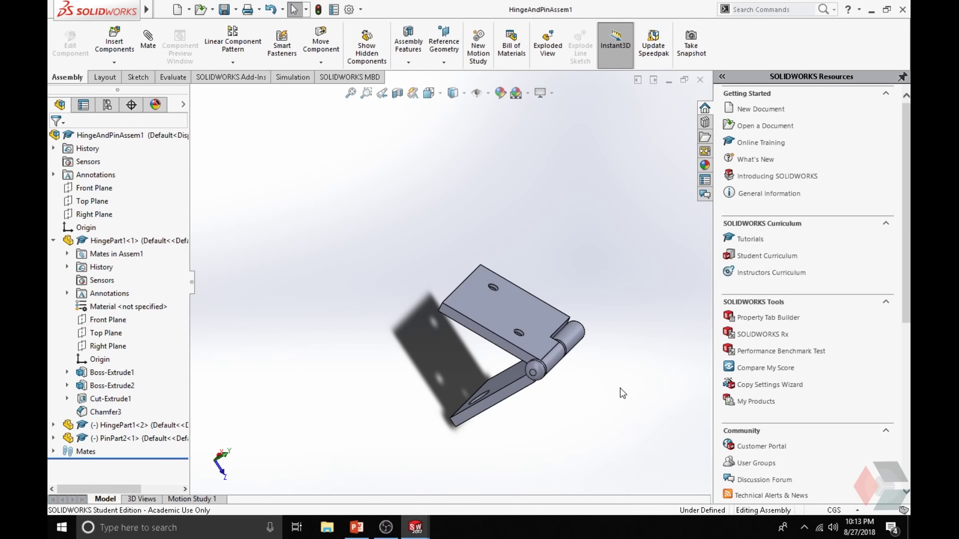